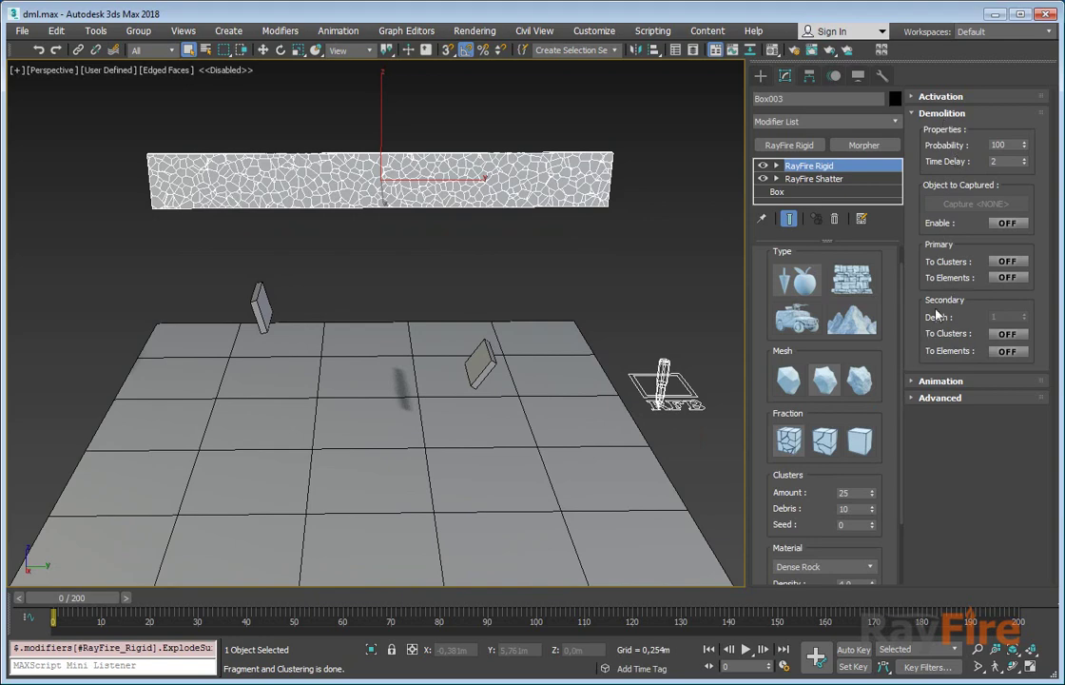
- Set the beam's cluster amount to 4 and loop the RF_Bullet simulation
left_click_drag(808, 491, 807, 462)
scroll(804, 452, "up", 1)
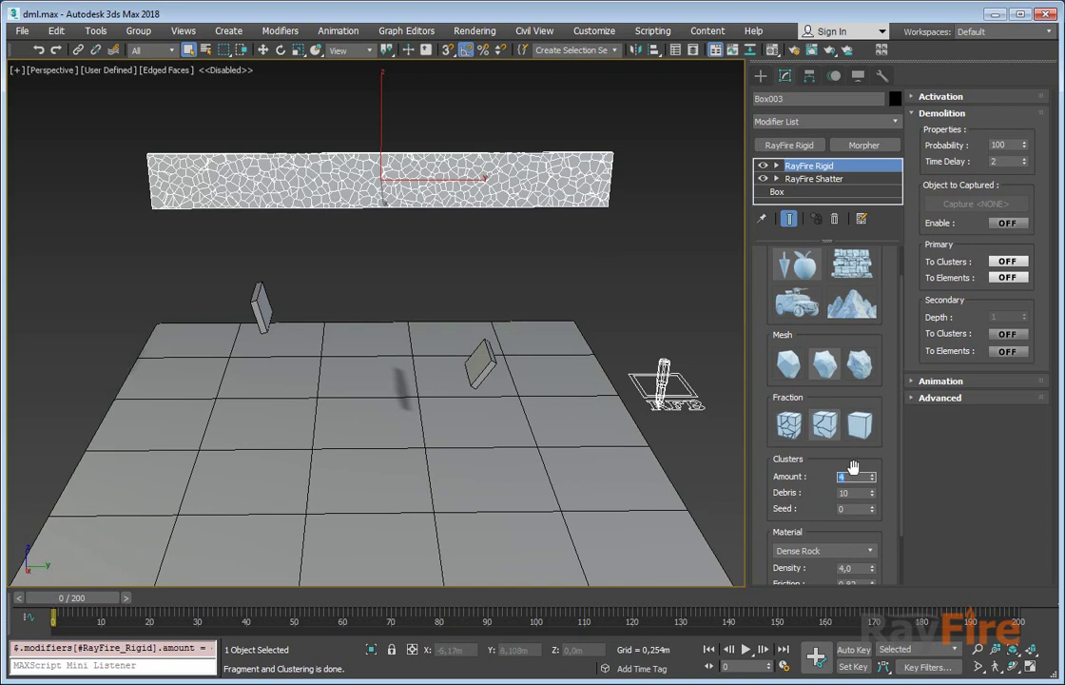
left_click(664, 376)
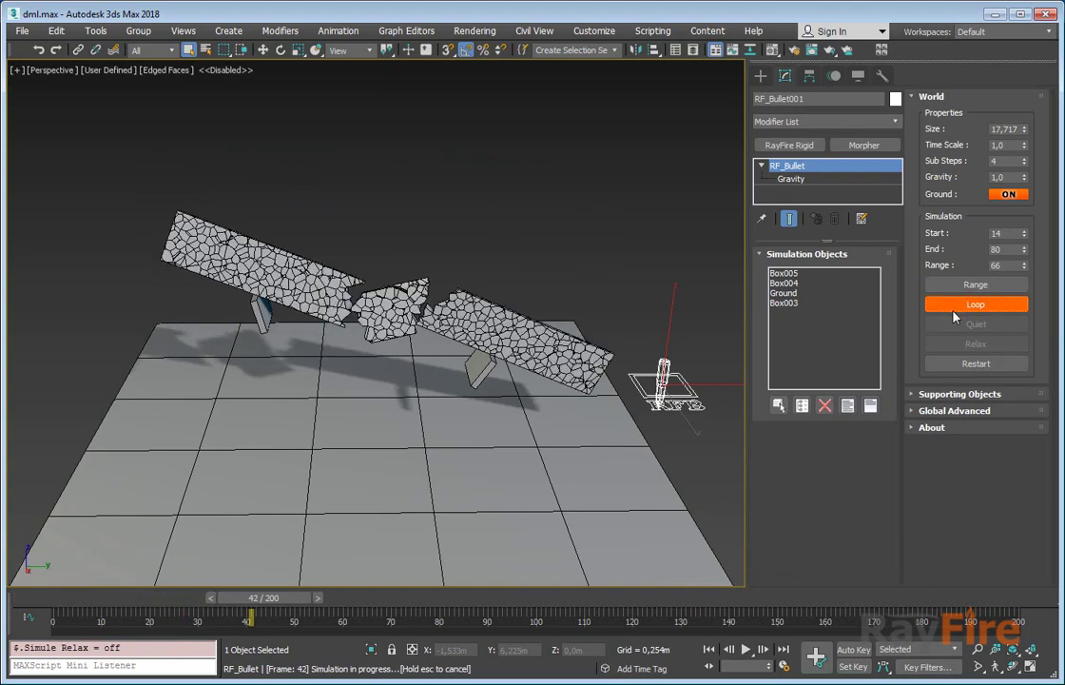
- Turn off edged faces in the viewport and view the breaking beam up close during the simulation
scroll(468, 286, "up", 5)
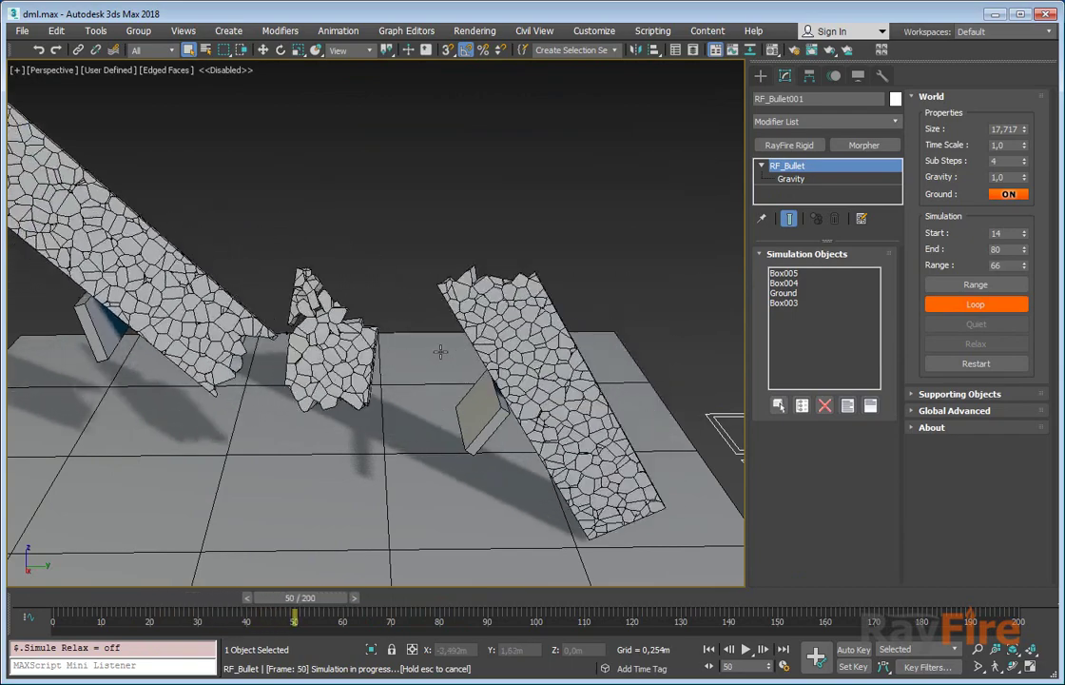
key("F4")
middle_click_drag(370, 334, 370, 242)
middle_click_drag(447, 302, 483, 333)
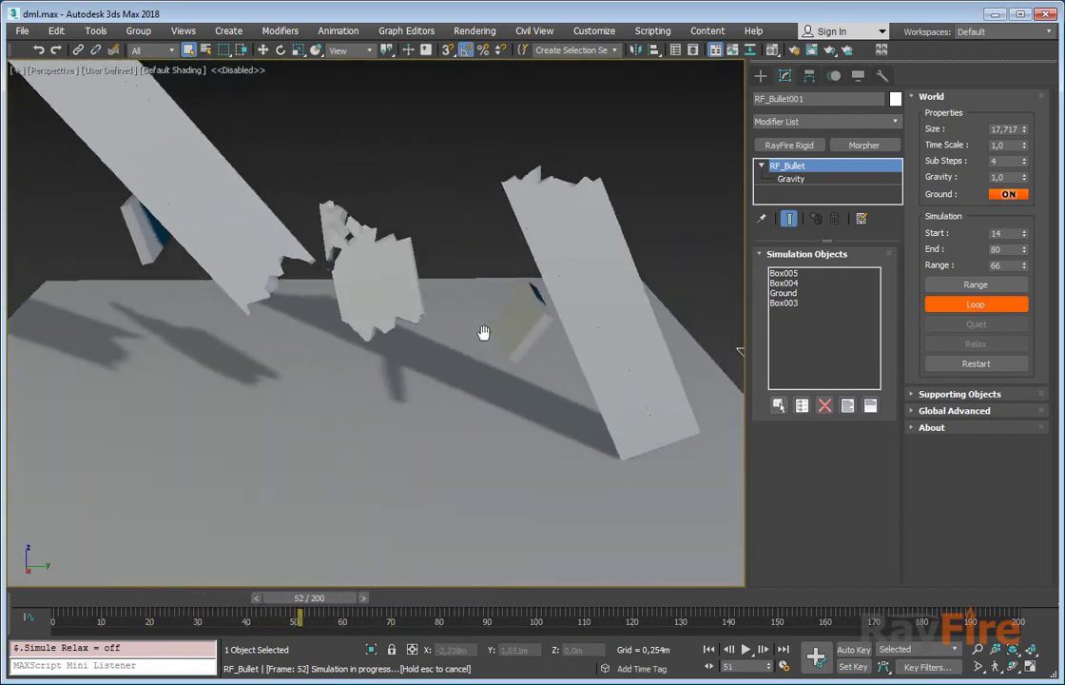
scroll(483, 332, "down", 3)
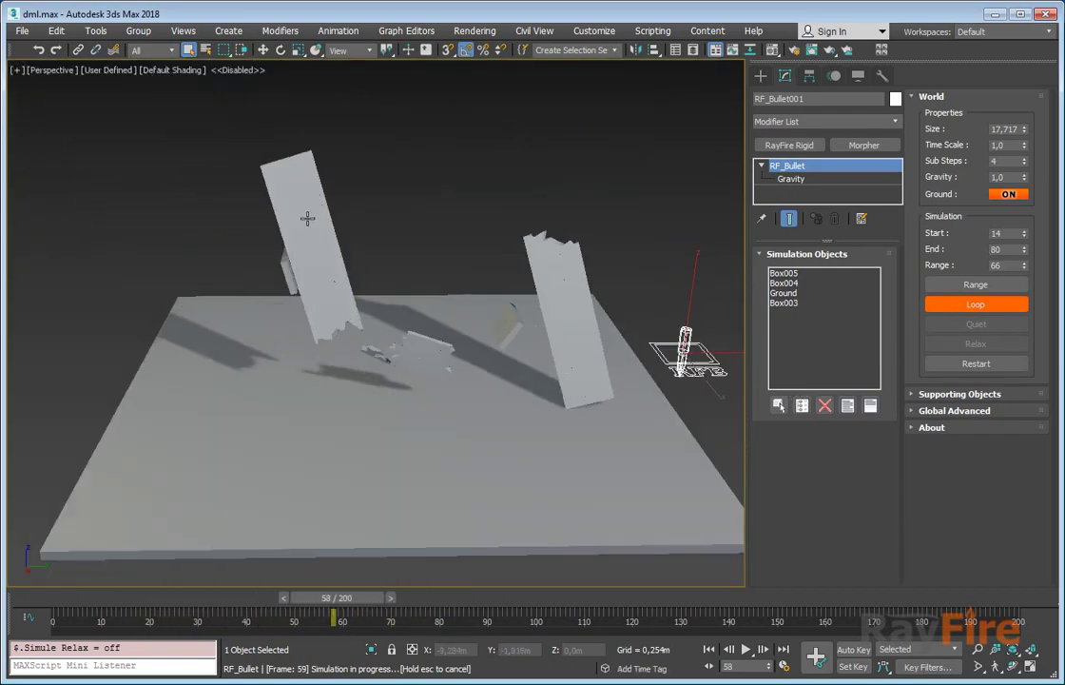
- Select the beam and set the seed of its RayFire Rigid clusters to 2
left_click(477, 276)
left_click(496, 281)
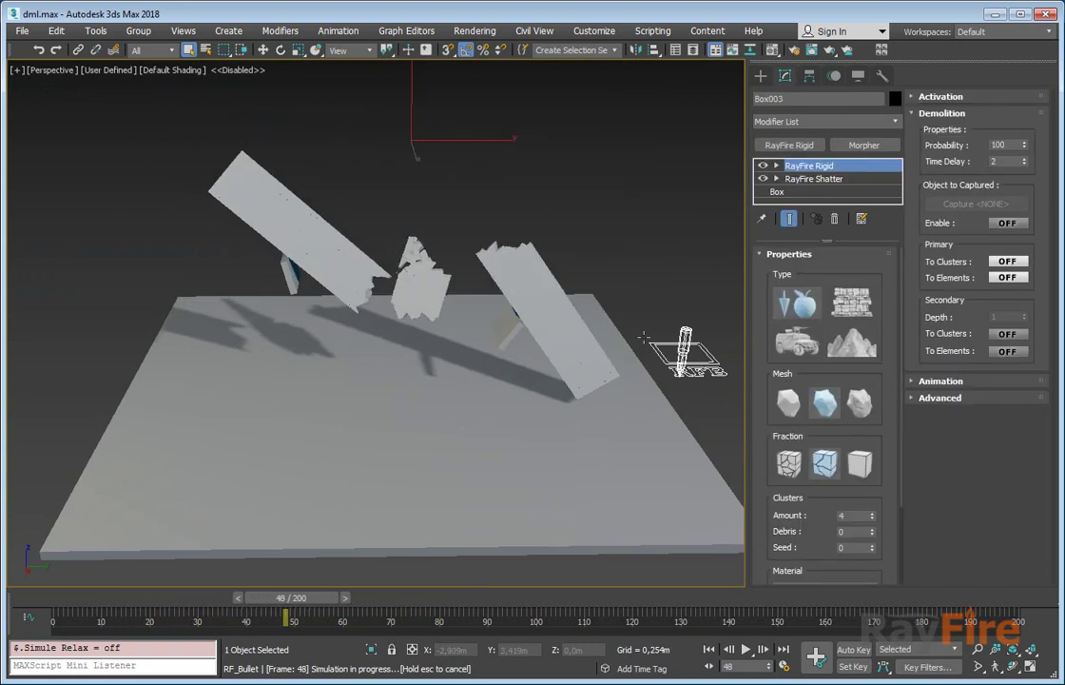
scroll(850, 399, "down", 3)
left_click(872, 448)
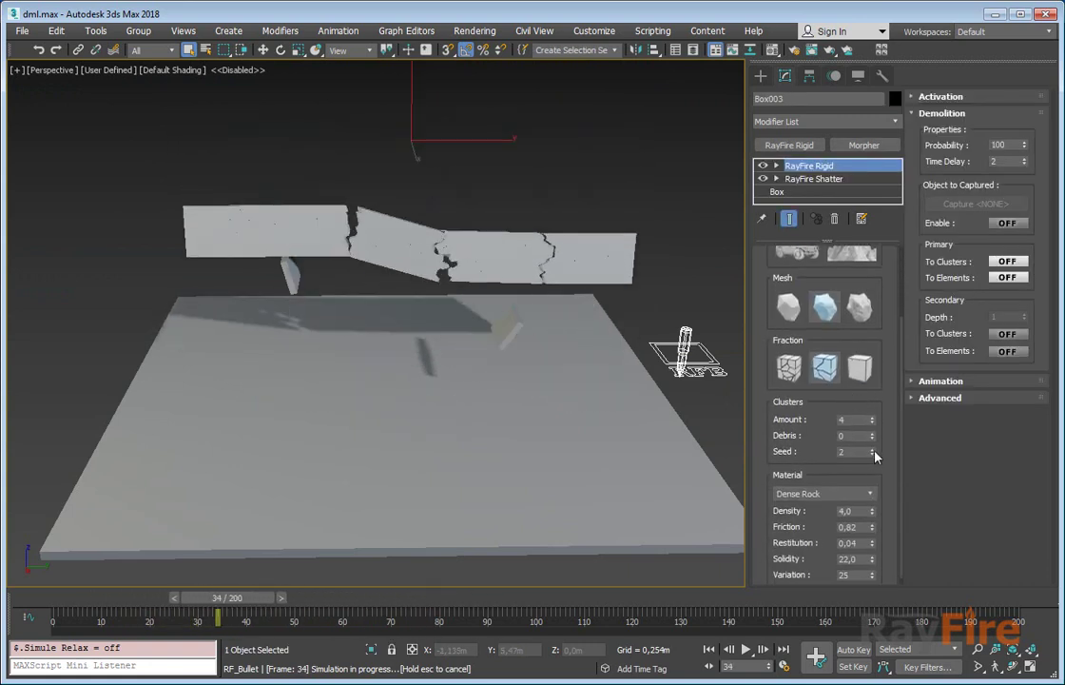
left_click(872, 448)
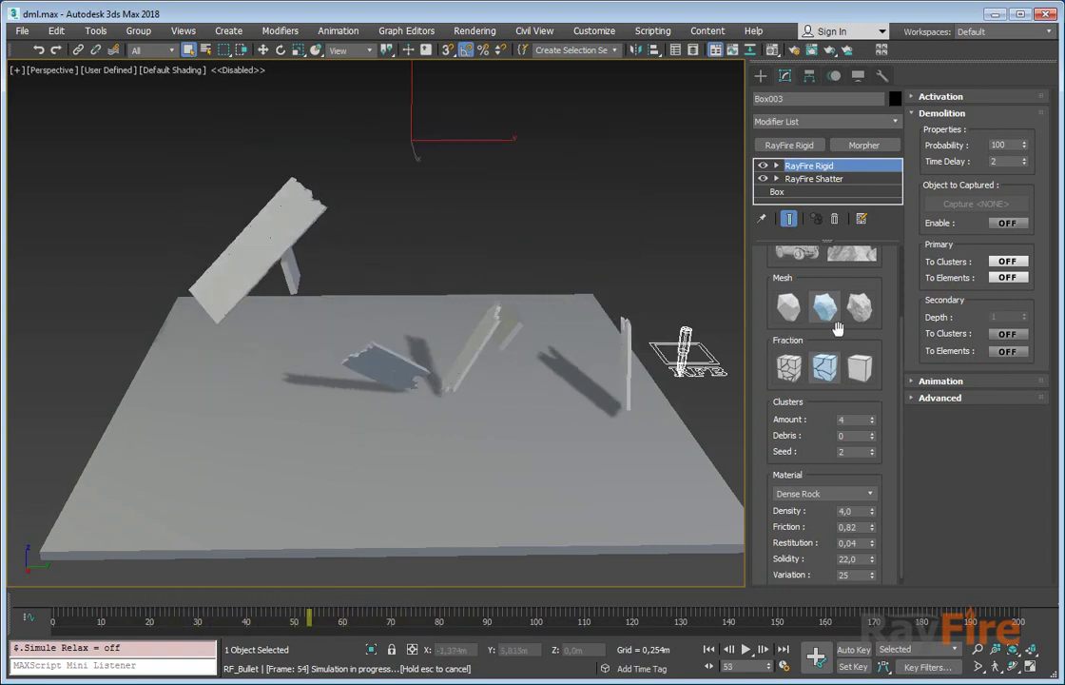
- Turn on primary demolition to elements for the beam
left_click(1008, 277)
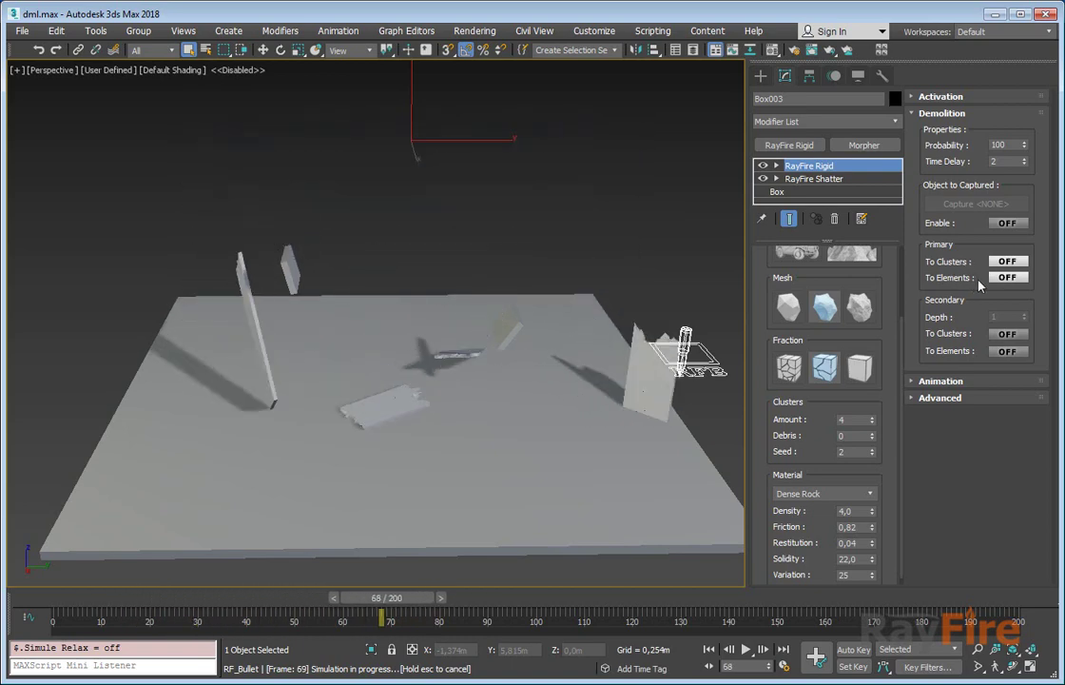
left_click(1006, 278)
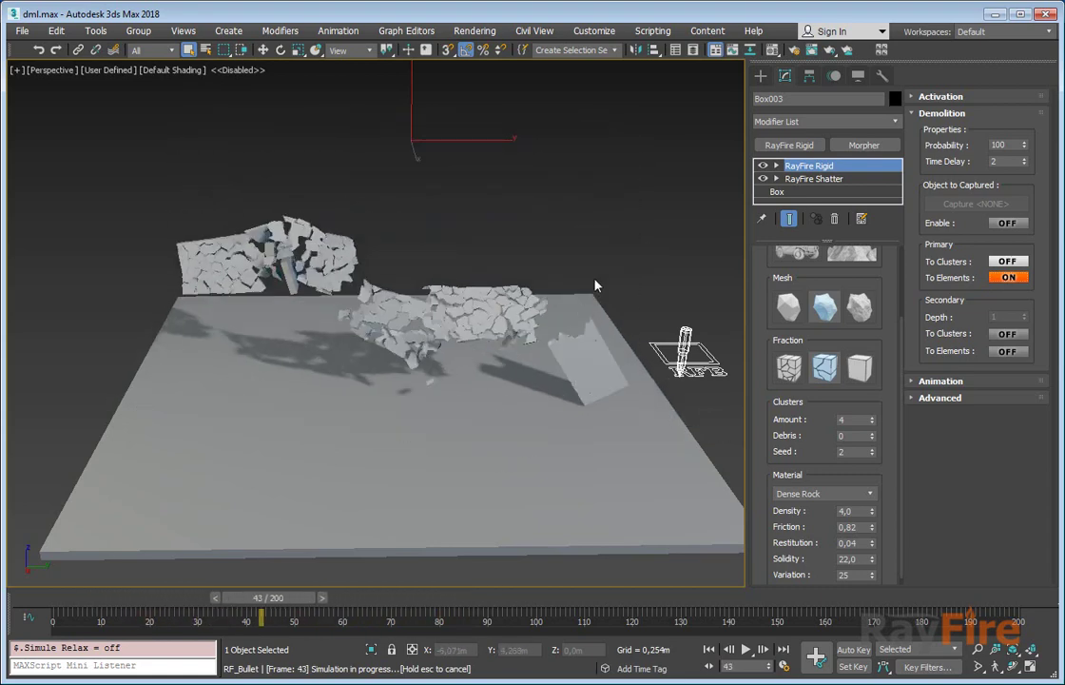
- Switch the beam's primary demolition to clusters and view the resulting pieces in the running simulation
left_click(1006, 262)
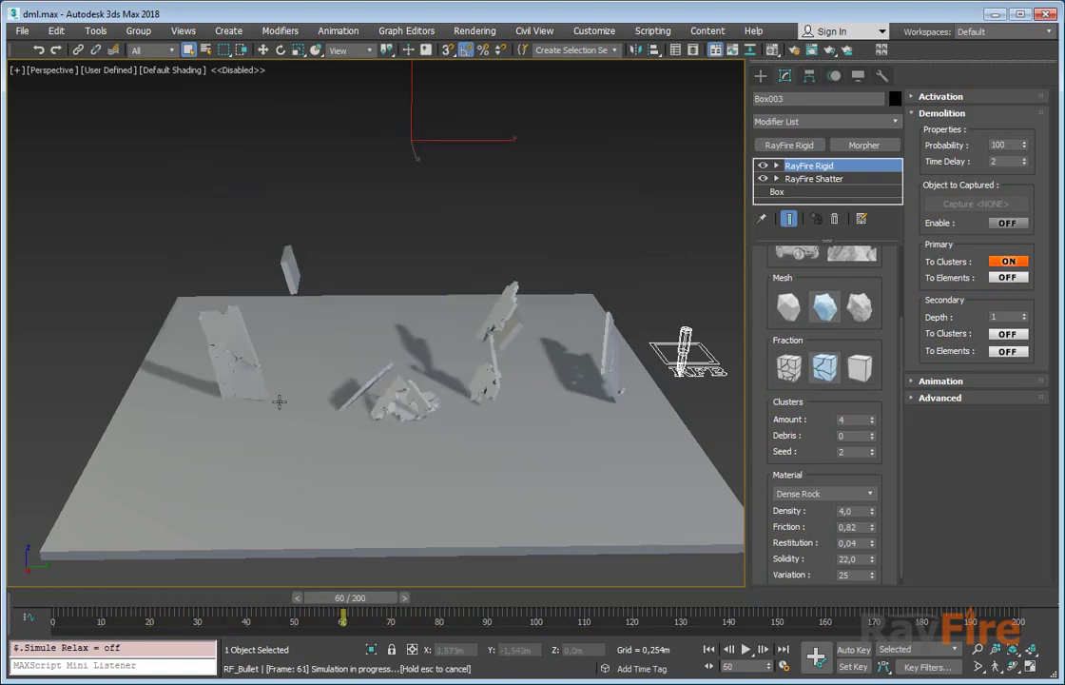
scroll(470, 403, "up", 3)
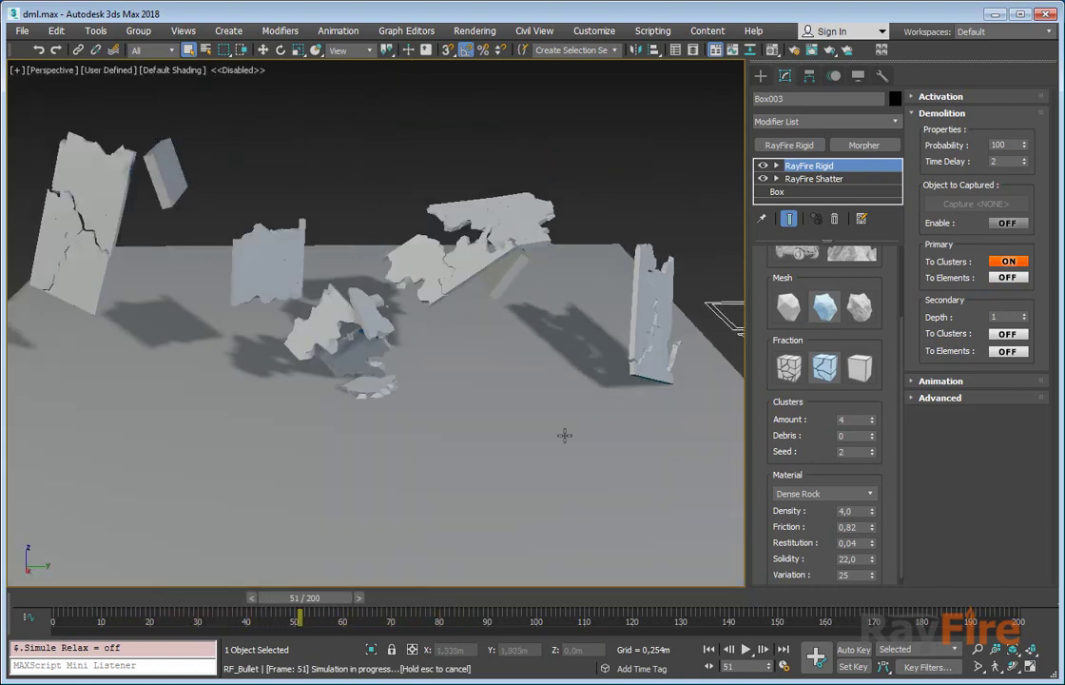
double_click(852, 419)
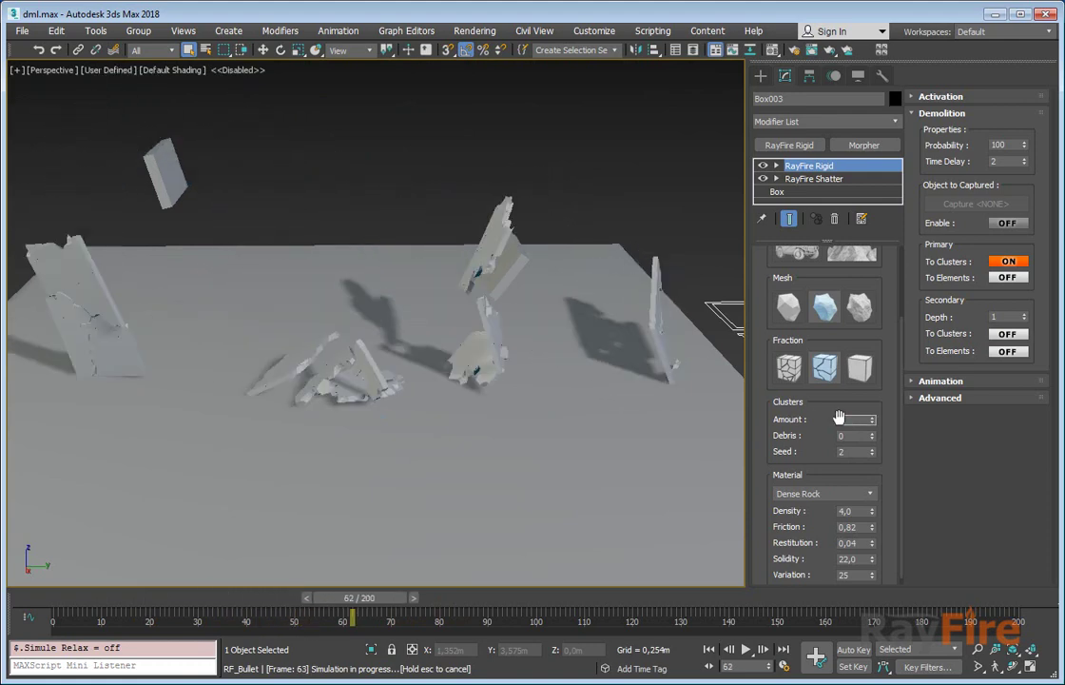
scroll(439, 286, "down", 3)
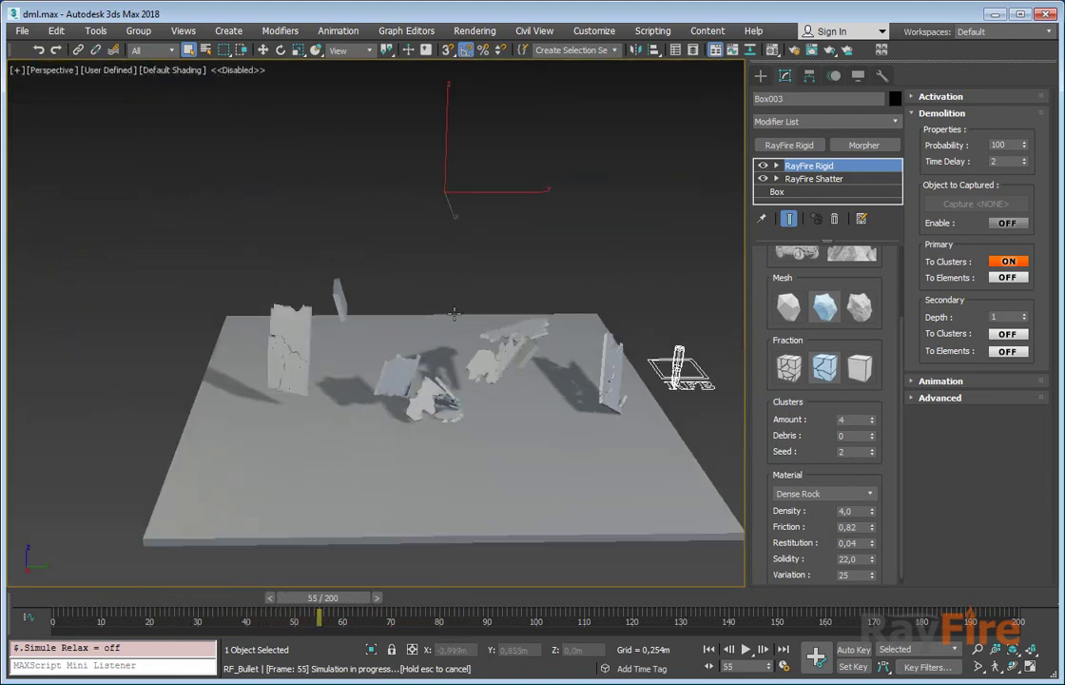
middle_click_drag(444, 163, 442, 205)
scroll(407, 349, "up", 2)
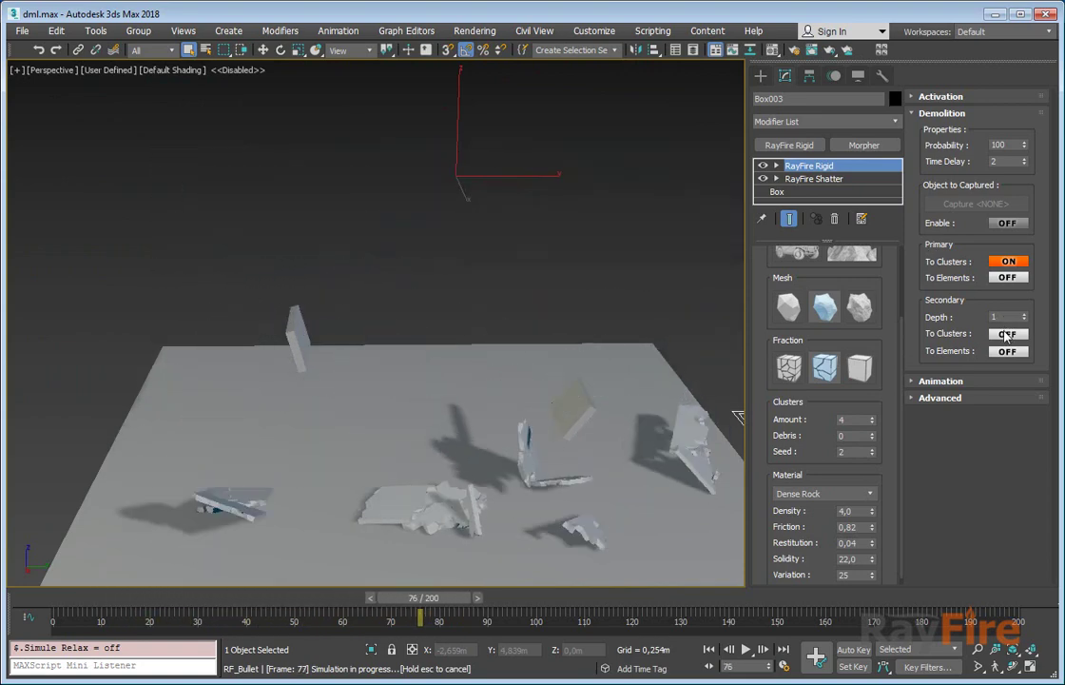
- Turn on secondary demolition to elements and set the demolition time delay to 10
left_click(1008, 352)
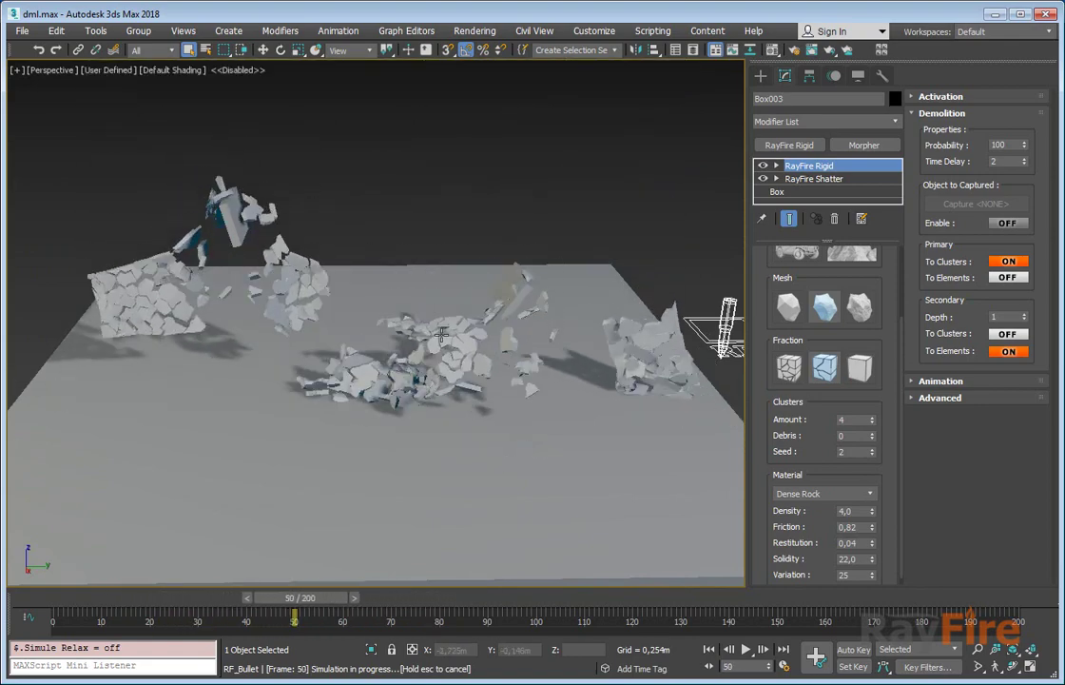
left_click(1006, 162)
type("10")
key("Return")
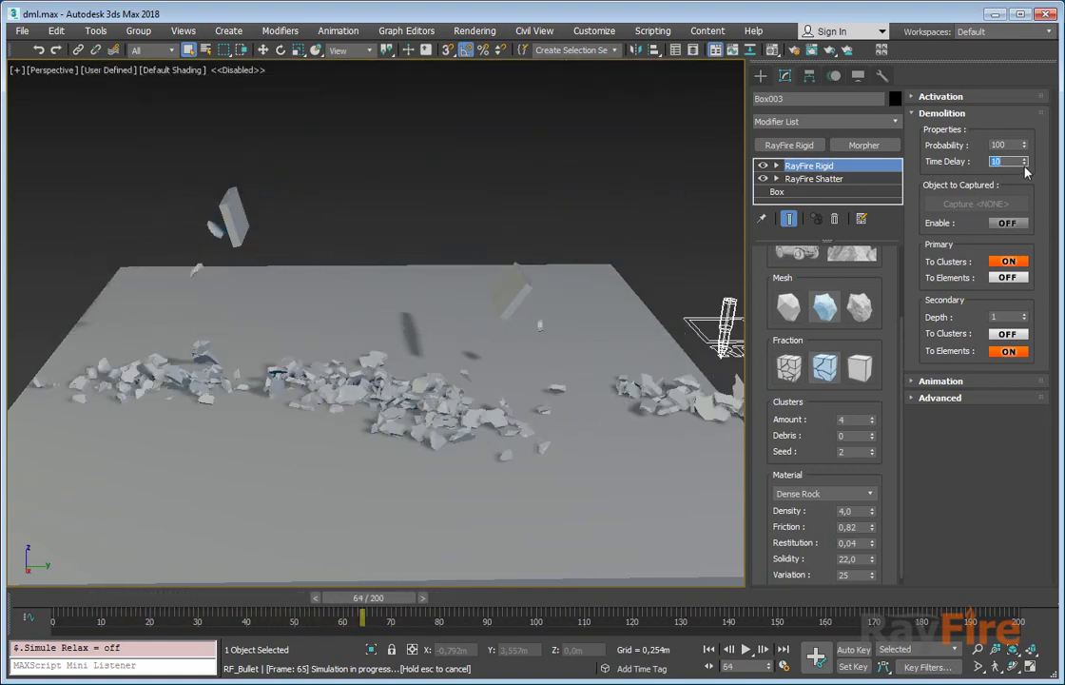
- Try a demolition time delay of 34 and set it back to 10
left_click_drag(1023, 164, 1028, 138)
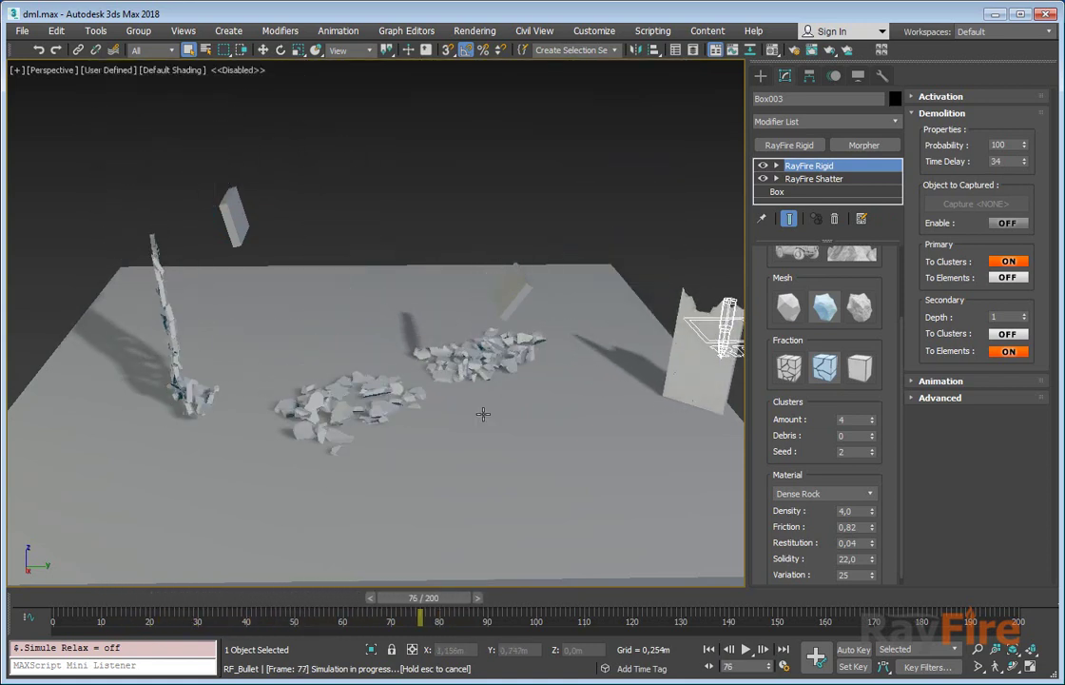
double_click(1010, 160)
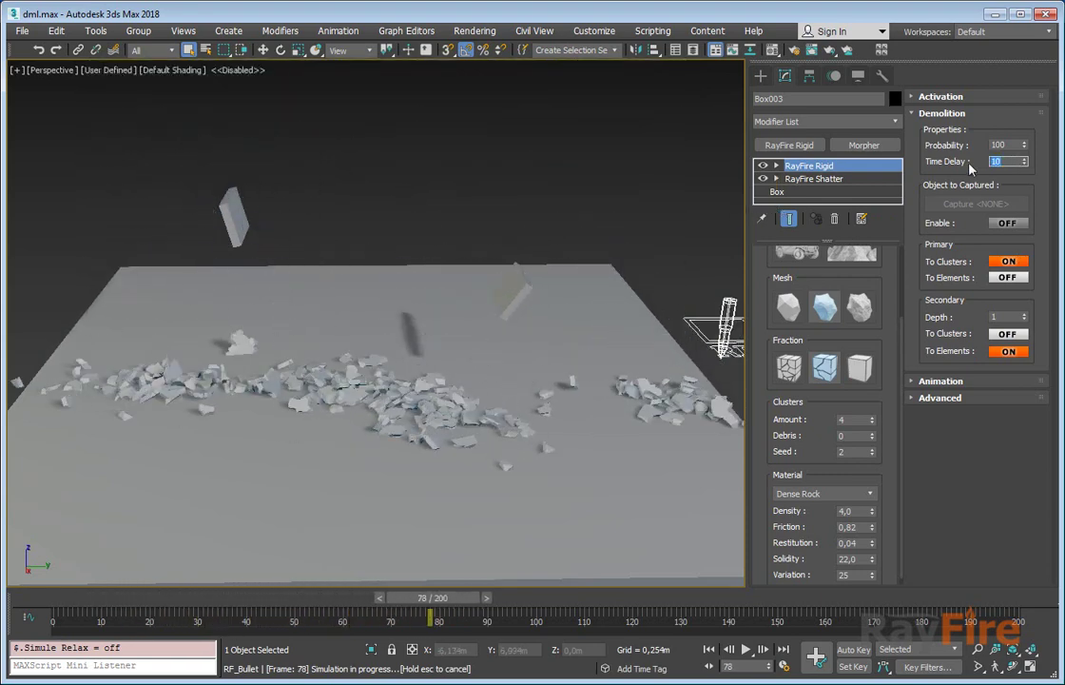
- Switch secondary demolition to clusters with a depth of 2 and set the time delay to 1
left_click(1008, 335)
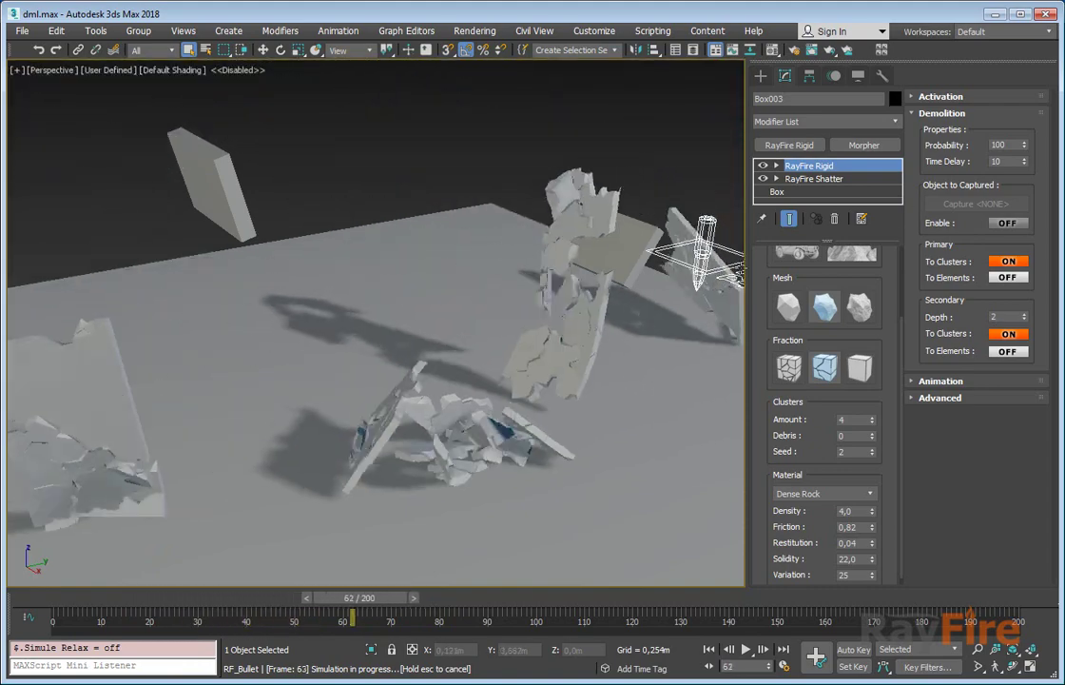
left_click(1024, 158)
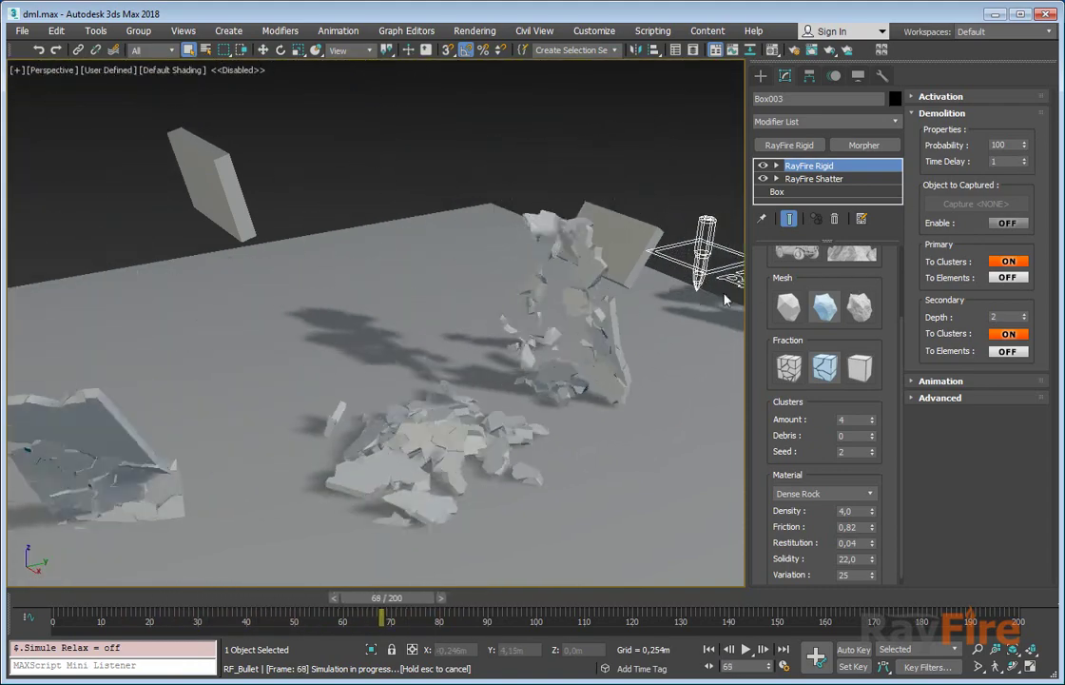
scroll(478, 316, "down", 3)
middle_click_drag(478, 315, 524, 368)
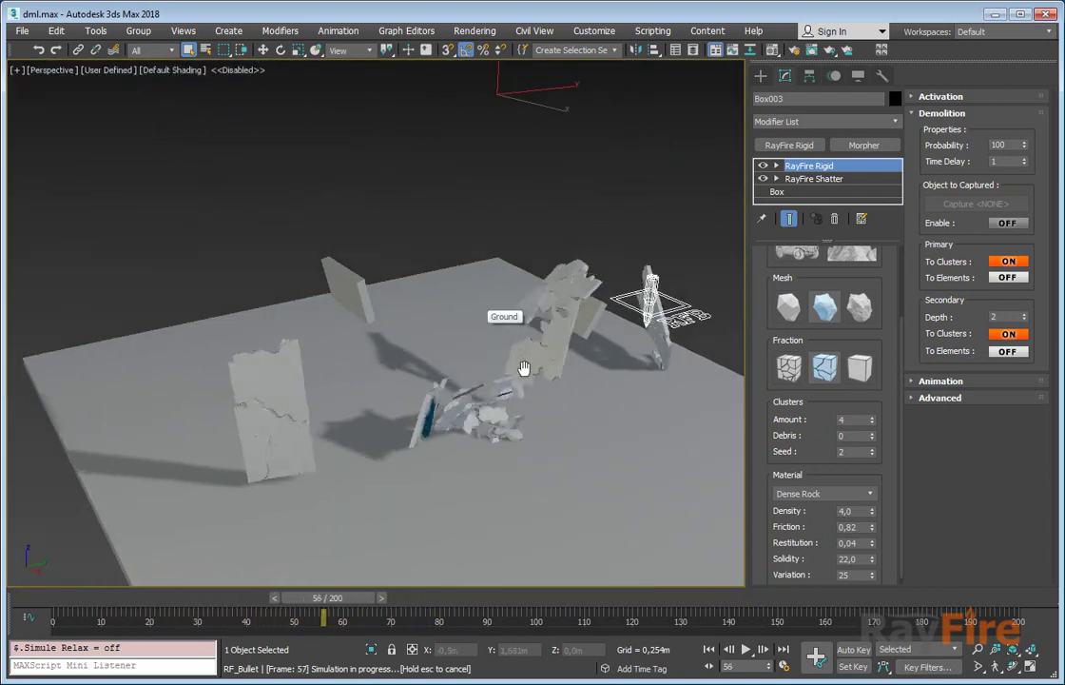
middle_click_drag(419, 404, 397, 354)
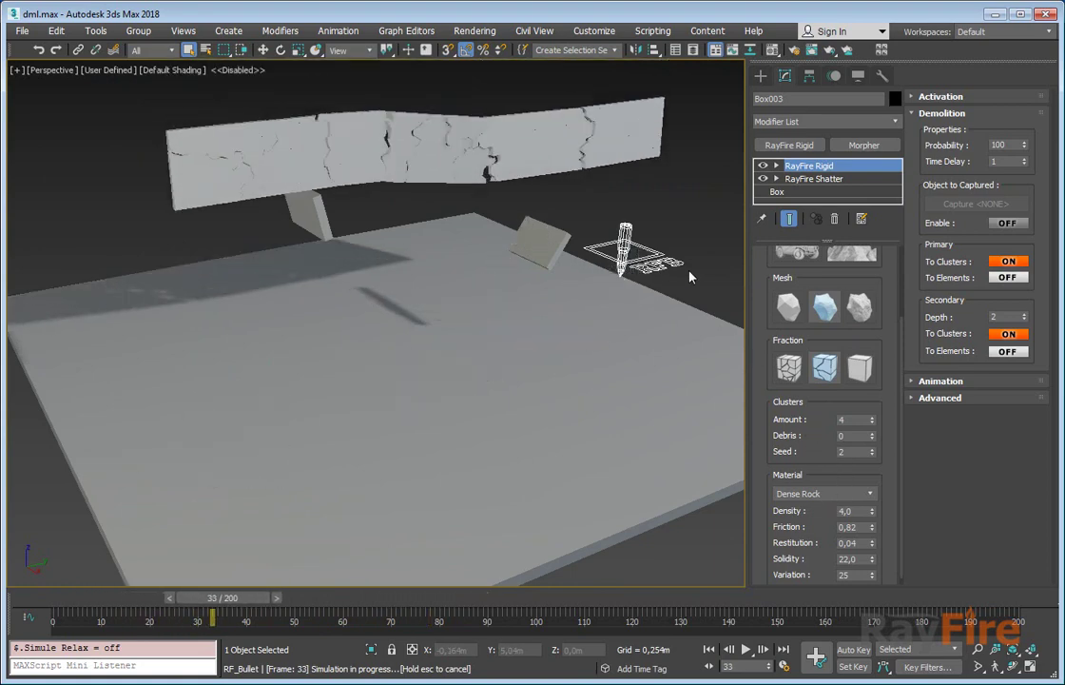
- Select the RF_Bullet helper and set the simulation end to frame 98
left_click(647, 261)
left_click_drag(1024, 252, 1026, 242)
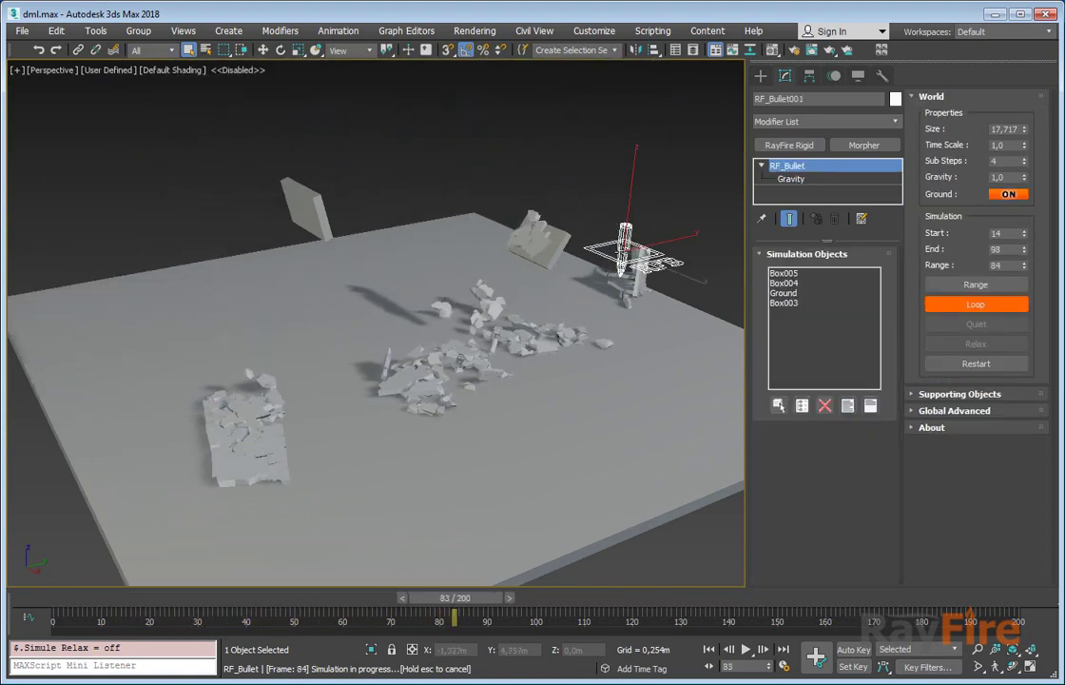
scroll(328, 267, "up", 5)
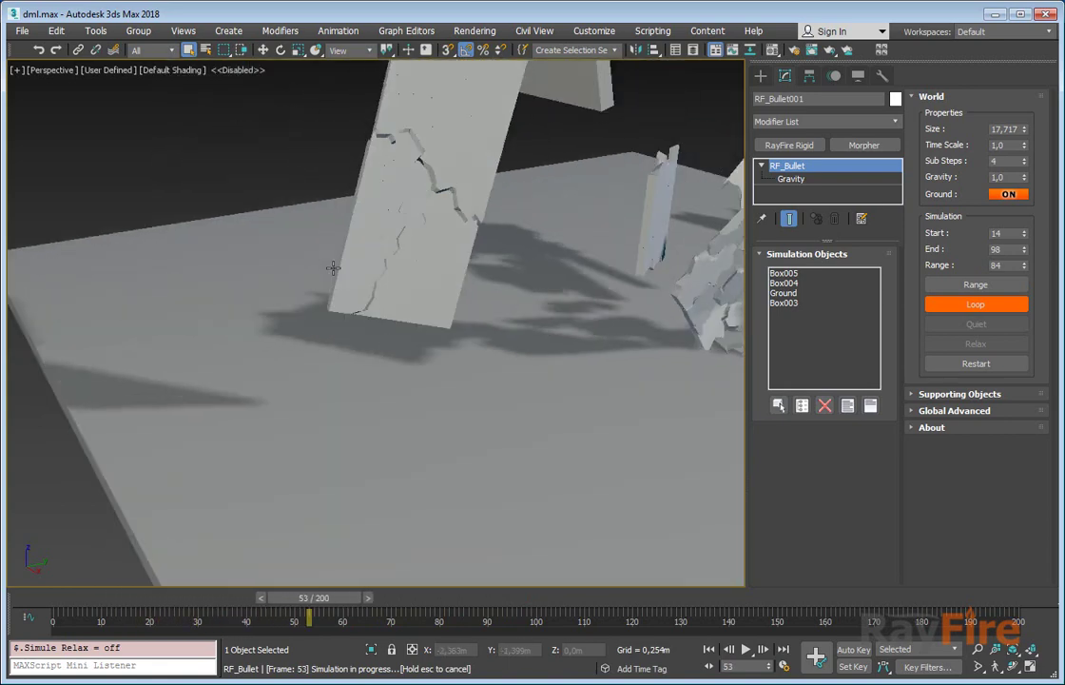
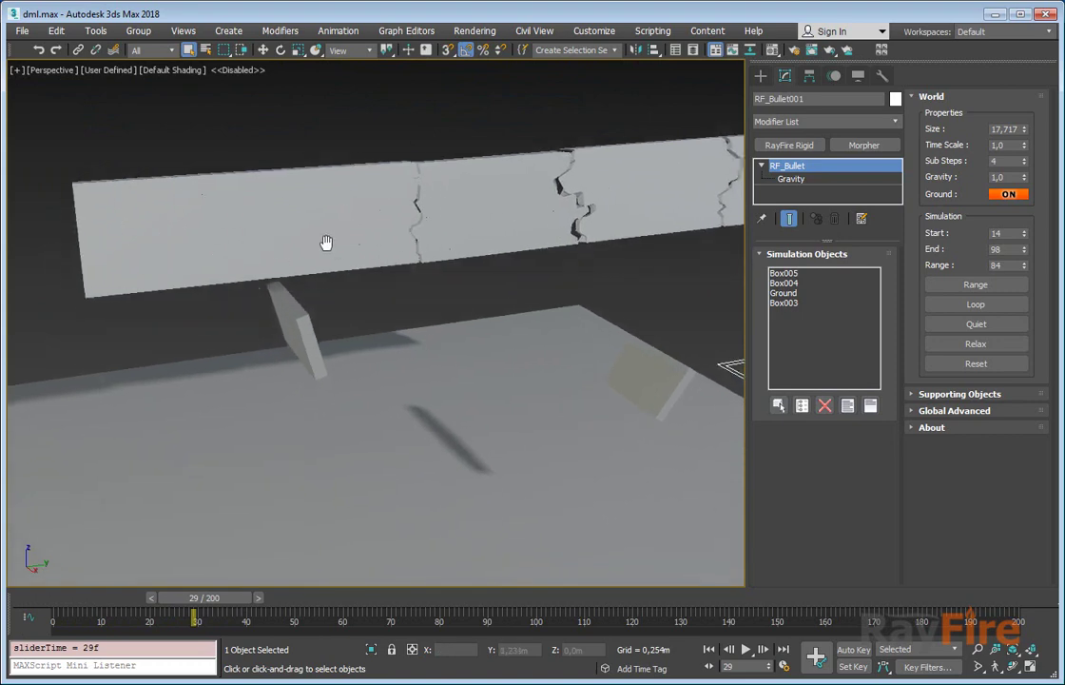
- Select the beam, advance the timeline to frame 33 and examine the cracks between its clusters
left_click(685, 215)
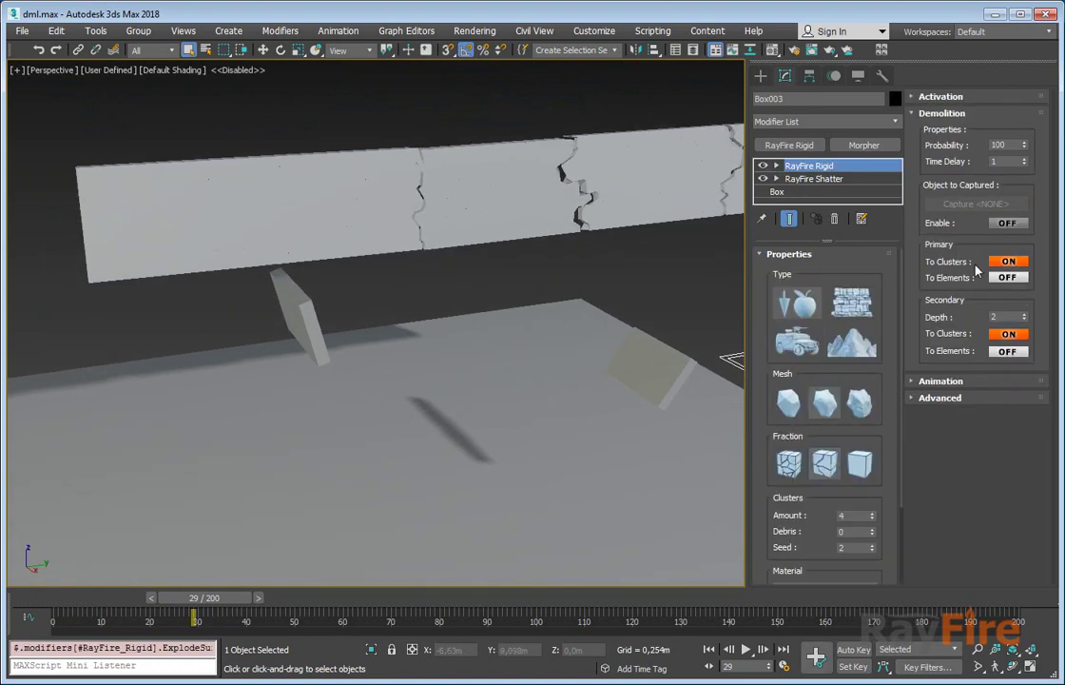
left_click_drag(208, 609, 226, 608)
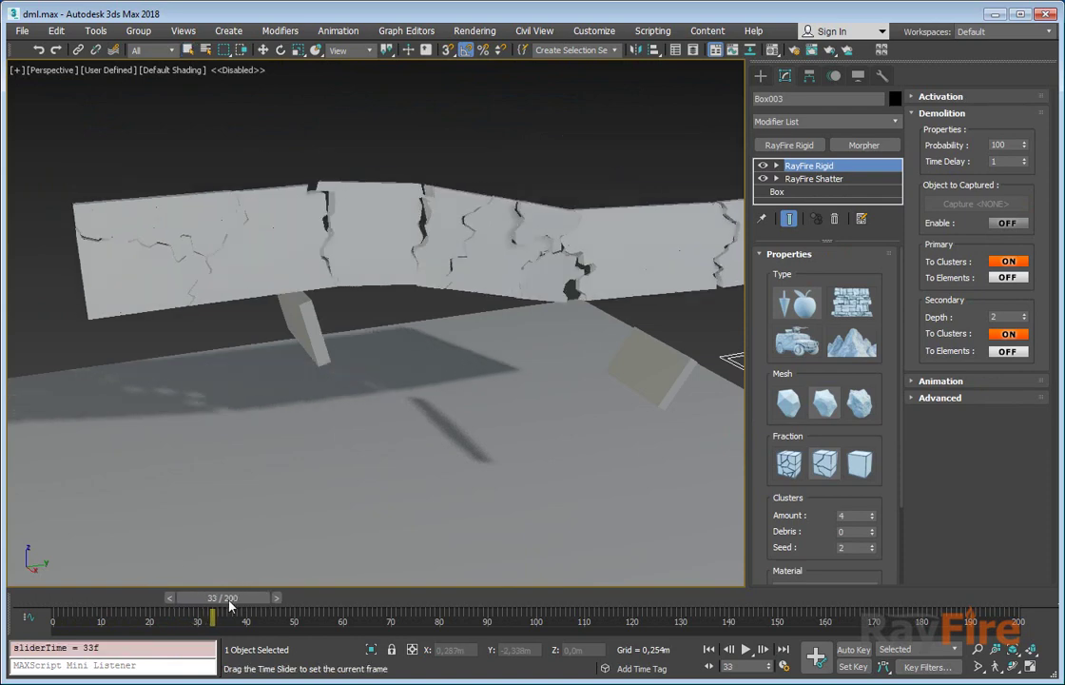
scroll(283, 226, "up", 2)
middle_click_drag(282, 226, 525, 356)
scroll(424, 304, "up", 2)
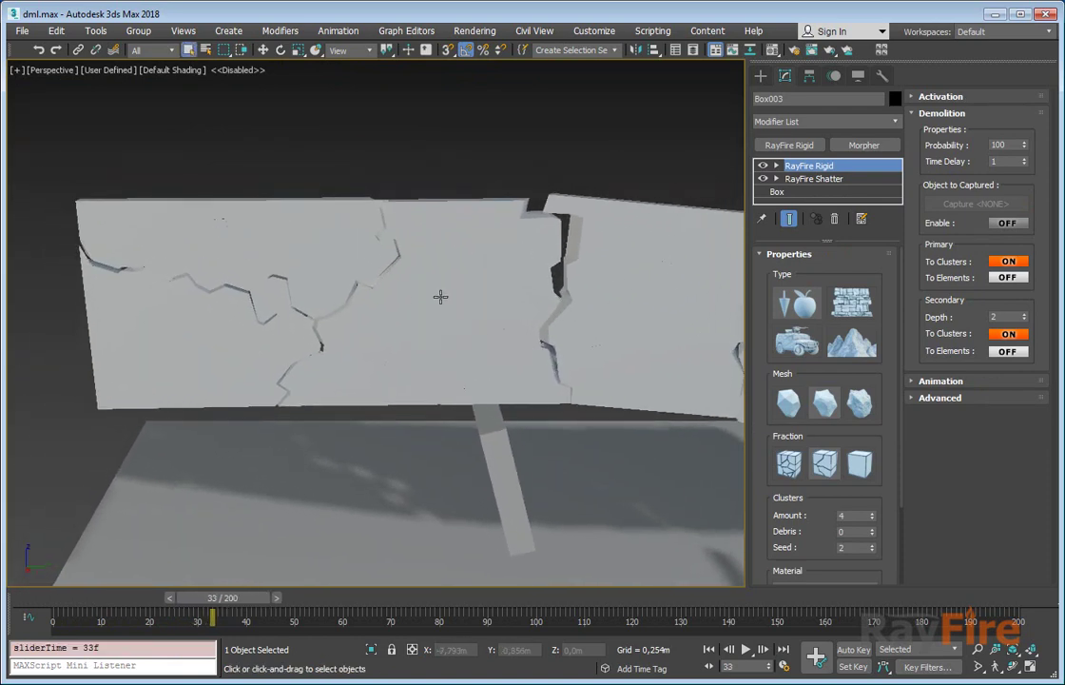
middle_click_drag(427, 370, 415, 190)
middle_click_drag(305, 429, 338, 167)
scroll(340, 155, "down", 2)
middle_click_drag(379, 105, 391, 240)
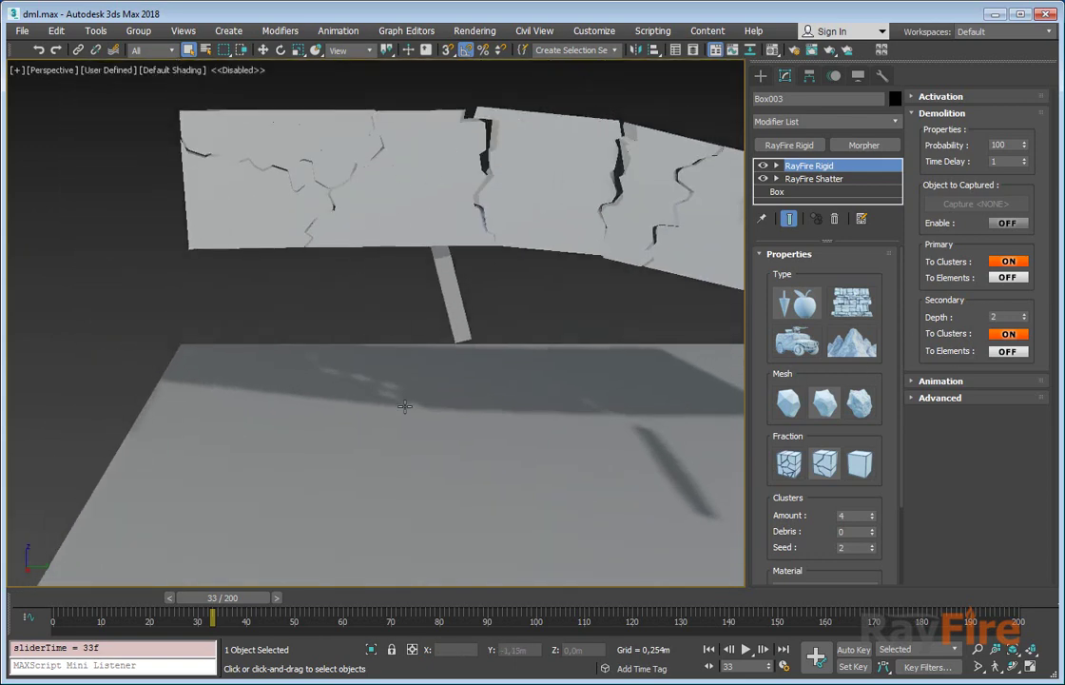
- Scrub the timeline through frames 56, 59 and 68 to examine how the falling beam piece breaks at the ground
left_click_drag(249, 606, 361, 604)
middle_click_drag(406, 501, 409, 341)
scroll(409, 342, "up", 3)
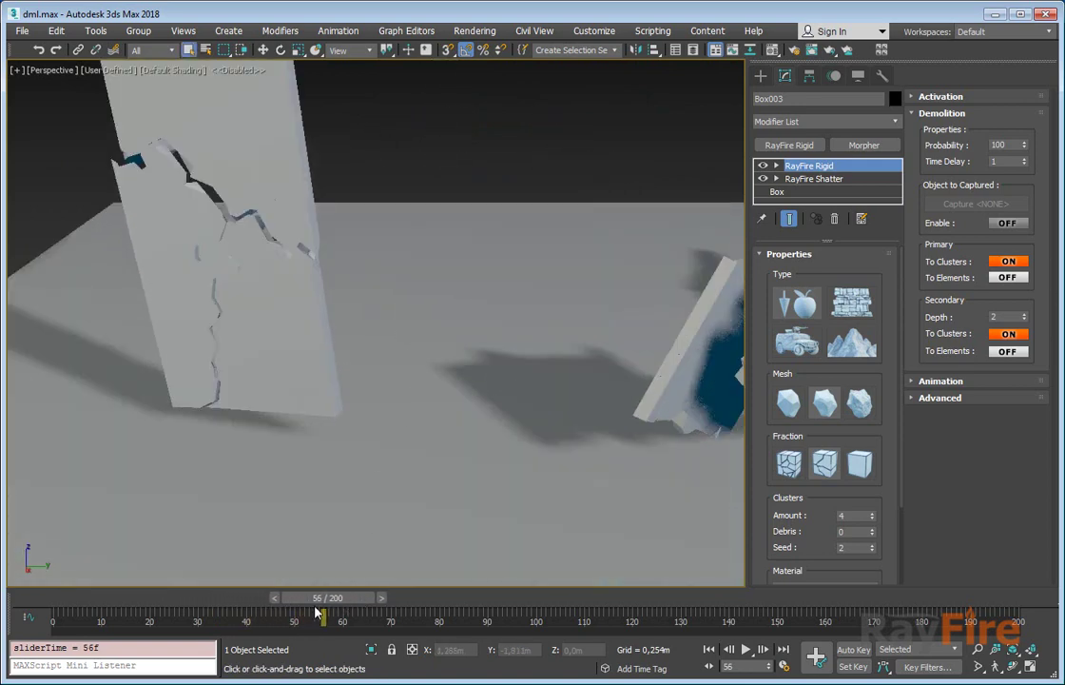
left_click_drag(319, 611, 338, 611)
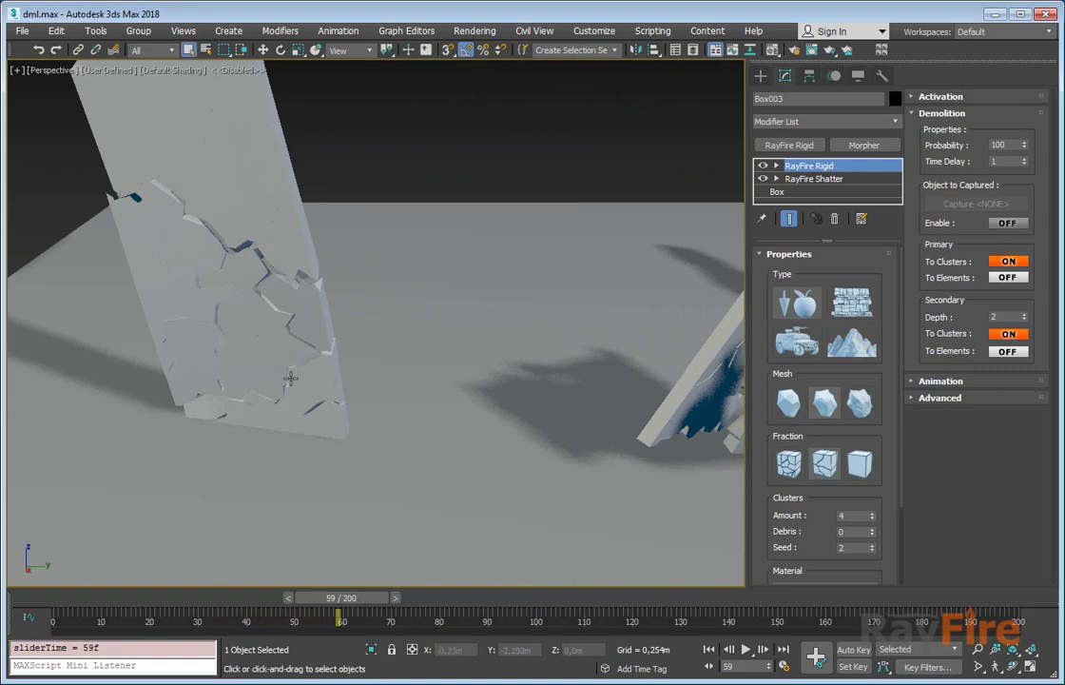
middle_click_drag(290, 379, 354, 377, "alt")
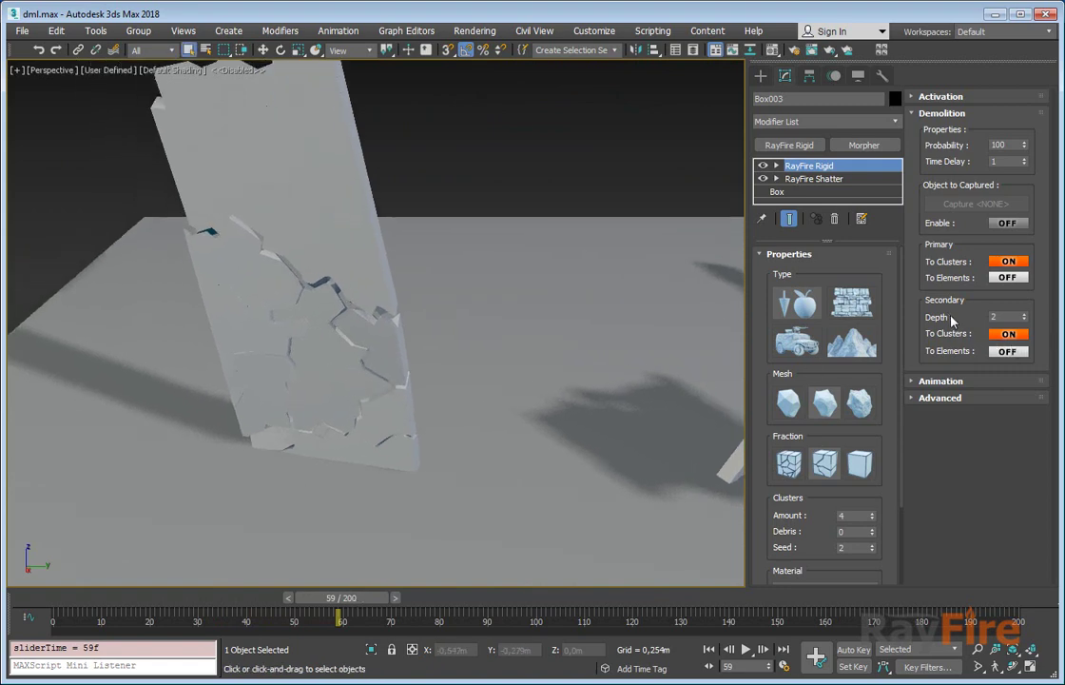
middle_click_drag(366, 345, 354, 536, "alt")
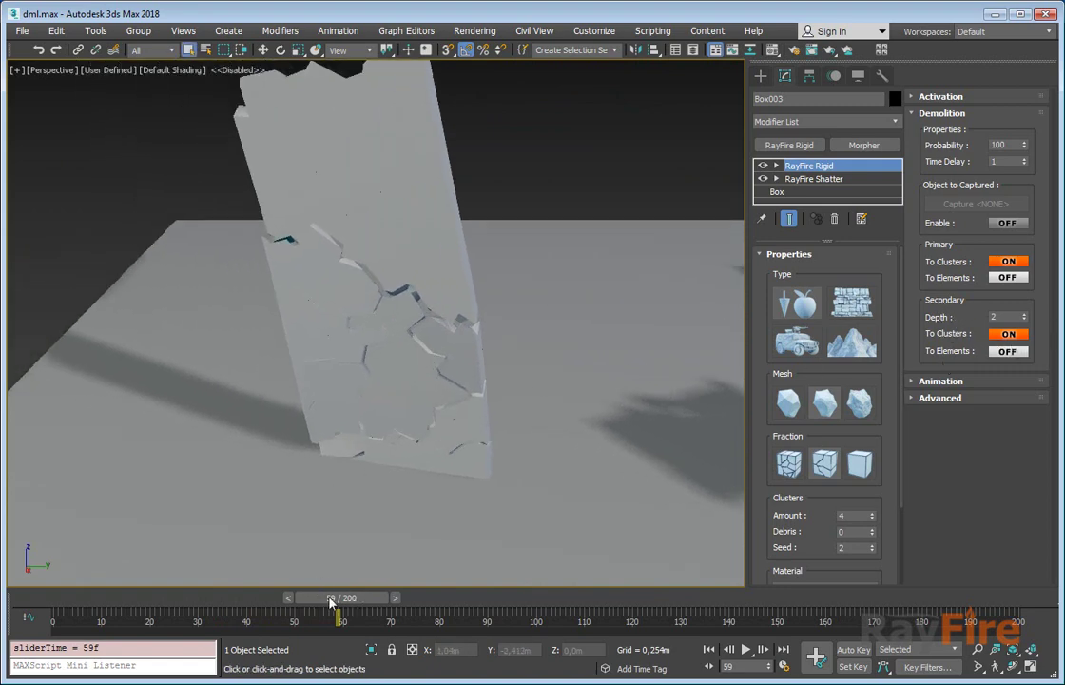
left_click_drag(331, 601, 385, 599)
middle_click_drag(367, 510, 375, 373, "alt")
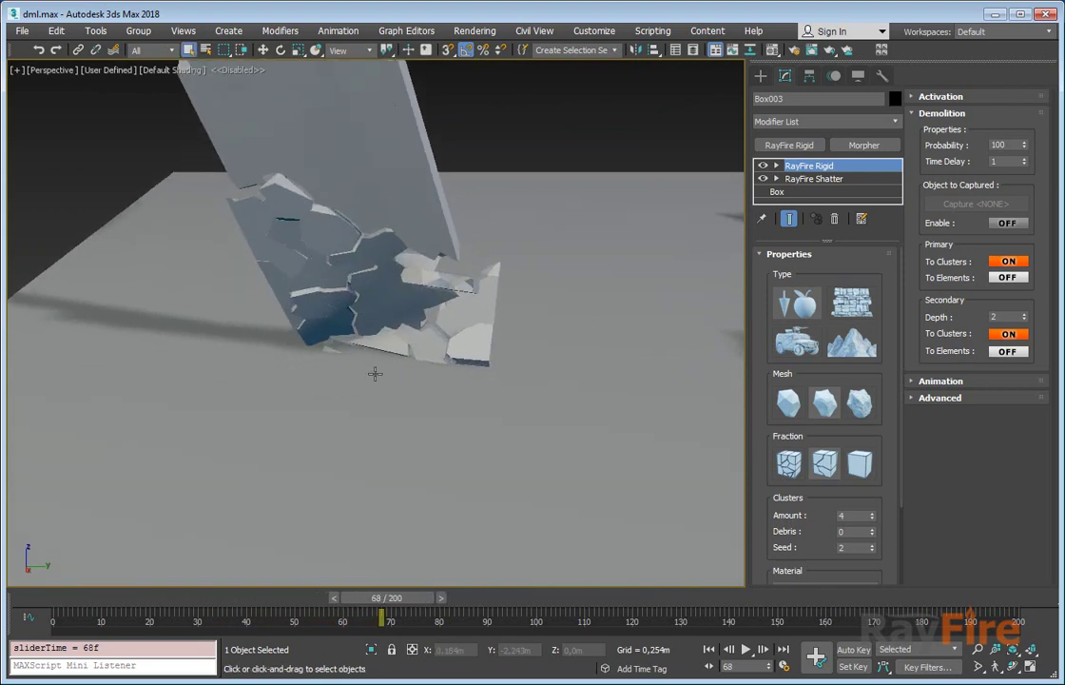
- Scrub the timeline back to frames 63 and 58 and examine the cracks between clusters in the falling beam piece
left_click_drag(399, 602, 349, 572)
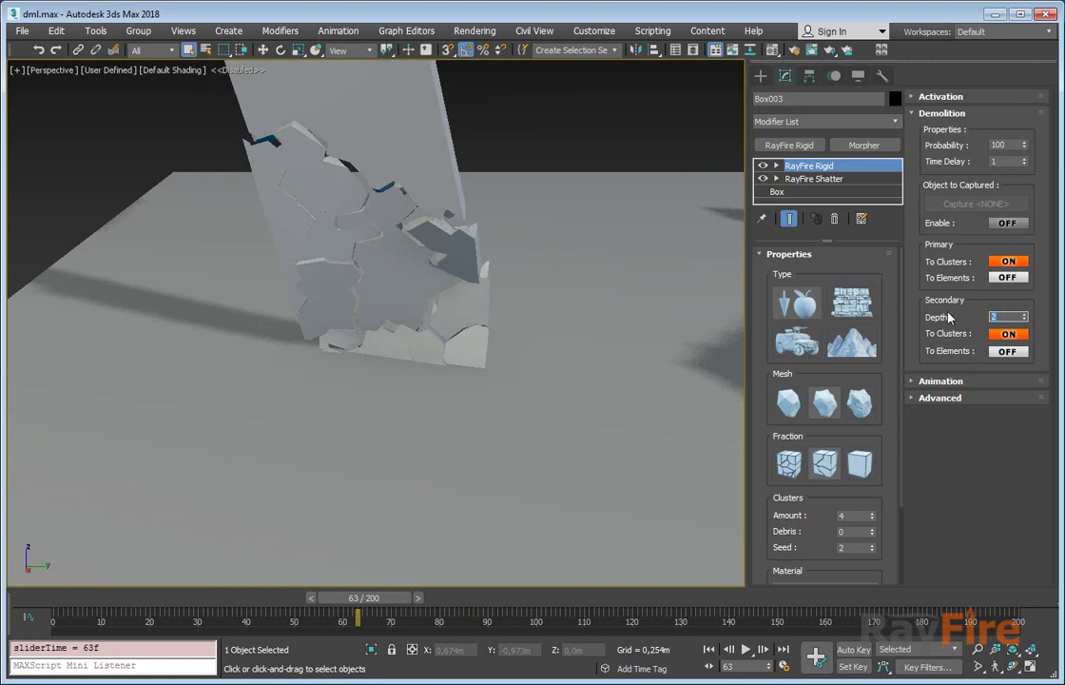
middle_click_drag(525, 249, 529, 328)
mouse_move(362, 605)
left_mouse_down()
mouse_move(321, 605)
mouse_move(359, 602)
left_mouse_up()
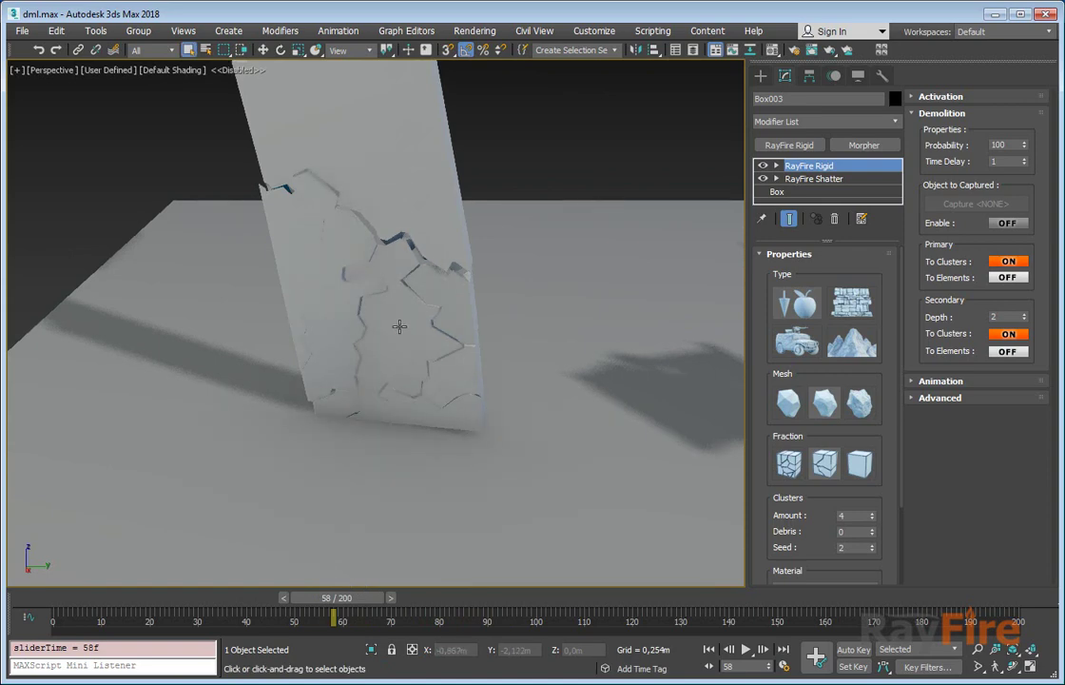
scroll(403, 322, "up", 5)
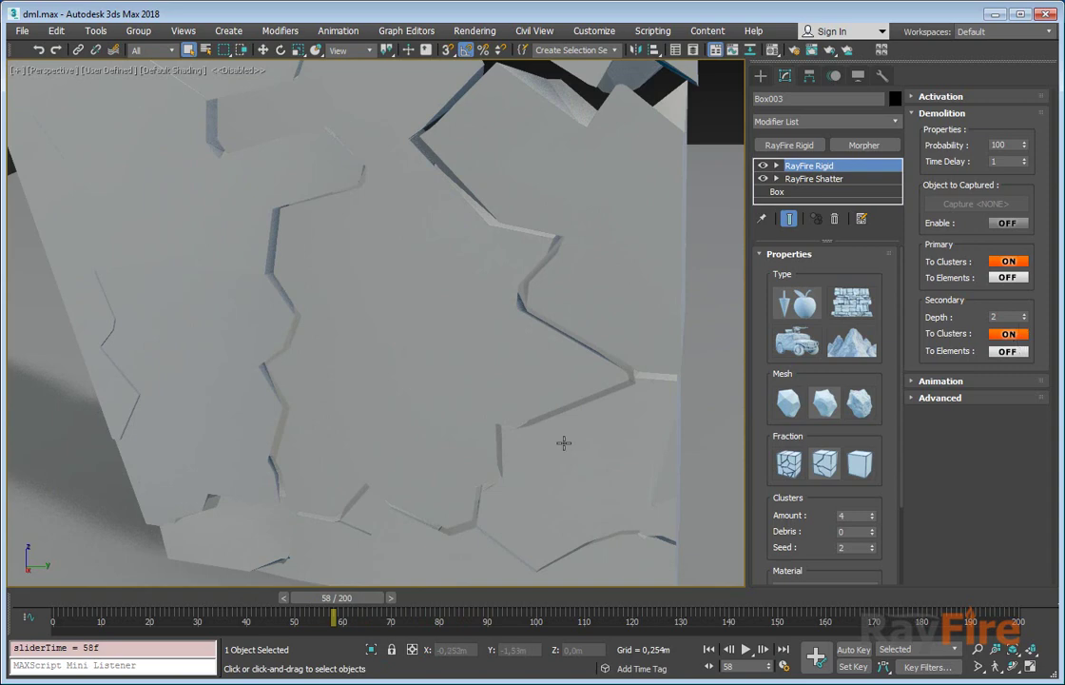
- Advance to frame 68 and examine the broken beam pieces from above
left_click_drag(334, 615, 387, 613)
middle_click_drag(294, 423, 182, 312, "alt")
scroll(358, 439, "down", 2)
scroll(183, 312, "down", 3)
middle_click_drag(321, 330, 352, 295)
scroll(507, 399, "up", 3)
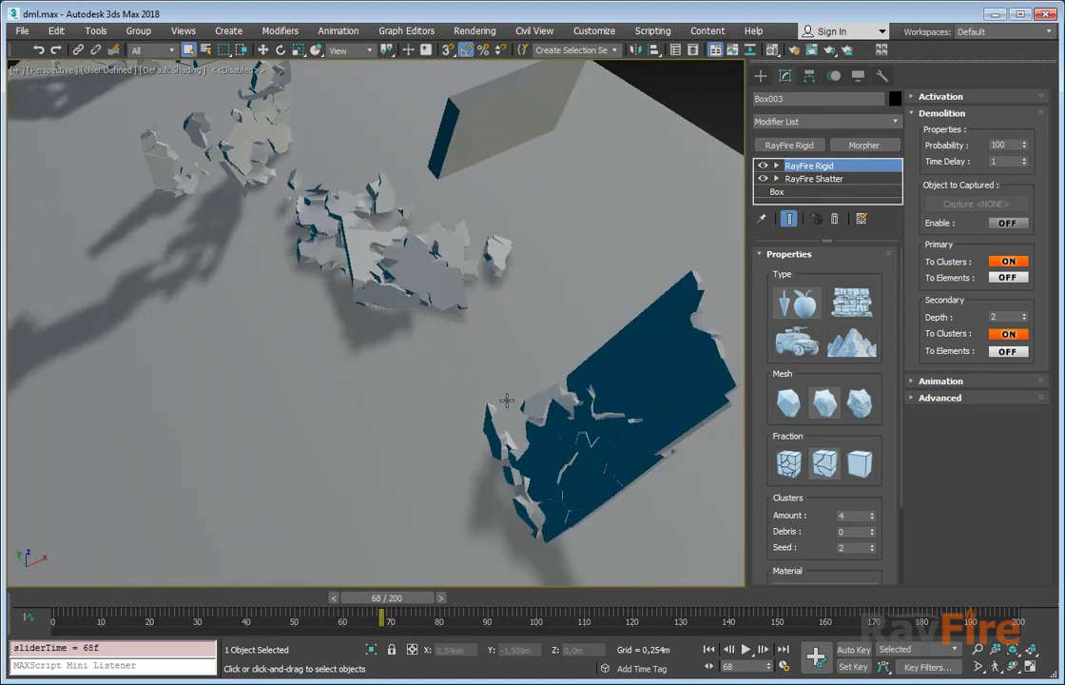
- Scrub through frames 77, 74 and 80 to examine how the beam's lower end breaks into smaller clusters on the ground
scroll(507, 399, "up", 2)
middle_click_drag(561, 428, 470, 532)
left_click_drag(395, 601, 427, 617)
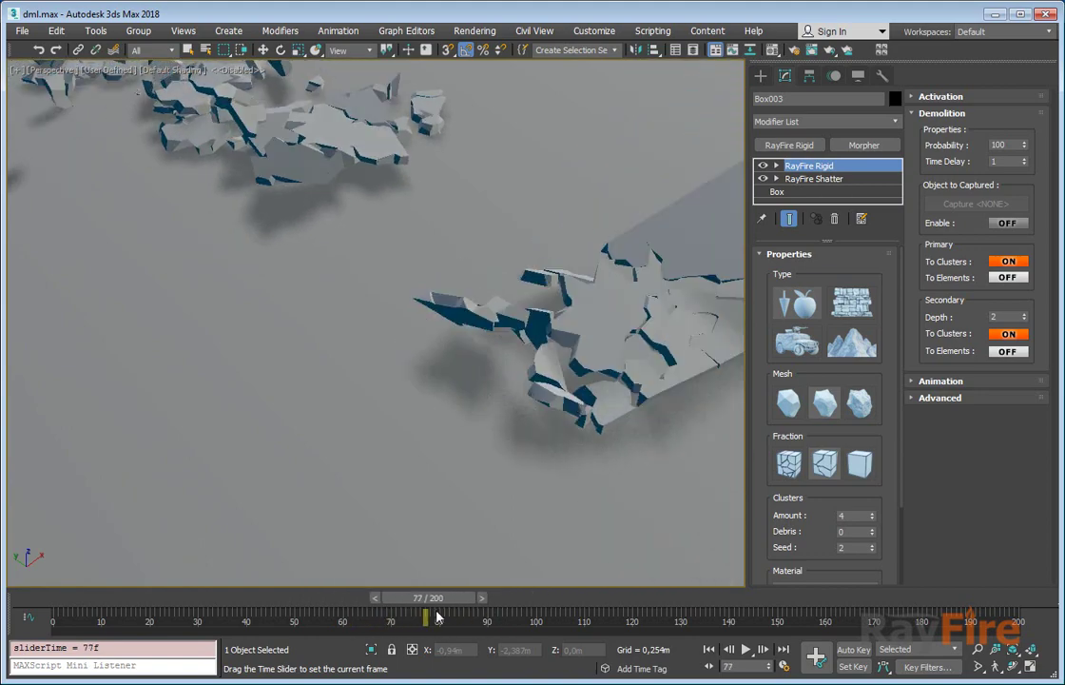
scroll(459, 243, "up", 6)
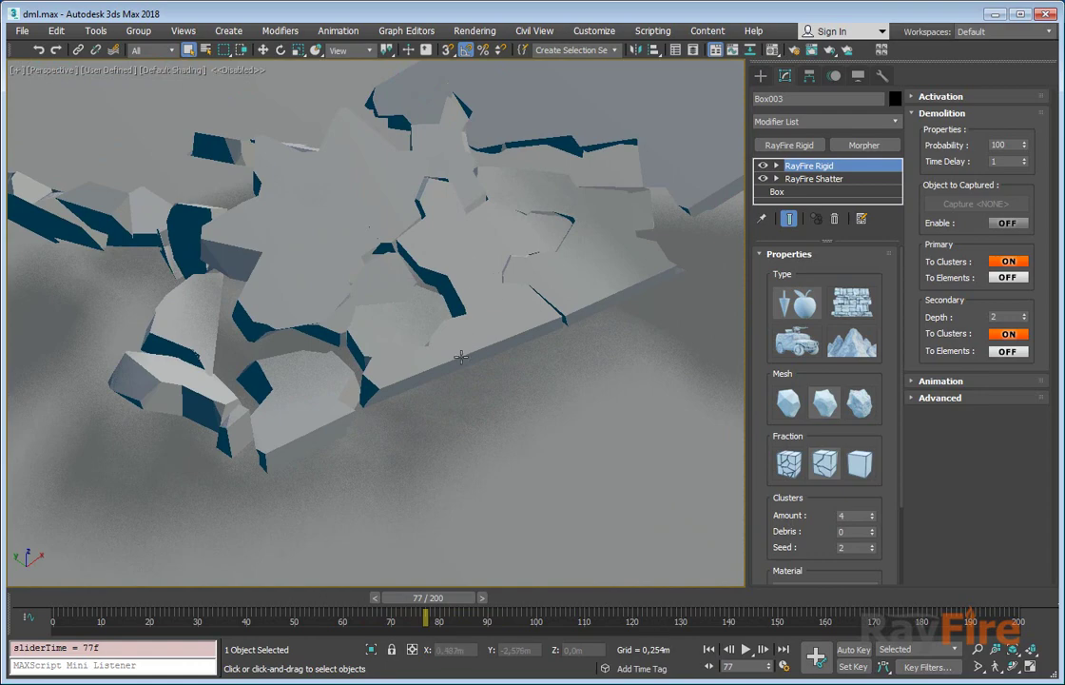
mouse_move(424, 616)
left_mouse_down()
mouse_move(410, 616)
mouse_move(434, 616)
mouse_move(410, 615)
left_mouse_up()
scroll(475, 285, "up", 3)
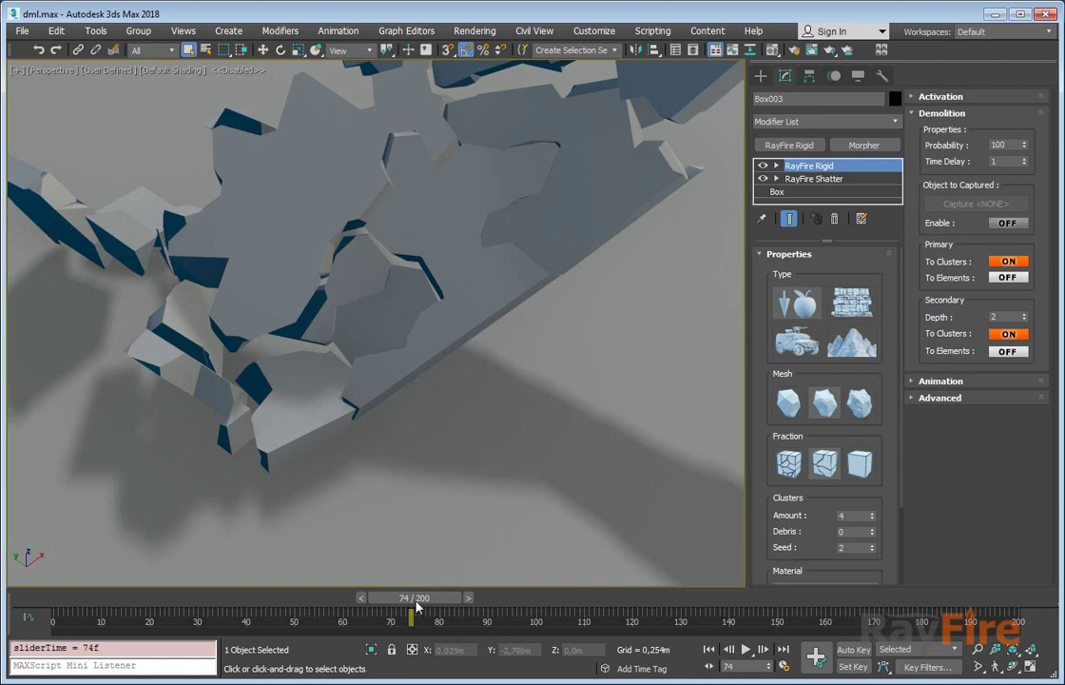
left_click_drag(416, 605, 440, 608)
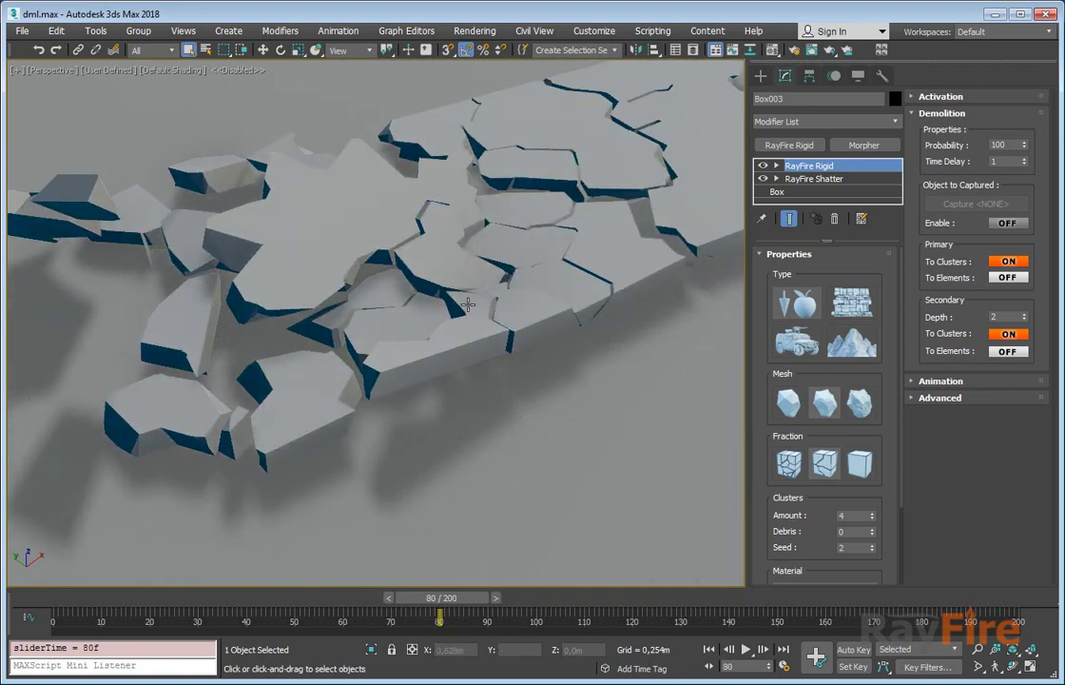
- Set the beam's secondary demolition depth to 17 and its cluster amount to 2
left_click(1009, 312)
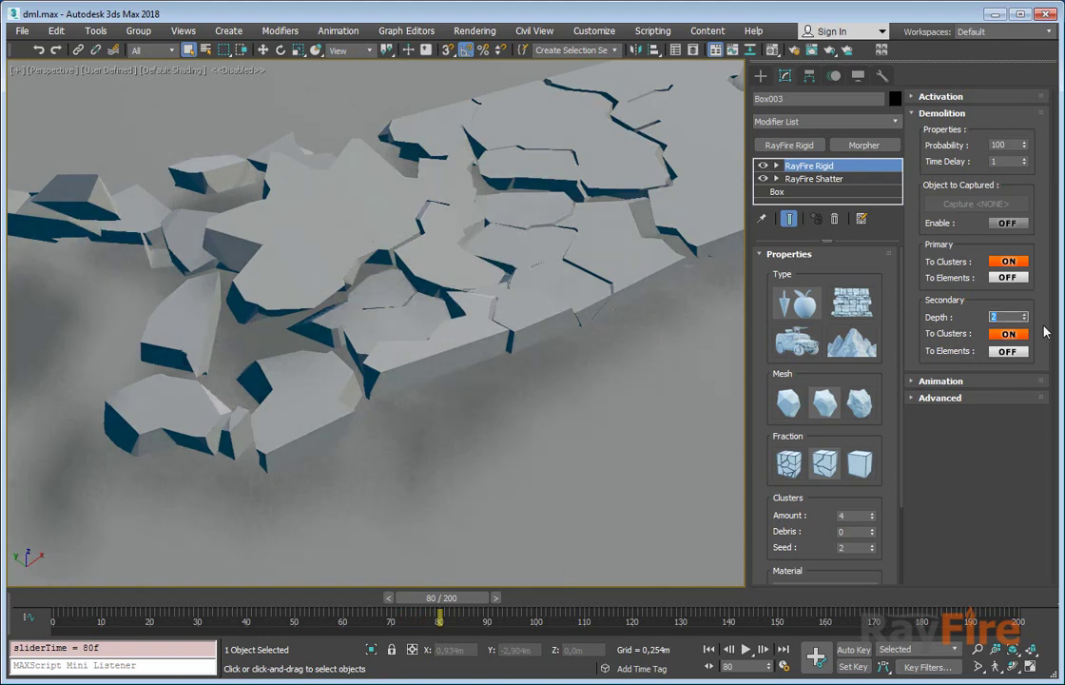
left_click_drag(1026, 319, 1027, 308)
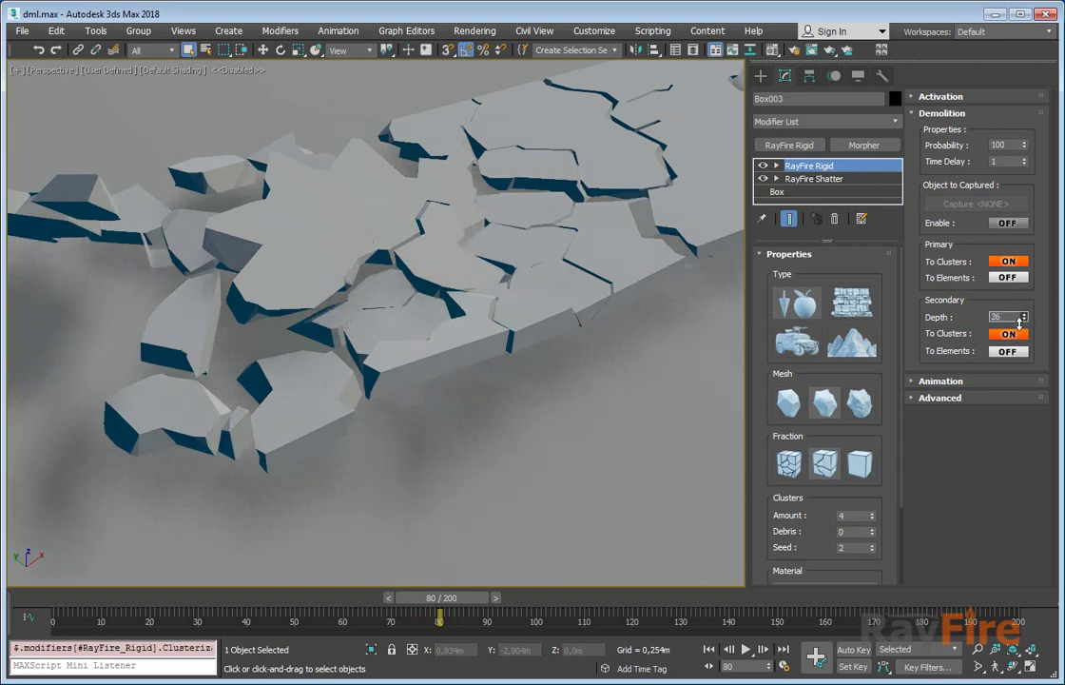
middle_click_drag(603, 242, 461, 325)
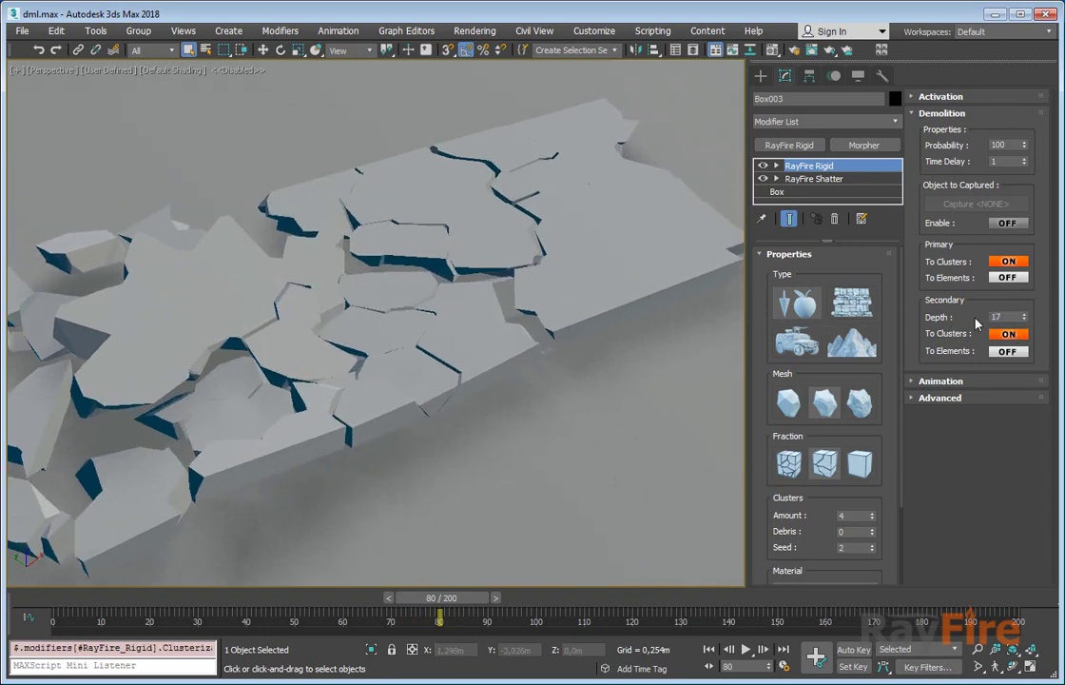
scroll(441, 279, "down", 5)
middle_click_drag(440, 279, 346, 318, "alt")
scroll(348, 313, "down", 3)
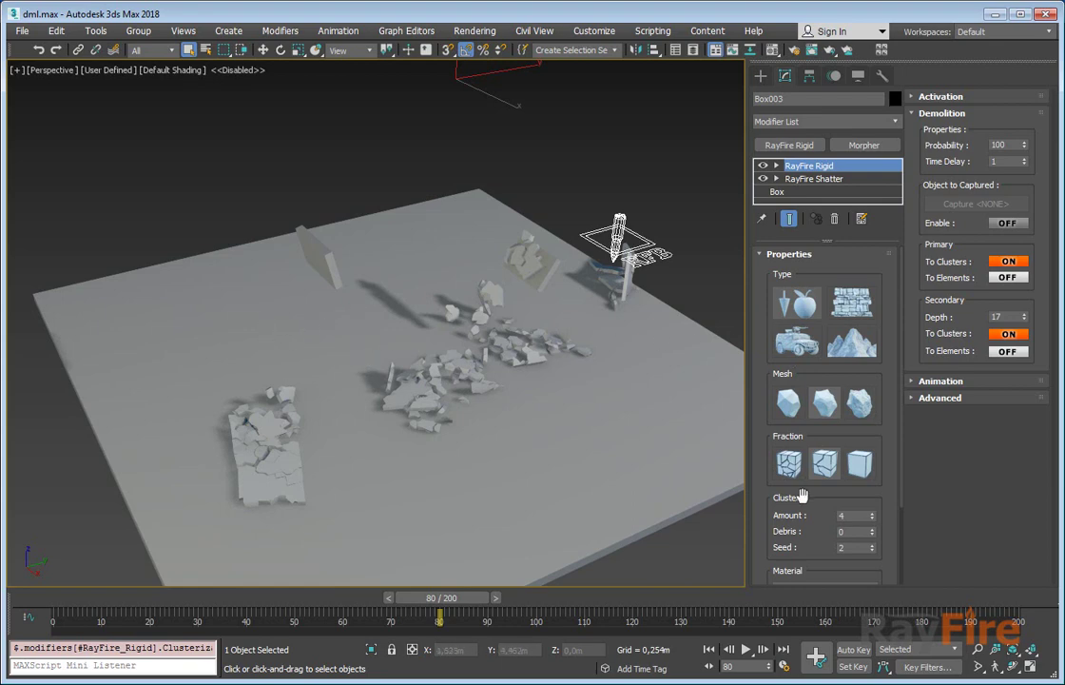
left_click_drag(802, 495, 802, 409)
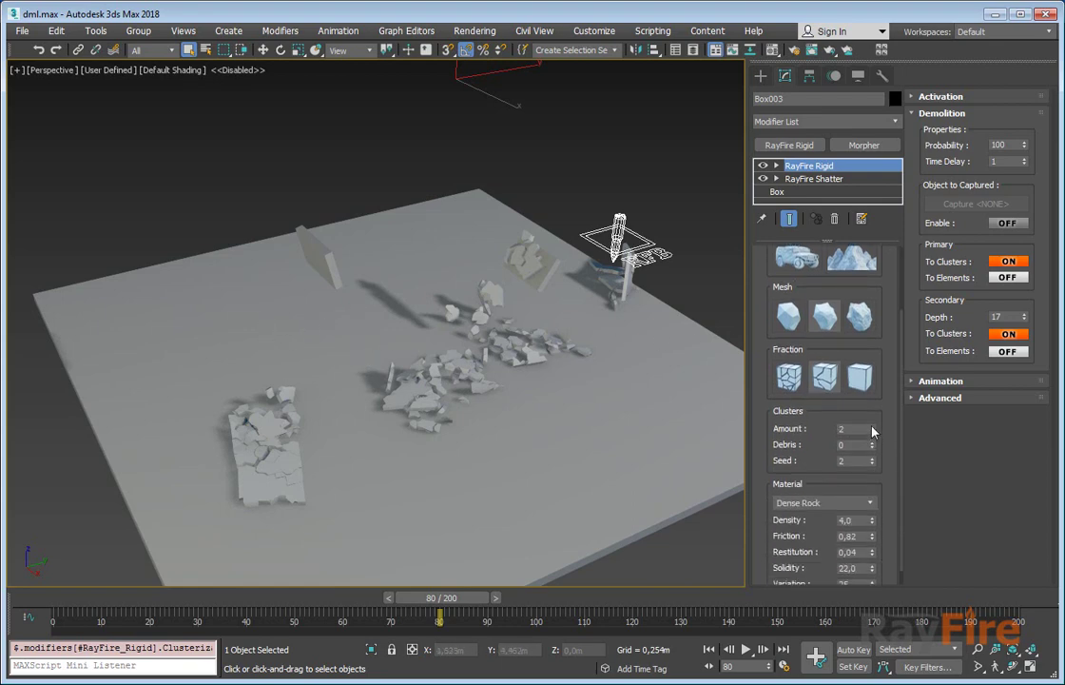
left_click(872, 427)
left_click_drag(768, 330, 727, 267)
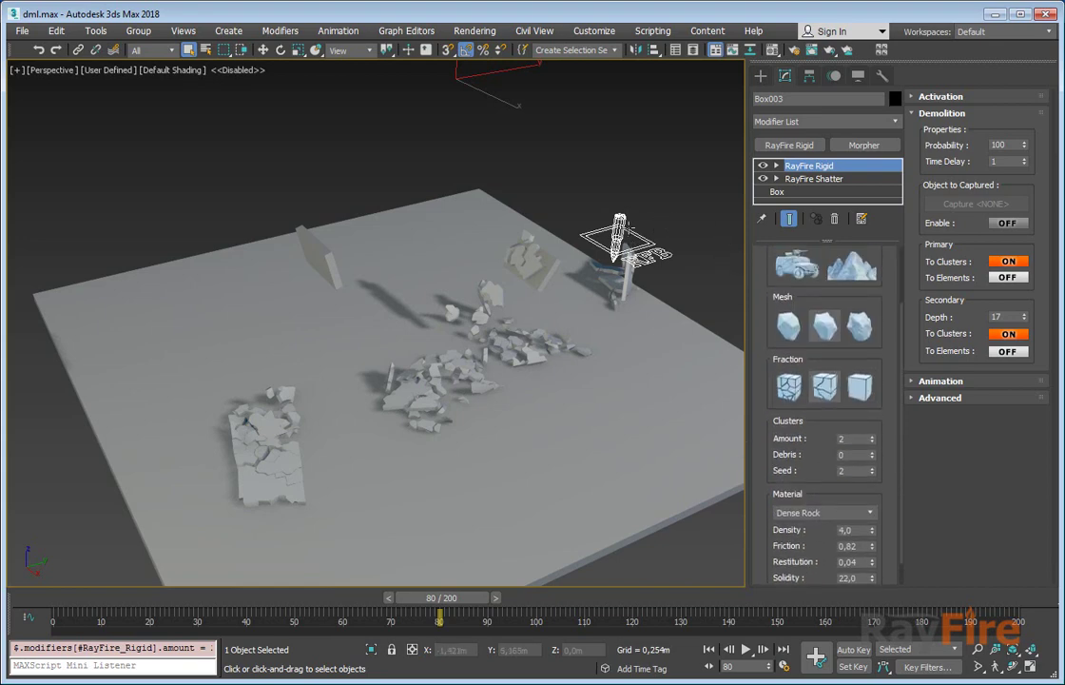
- Select the RF_Bullet helper and run the simulation in a loop to watch the beam fall and break
left_click(626, 226)
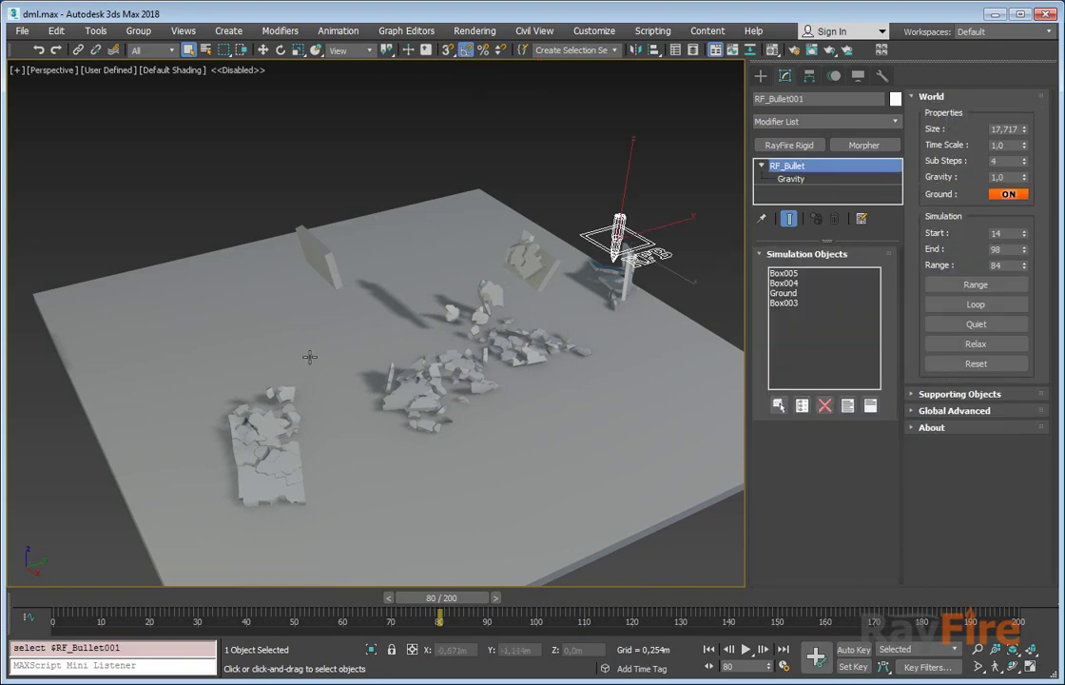
left_click(975, 305)
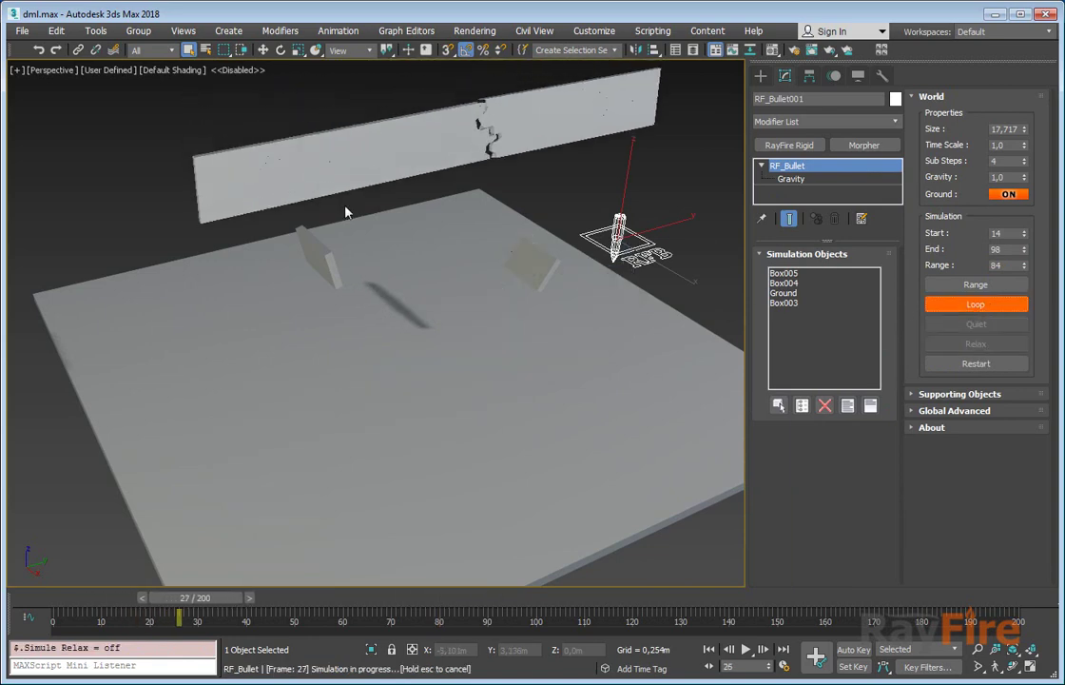
mouse_move(456, 271)
middle_mouse_down()
mouse_move(362, 287)
mouse_move(467, 333)
mouse_move(397, 237)
mouse_move(458, 289)
middle_mouse_up()
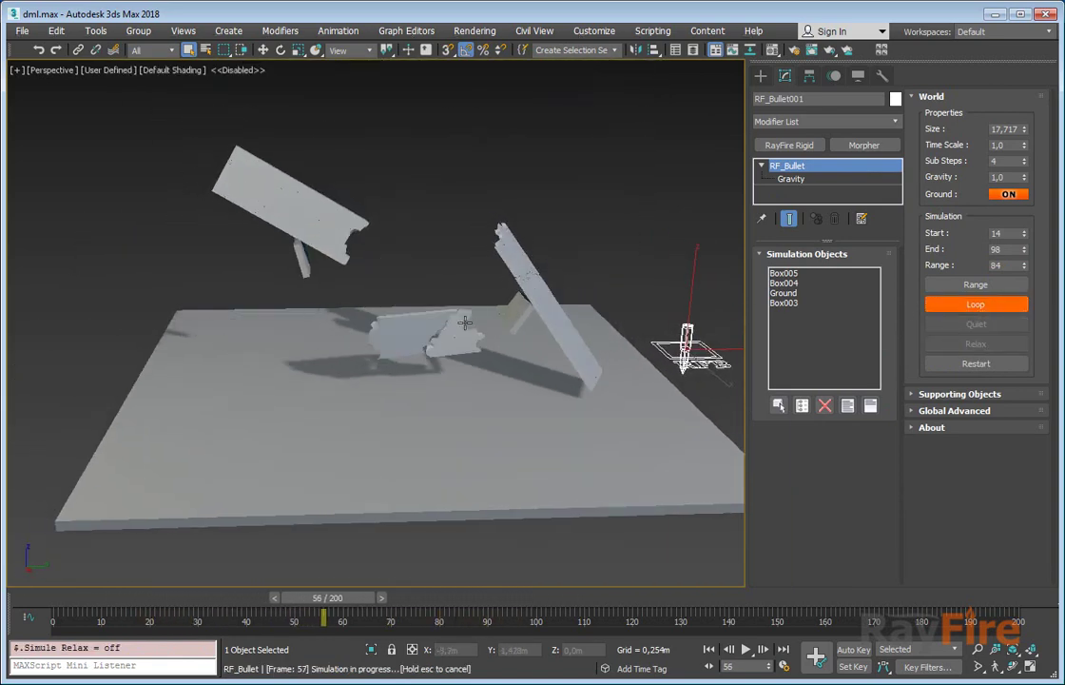
scroll(454, 332, "up", 3)
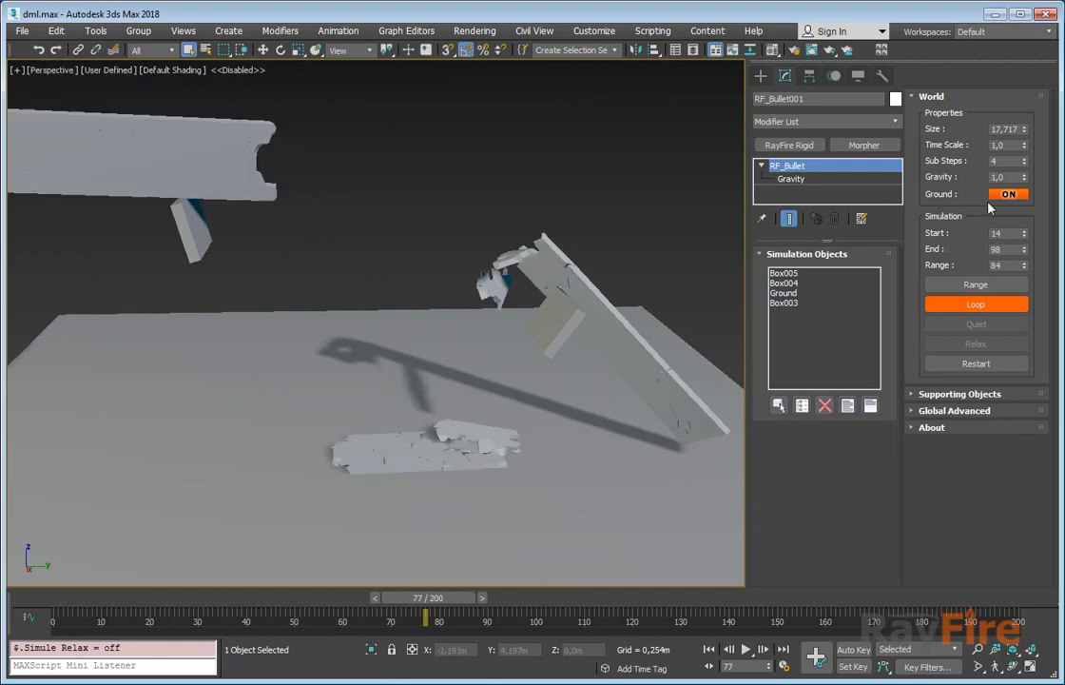
- Select the beam and set its demolition time delay to 0
left_click(639, 366)
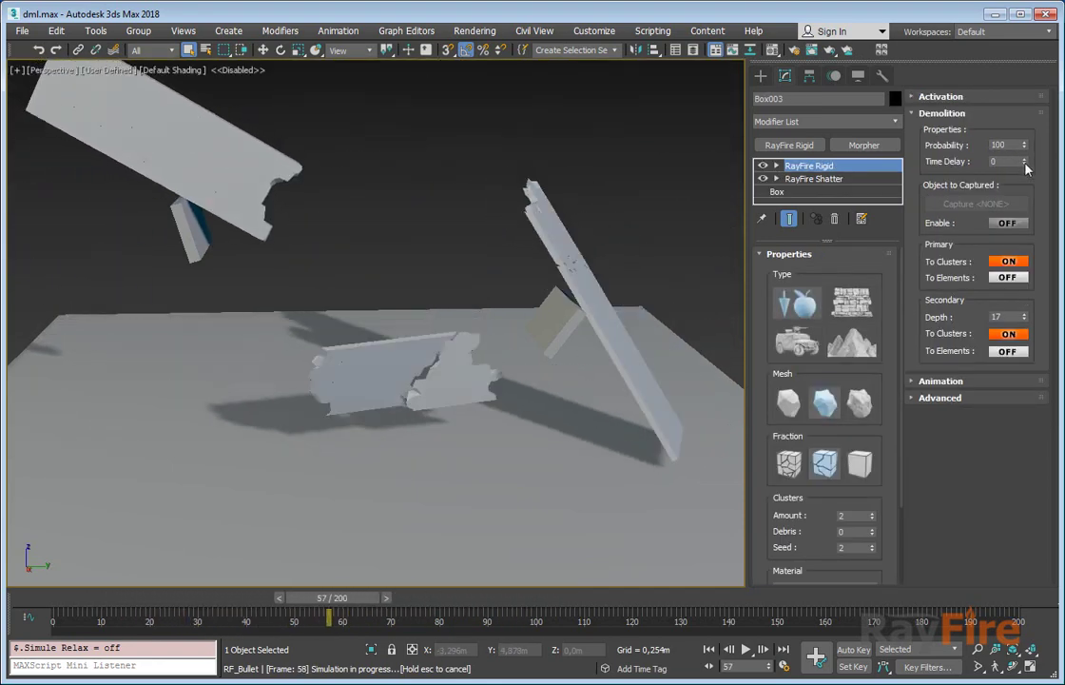
left_click(1022, 165)
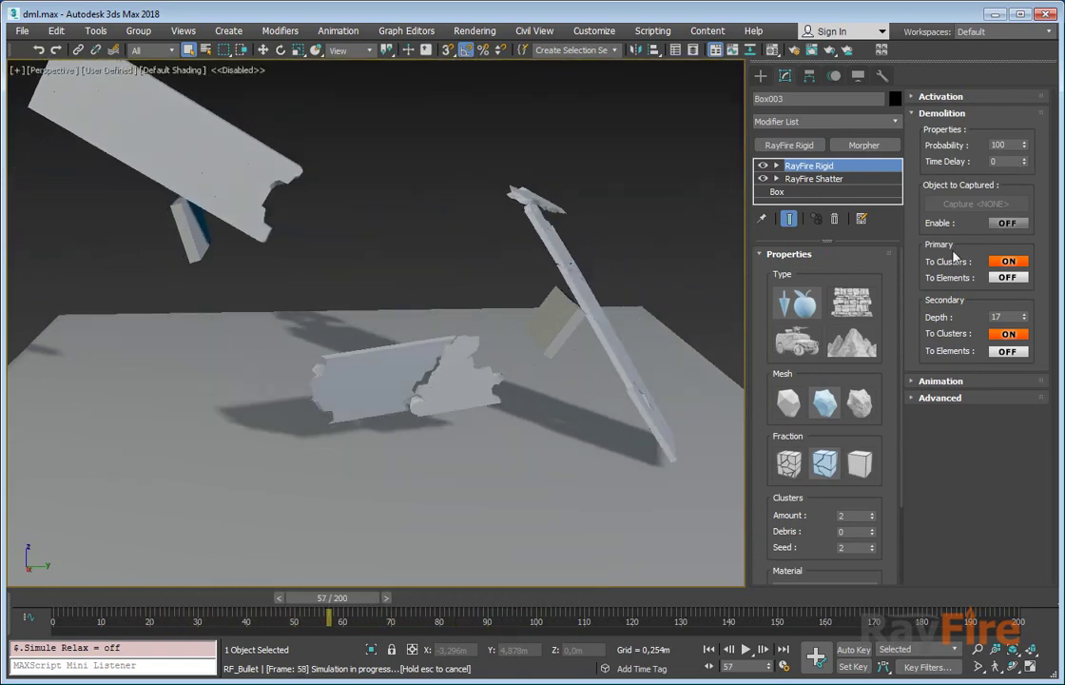
- Select the RF_Bullet helper, set the simulation end to frame 156 and simulate the frame range
middle_click_drag(540, 320, 423, 293)
left_click(672, 368)
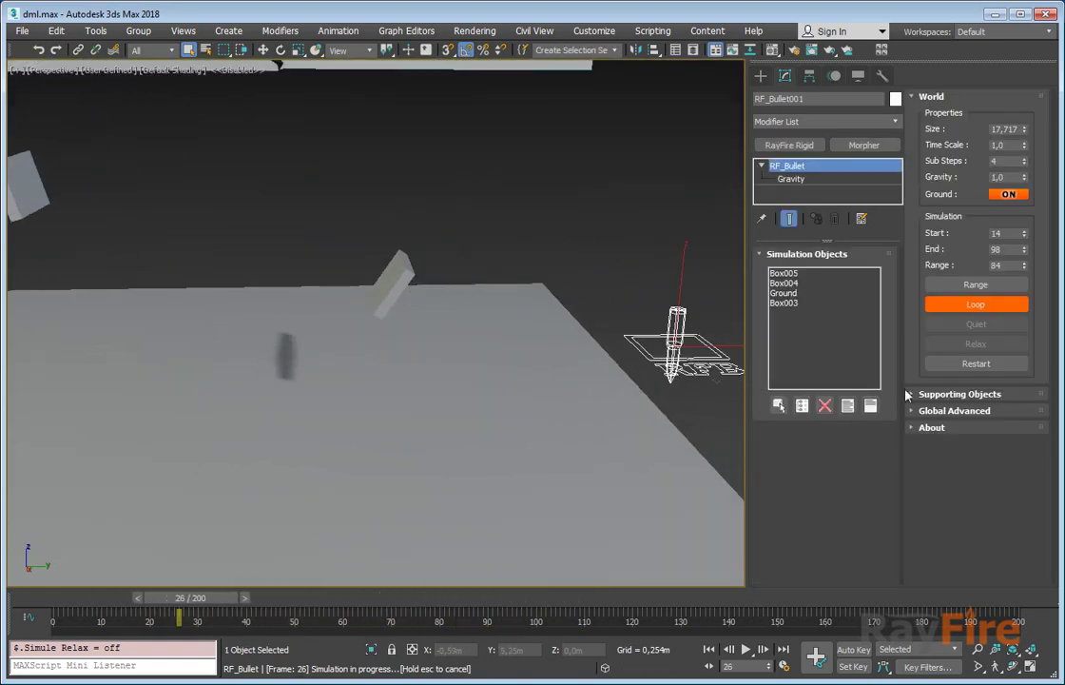
left_click_drag(1023, 250, 1029, 203)
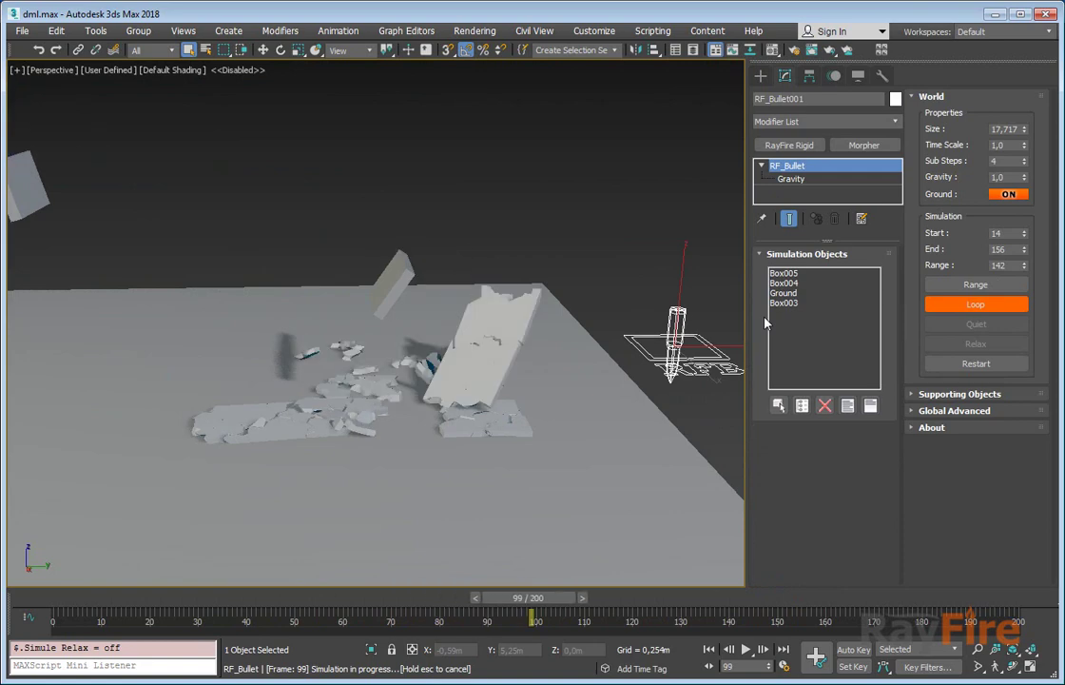
left_click(965, 284)
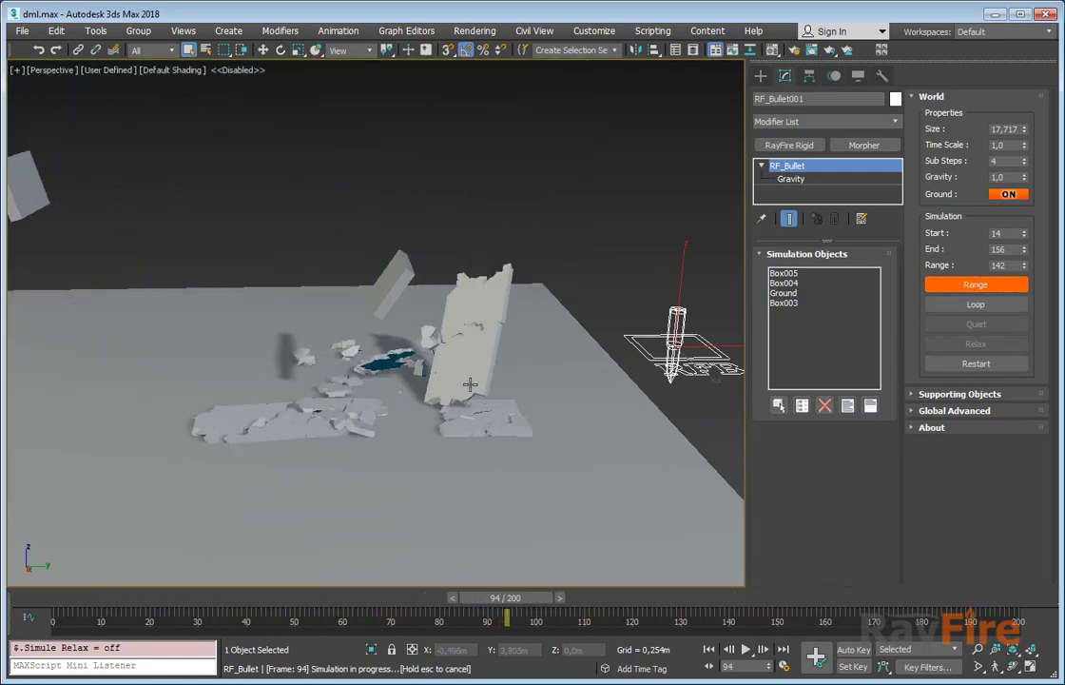
scroll(471, 380, "up", 3)
middle_click_drag(385, 371, 469, 451)
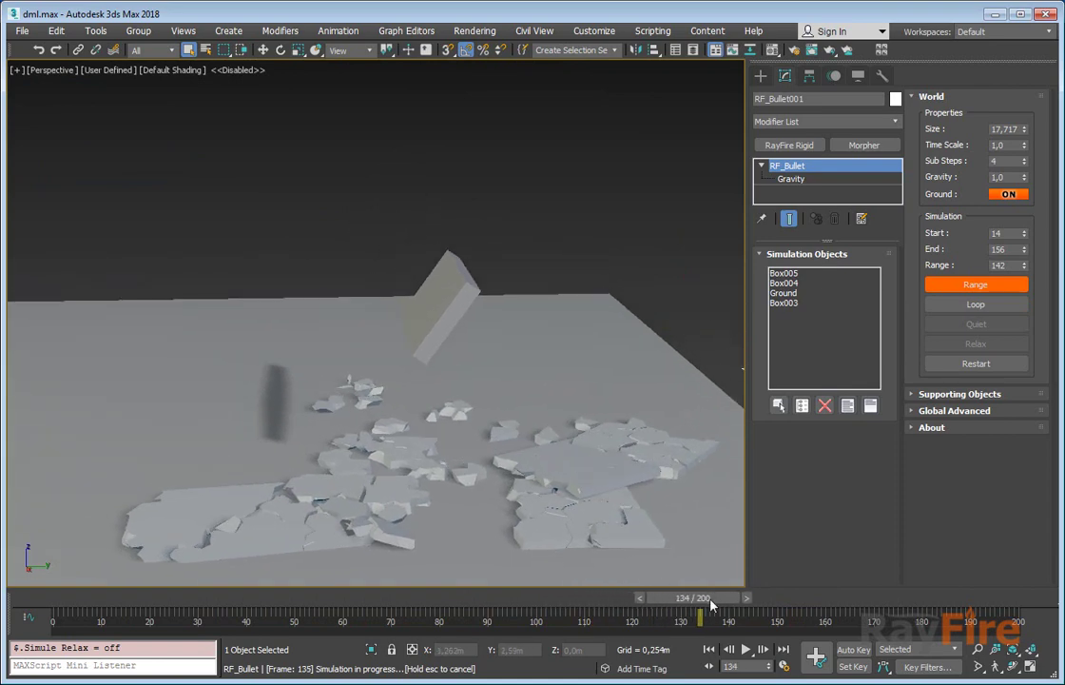
- Select the beam and go through frames 27 and 36 to examine where it splits into two clusters
left_click_drag(785, 622, 233, 346)
middle_click_drag(264, 152, 366, 313)
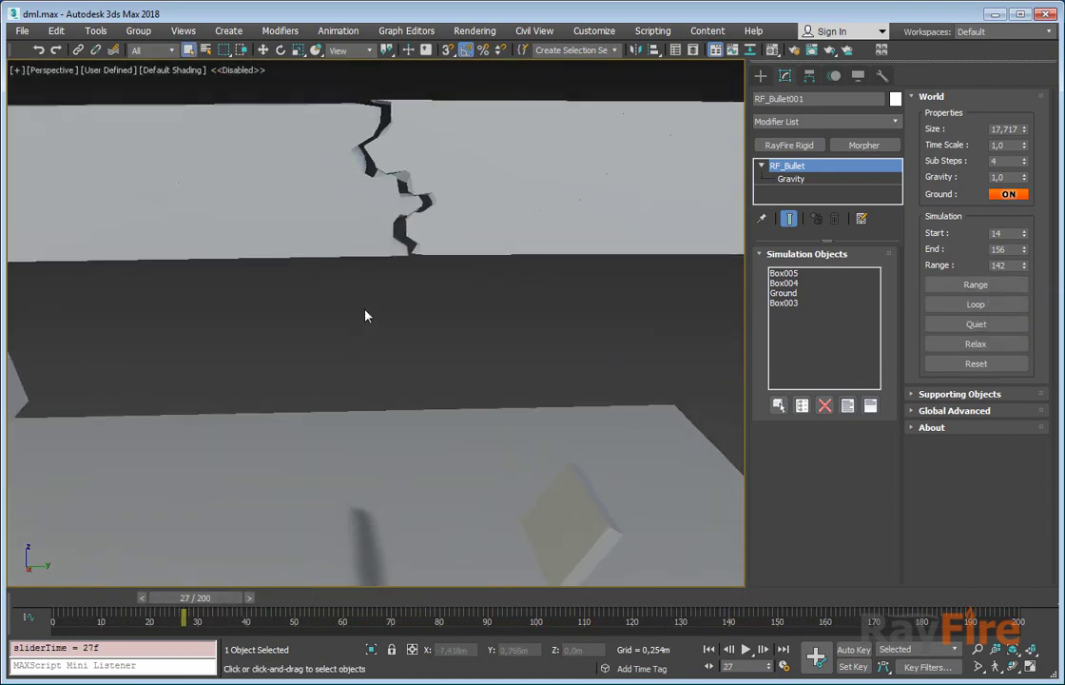
scroll(374, 169, "down", 3)
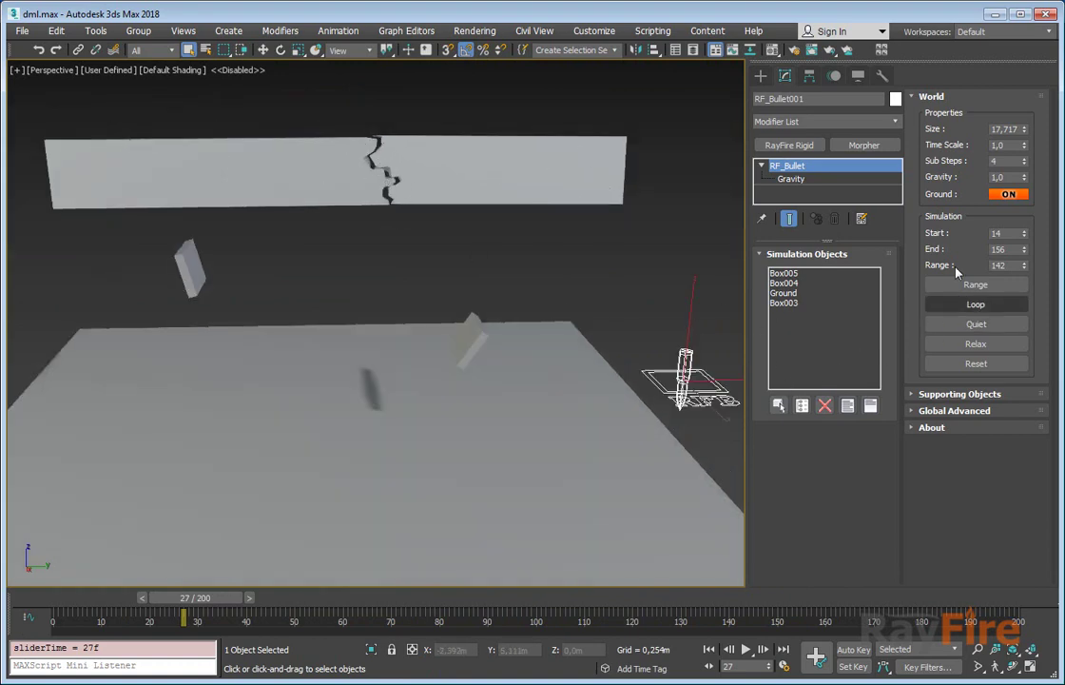
left_click(545, 162)
middle_click_drag(628, 196, 642, 248)
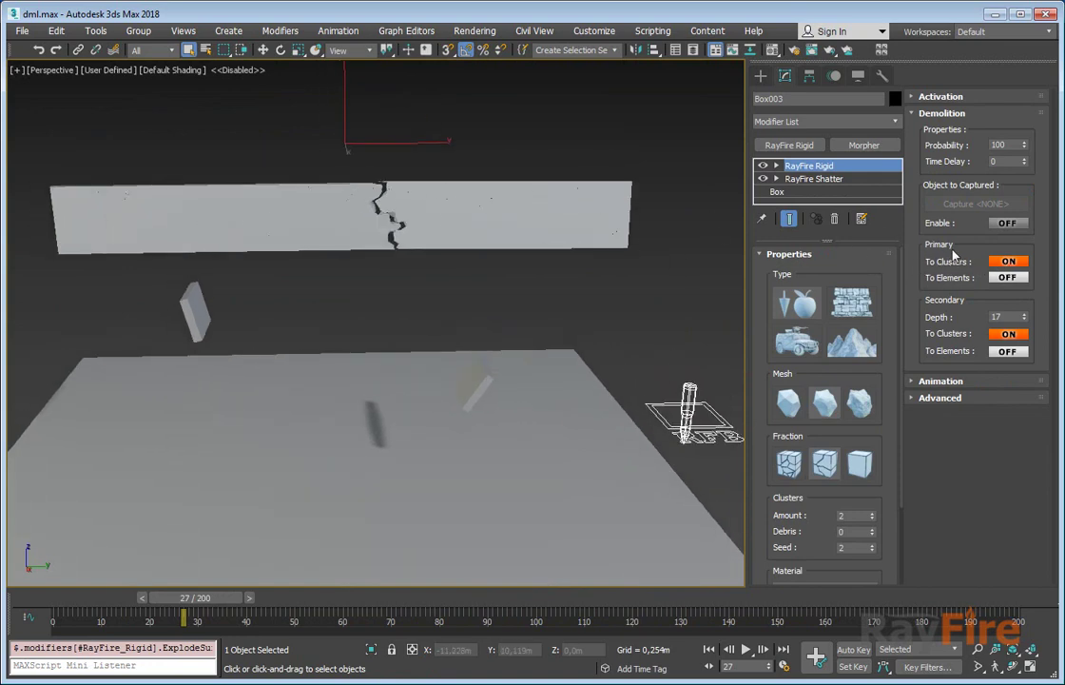
left_click_drag(194, 600, 237, 599)
scroll(313, 299, "up", 5)
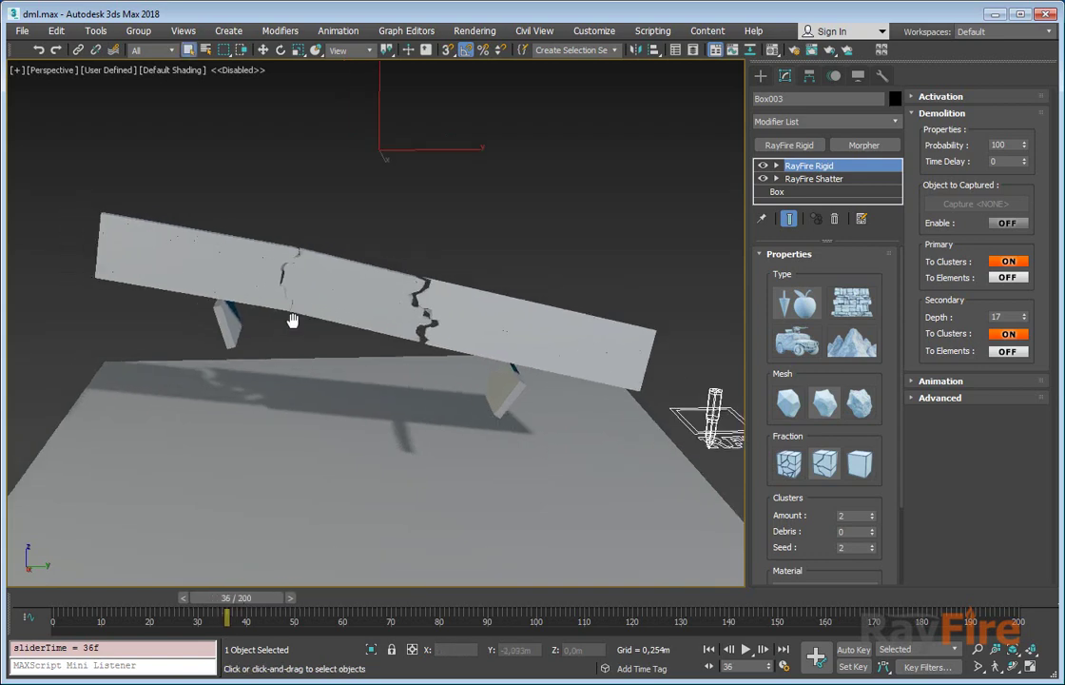
scroll(381, 287, "down", 3)
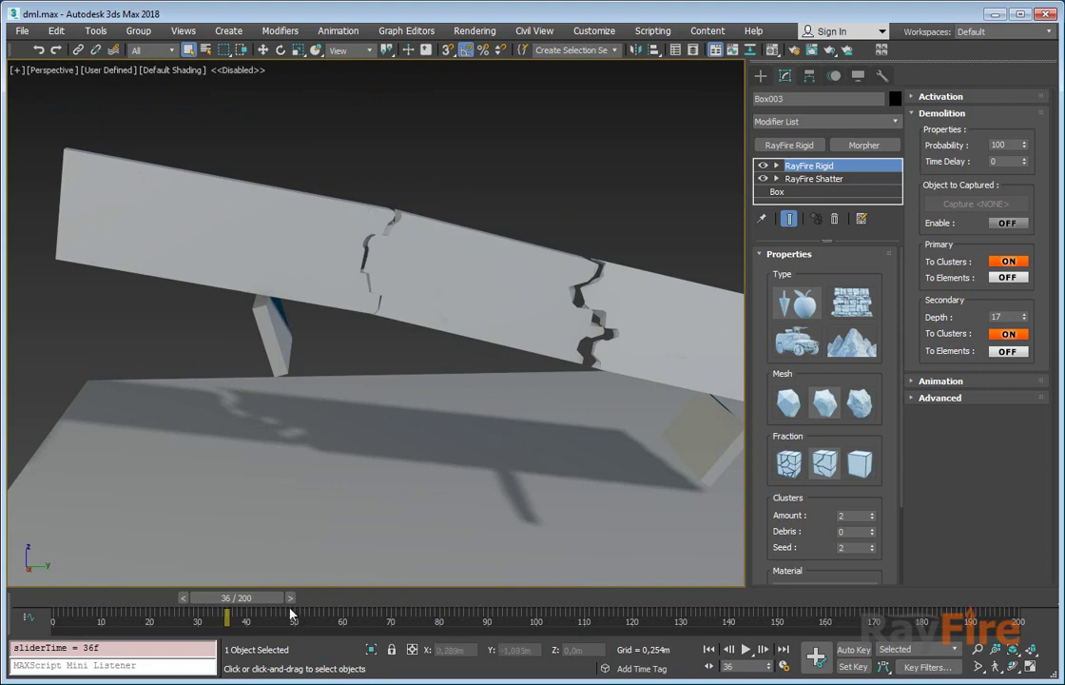
- Advance to frames 64 and 84 and examine how the fallen middle piece breaks down on the ground
left_click_drag(249, 600, 393, 599)
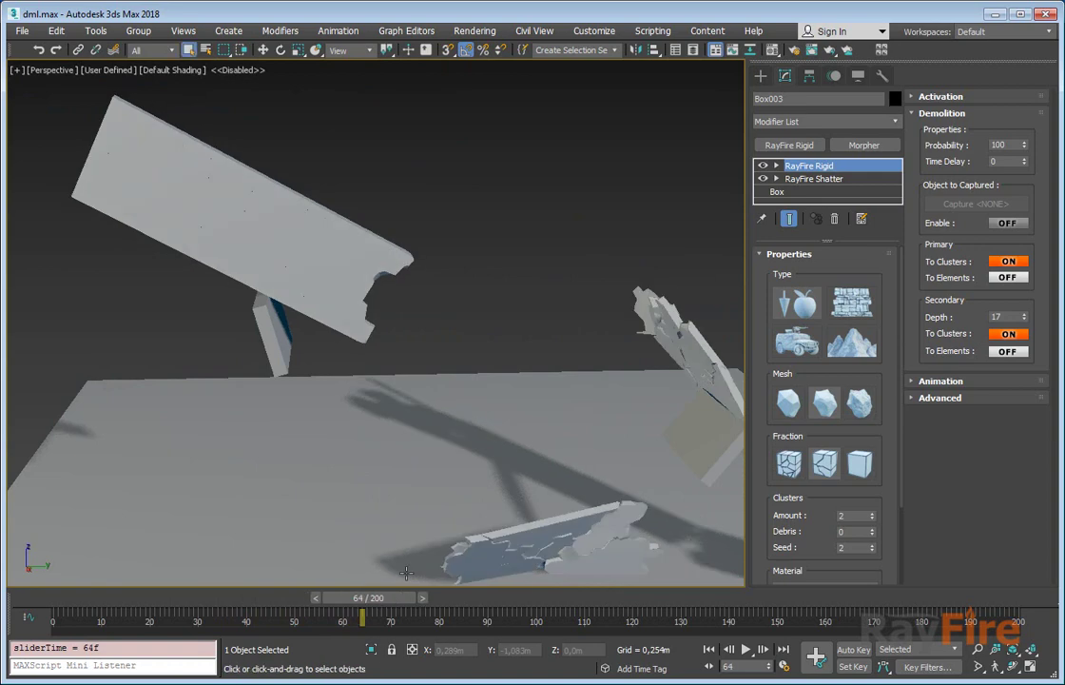
middle_click_drag(428, 356, 322, 125)
scroll(382, 271, "up", 3)
middle_click_drag(388, 307, 412, 351, "alt")
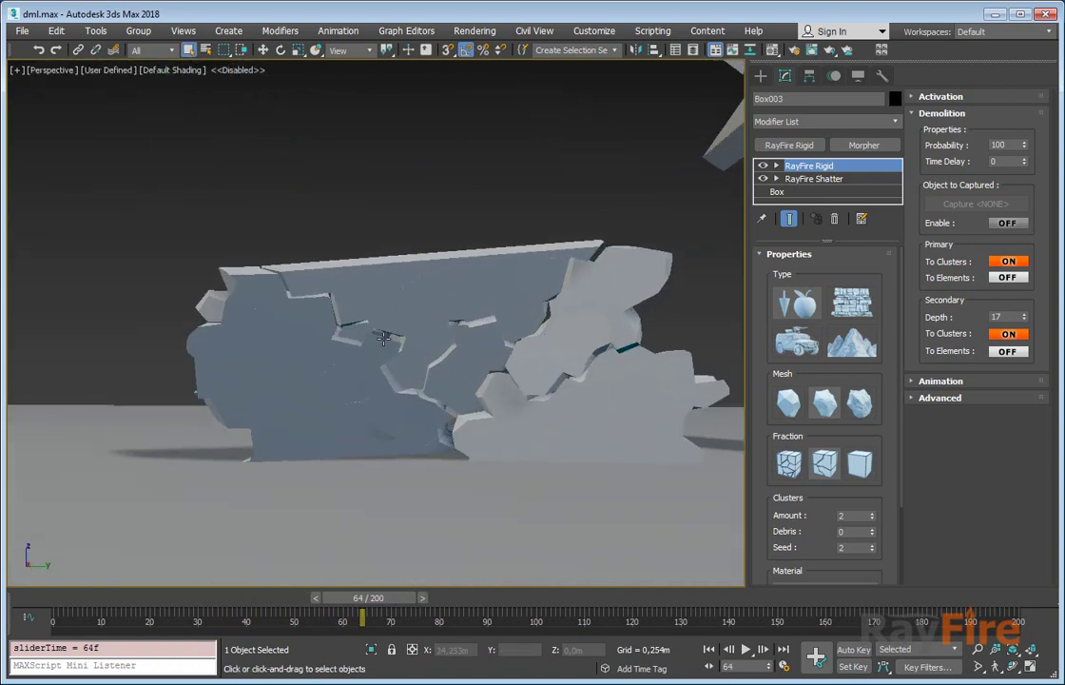
left_click_drag(365, 599, 458, 600)
middle_click_drag(557, 399, 408, 404, "alt")
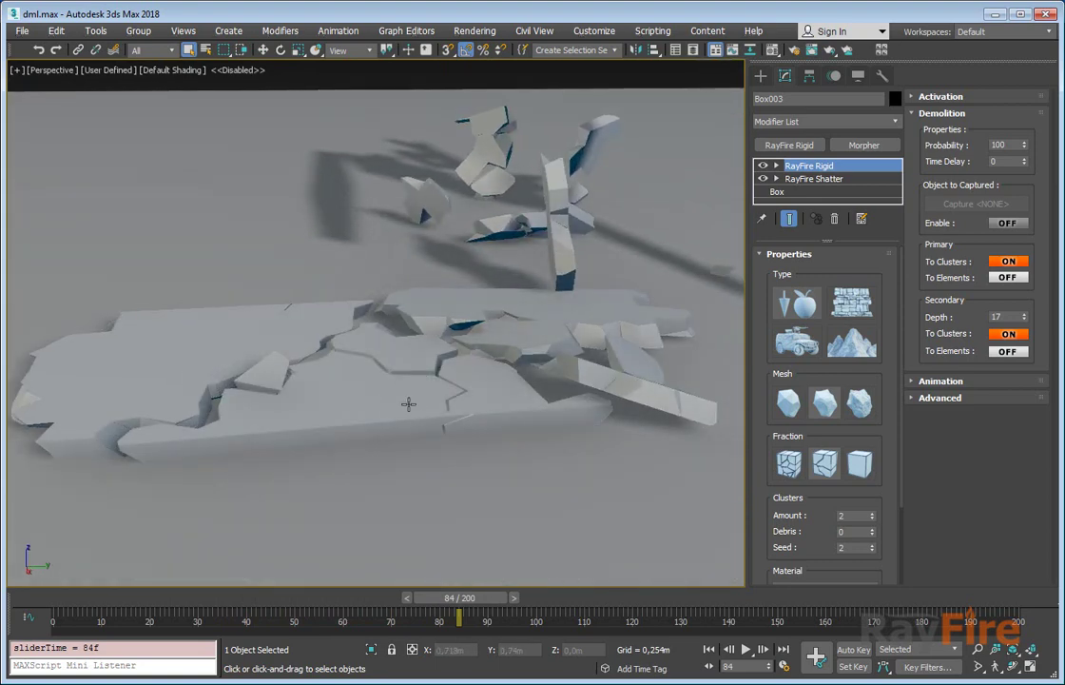
scroll(467, 399, "down", 3)
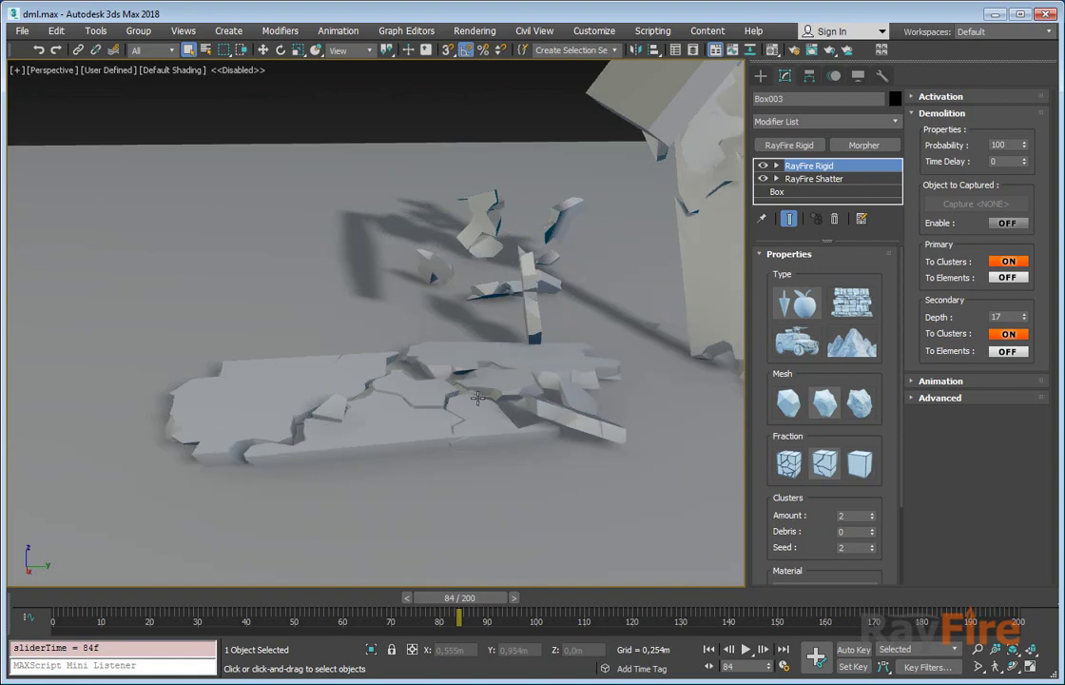
- Turn off the beam's secondary and primary demolition to clusters and set its fraction type to the solid, unfractured object
left_click(1006, 335)
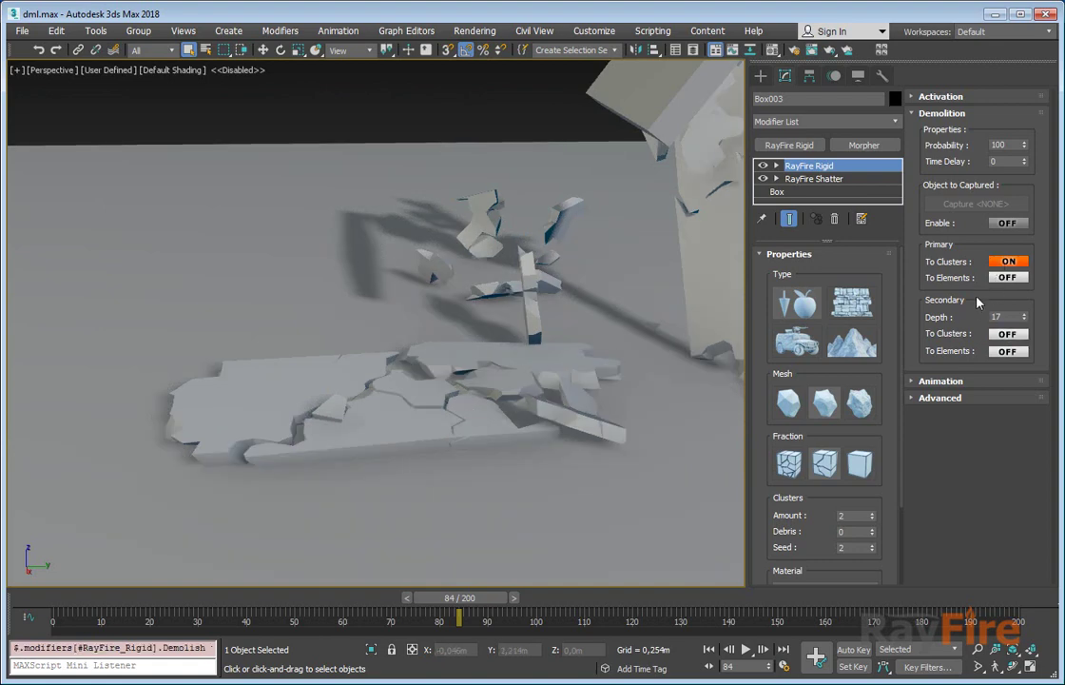
left_click(1003, 261)
left_click(860, 468)
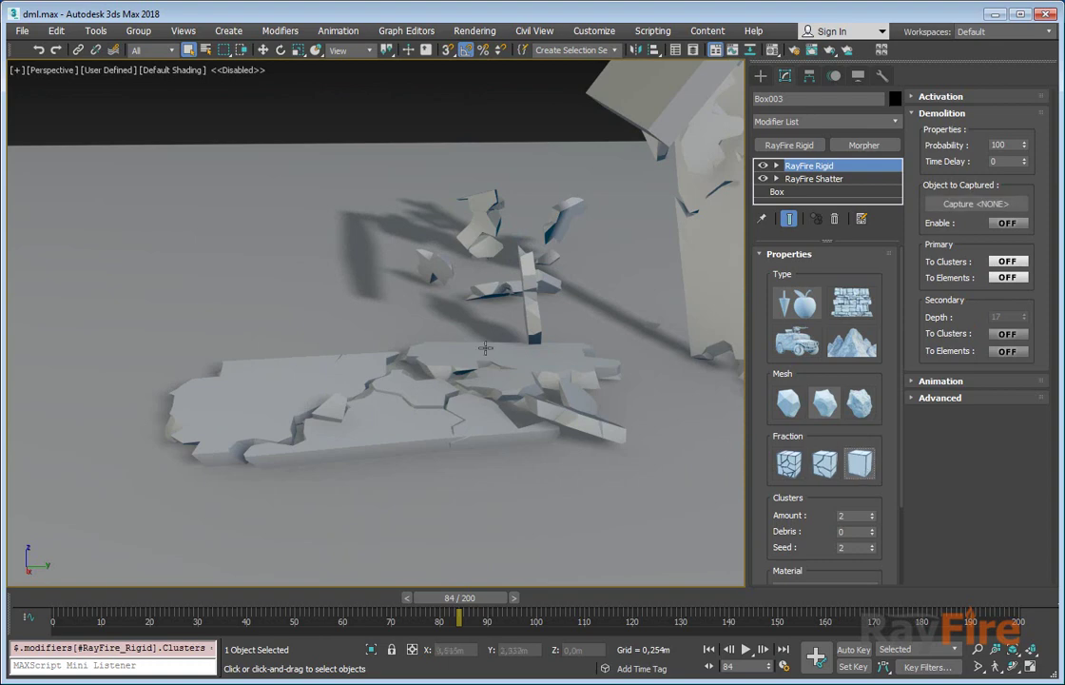
- Select the RF_Bullet helper and reset the simulation so the beam is whole again
scroll(410, 361, "down", 4)
middle_click_drag(645, 297, 721, 337, "alt")
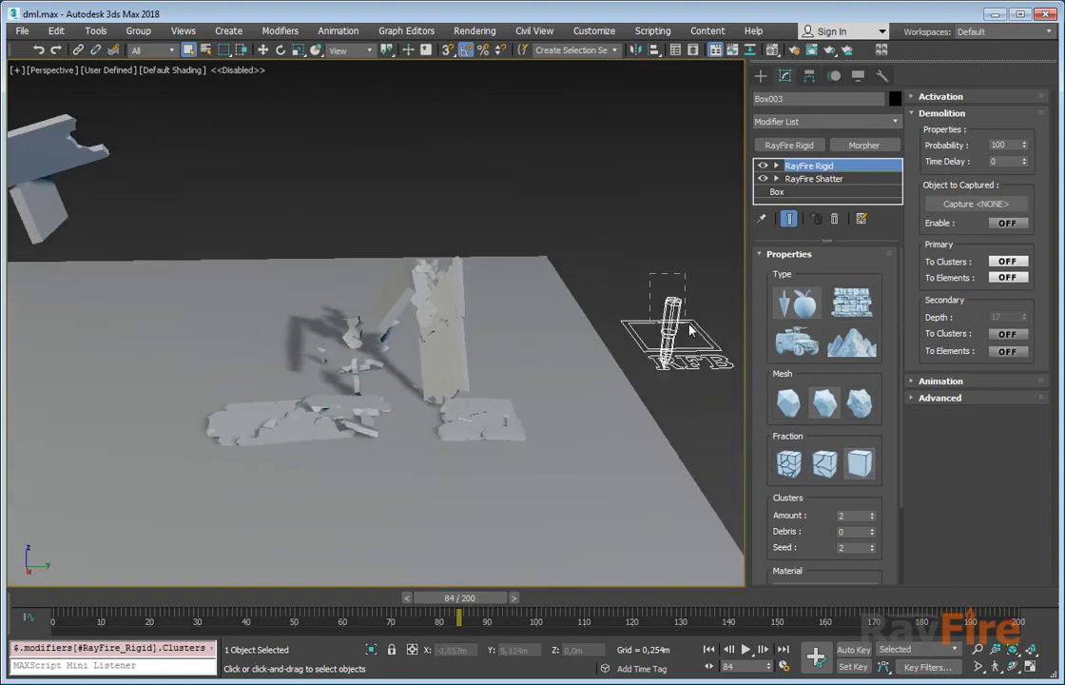
left_click(691, 329)
left_click(963, 363)
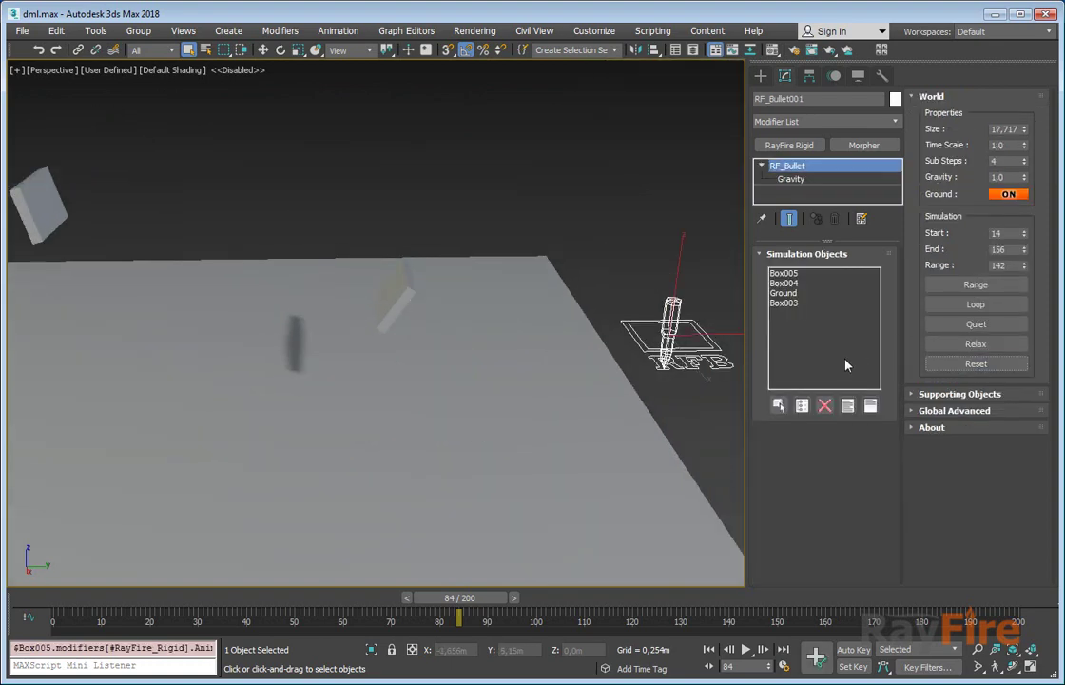
- Check the restored beam, select the RF_Bullet helper and start the simulation in a continuous loop
middle_click_drag(78, 201, 191, 366)
left_click(269, 253)
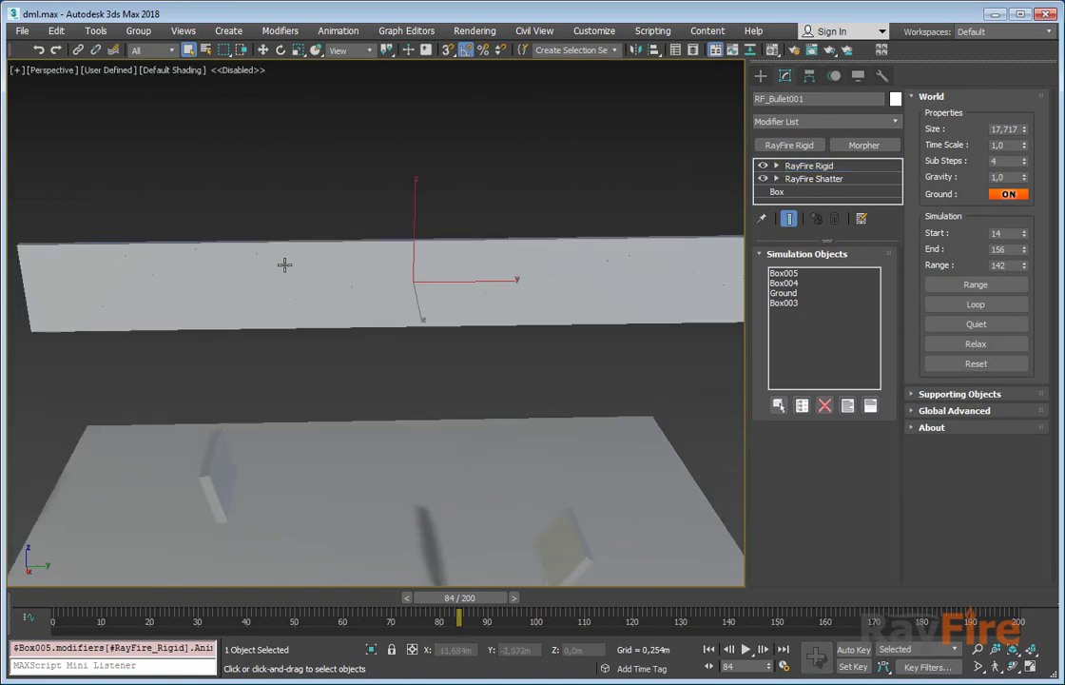
middle_click_drag(640, 399, 745, 426, "alt")
left_click(640, 432)
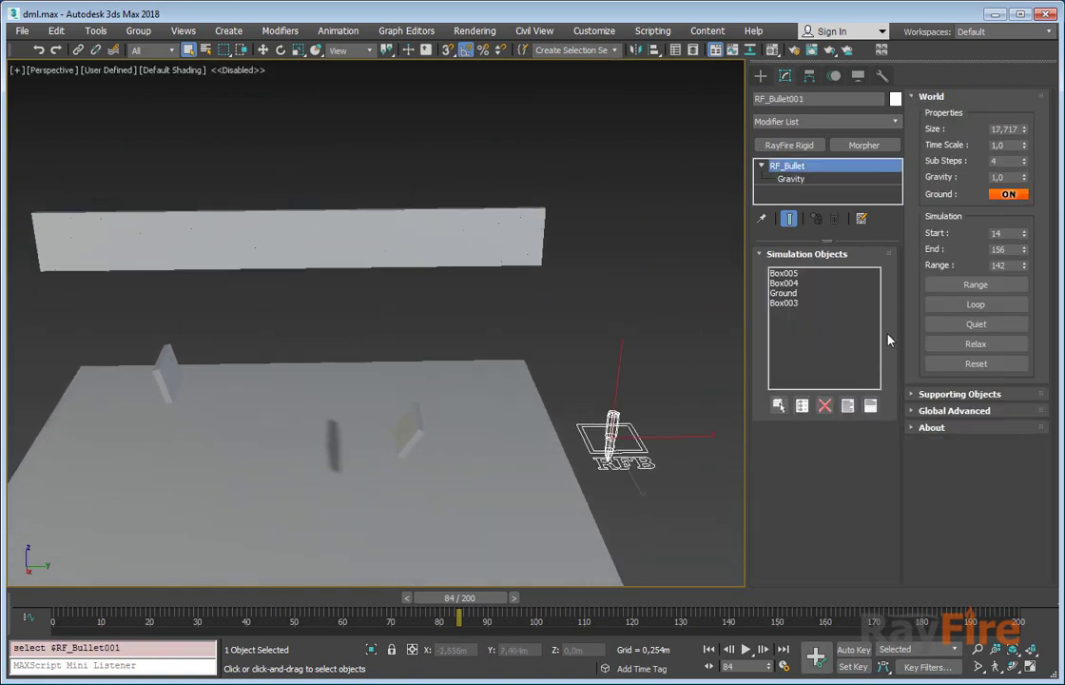
left_click(963, 309)
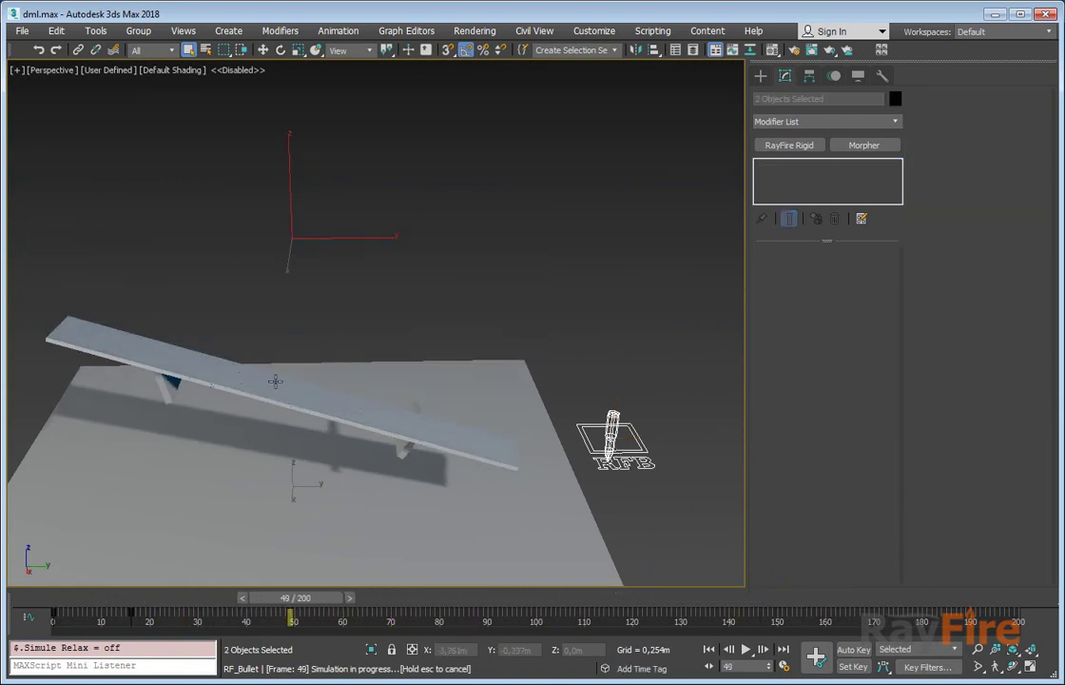
- Select the beam during the looping simulation, enable primary demolition to elements and lower its material solidity to 7.838
middle_click_drag(317, 407, 314, 375)
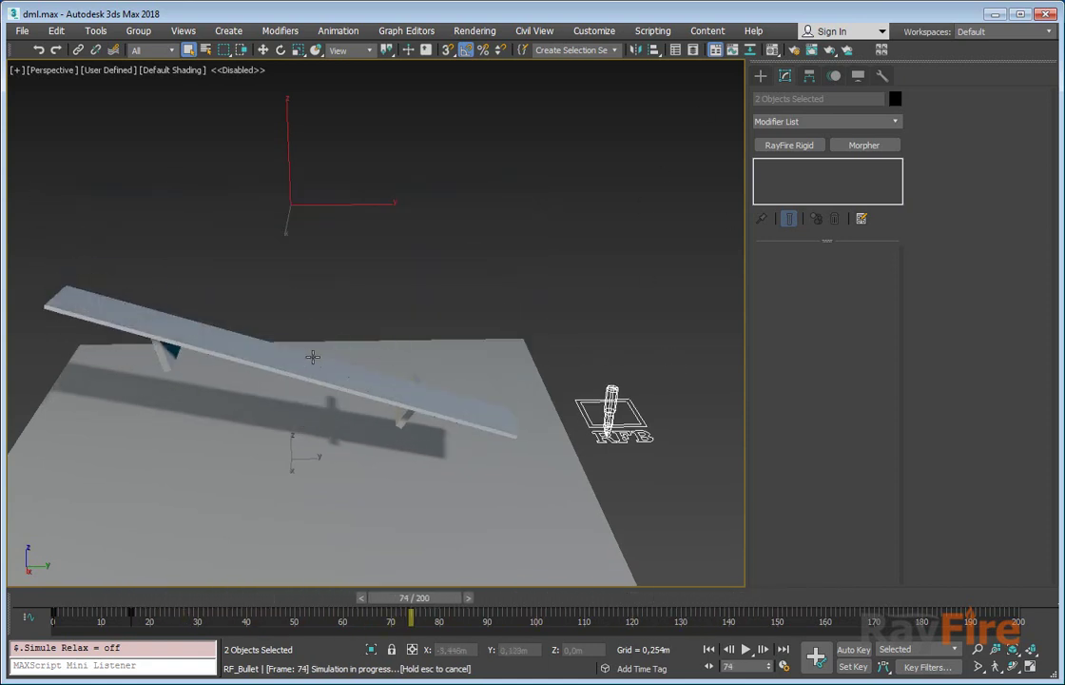
left_click(347, 325)
left_click(338, 371)
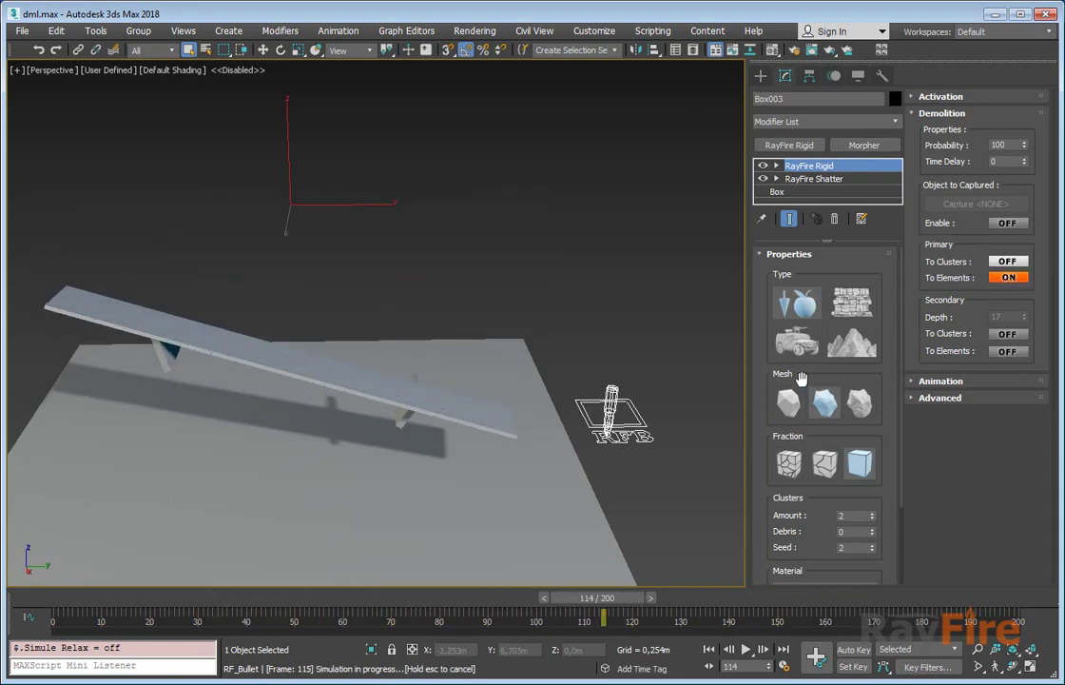
scroll(803, 373, "down", 3)
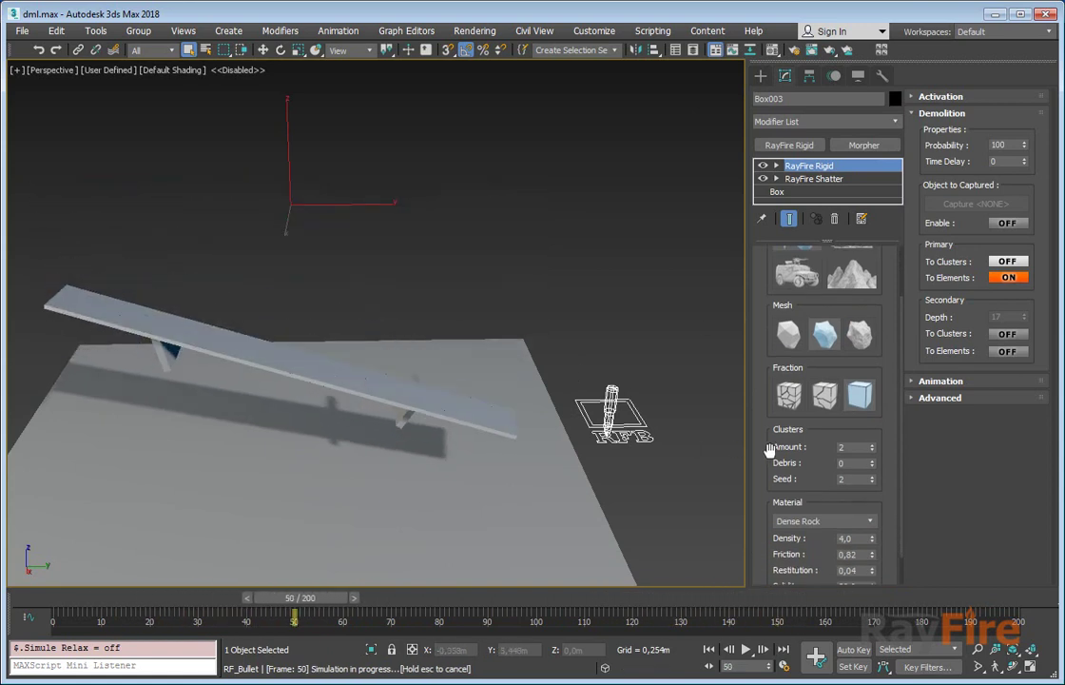
scroll(808, 476, "down", 2)
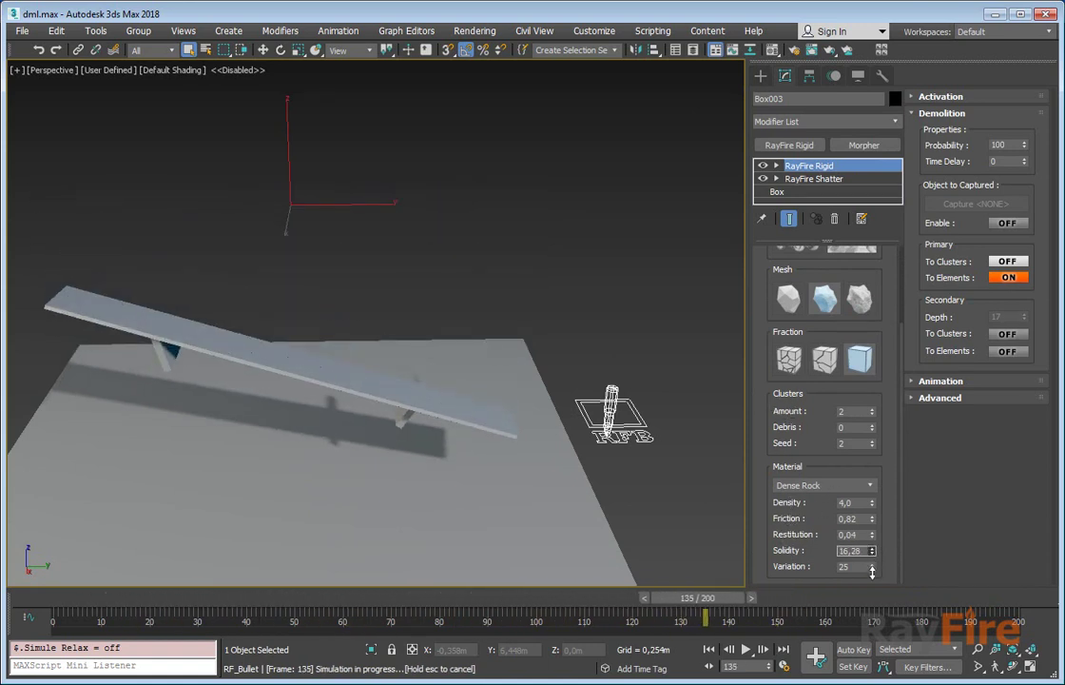
left_click_drag(872, 572, 873, 555)
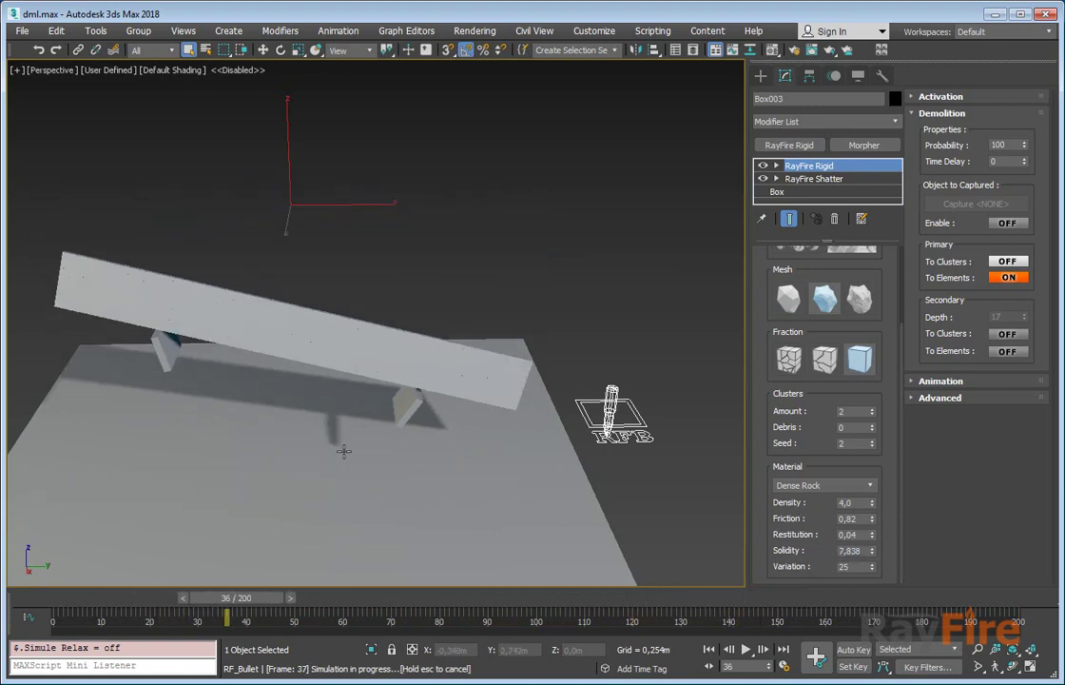
- Switch the beam's primary demolition to clusters and enable secondary demolition to clusters with a depth of 1
middle_click_drag(420, 422, 434, 404)
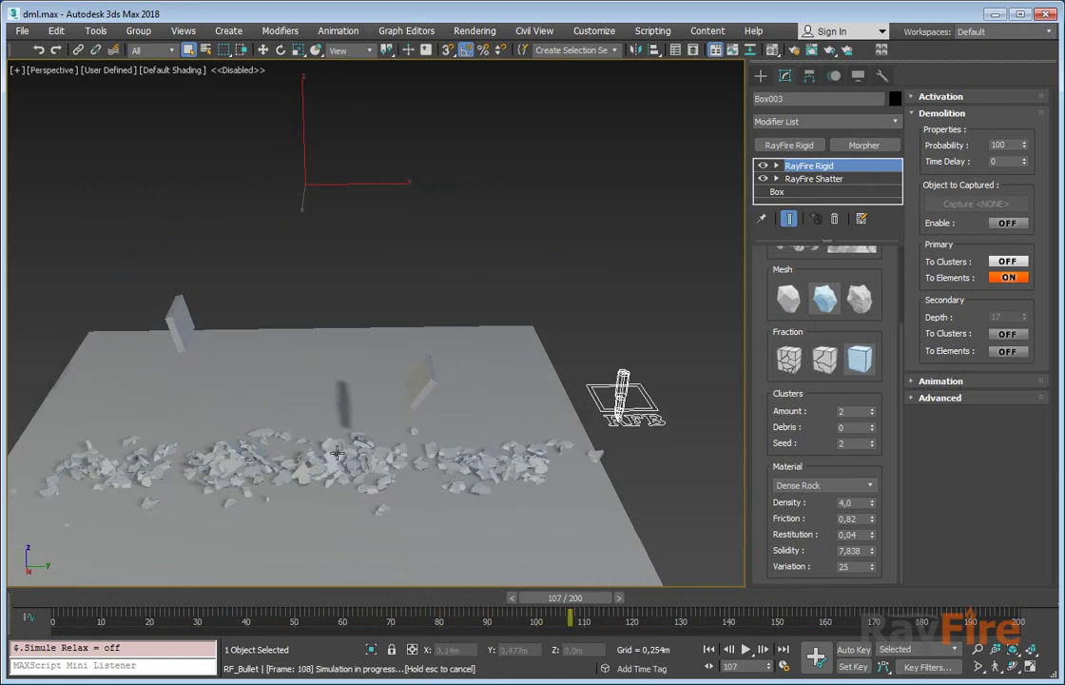
scroll(333, 450, "up", 4)
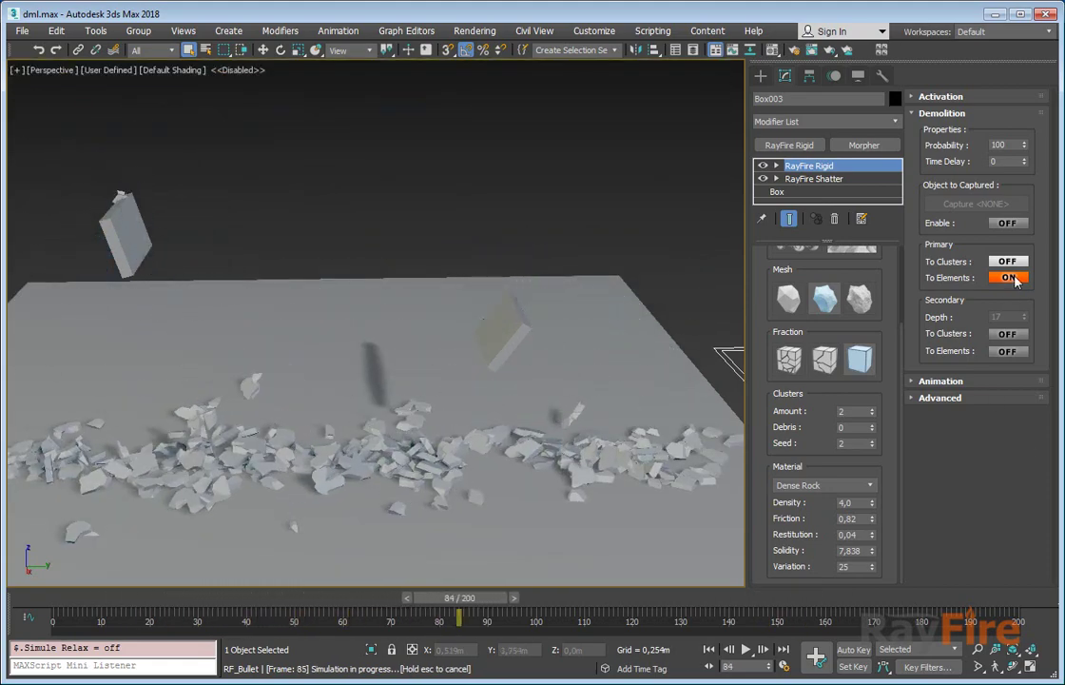
left_click(1007, 262)
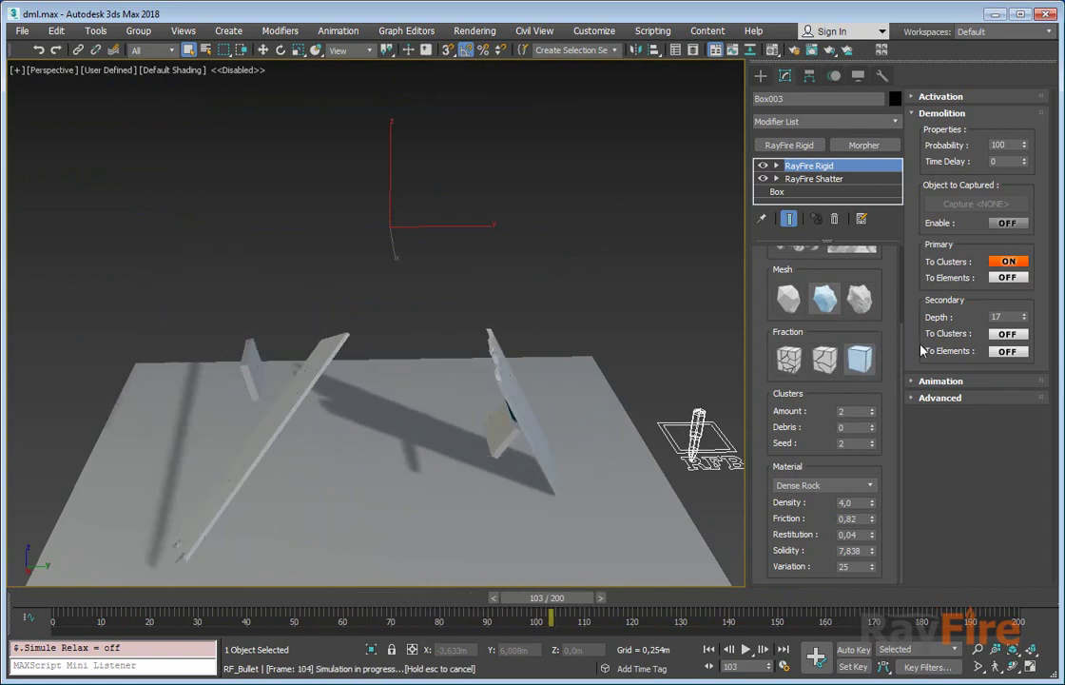
right_click(1024, 318)
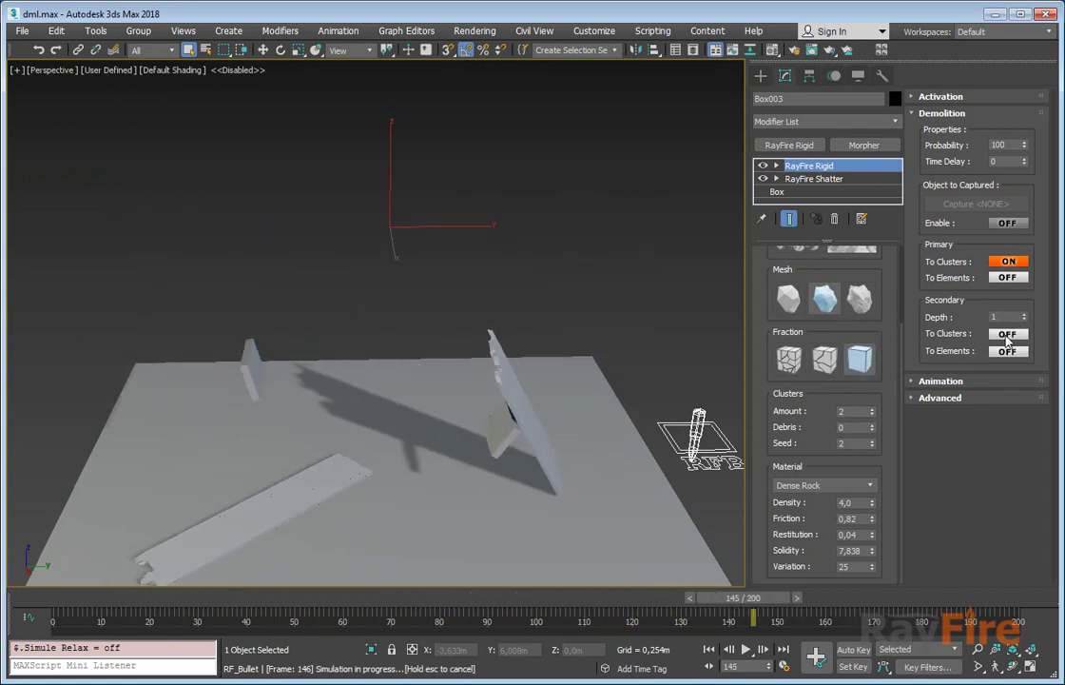
left_click(1010, 336)
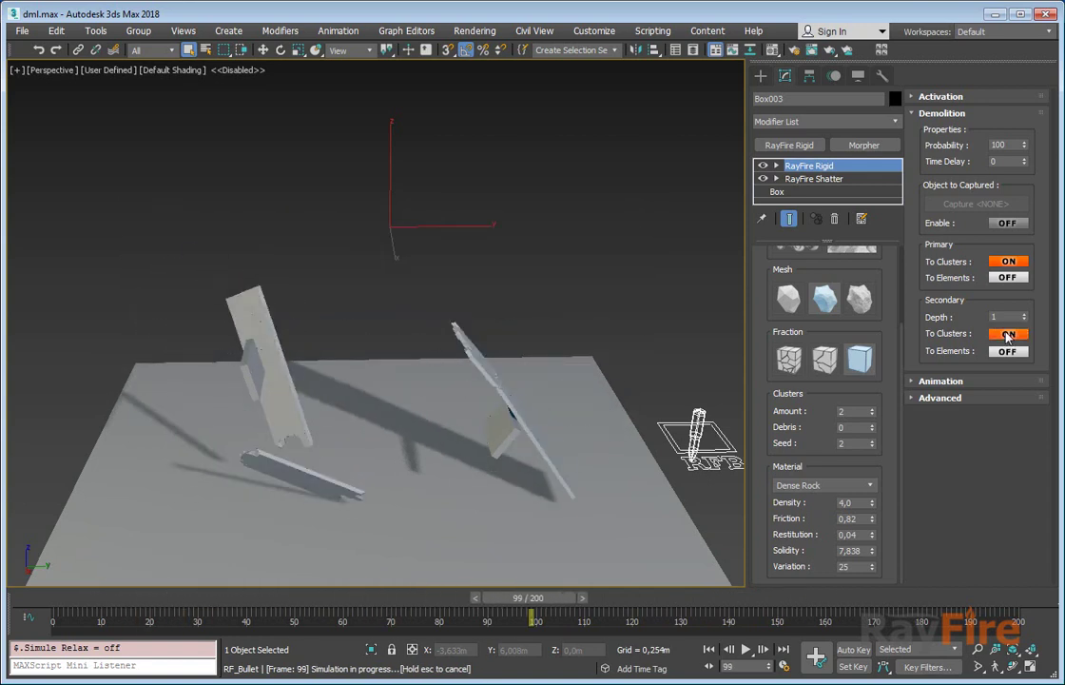
- Examine the broken pieces on the ground, then raise the beam's secondary demolition depth to 6
scroll(335, 397, "up", 5)
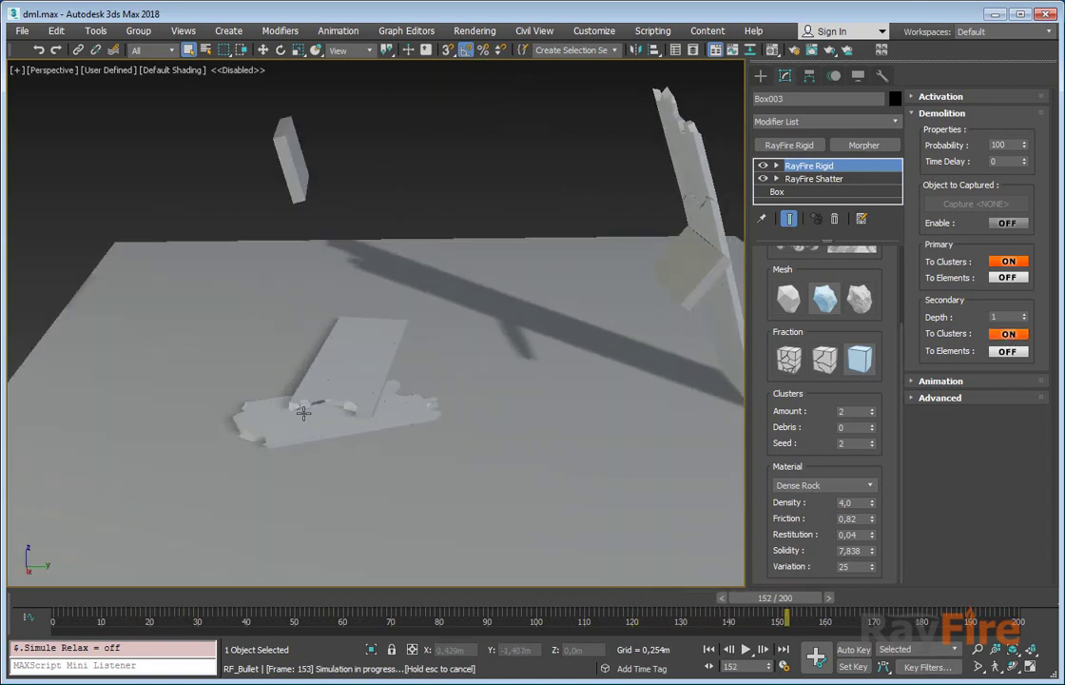
middle_click_drag(364, 271, 369, 400)
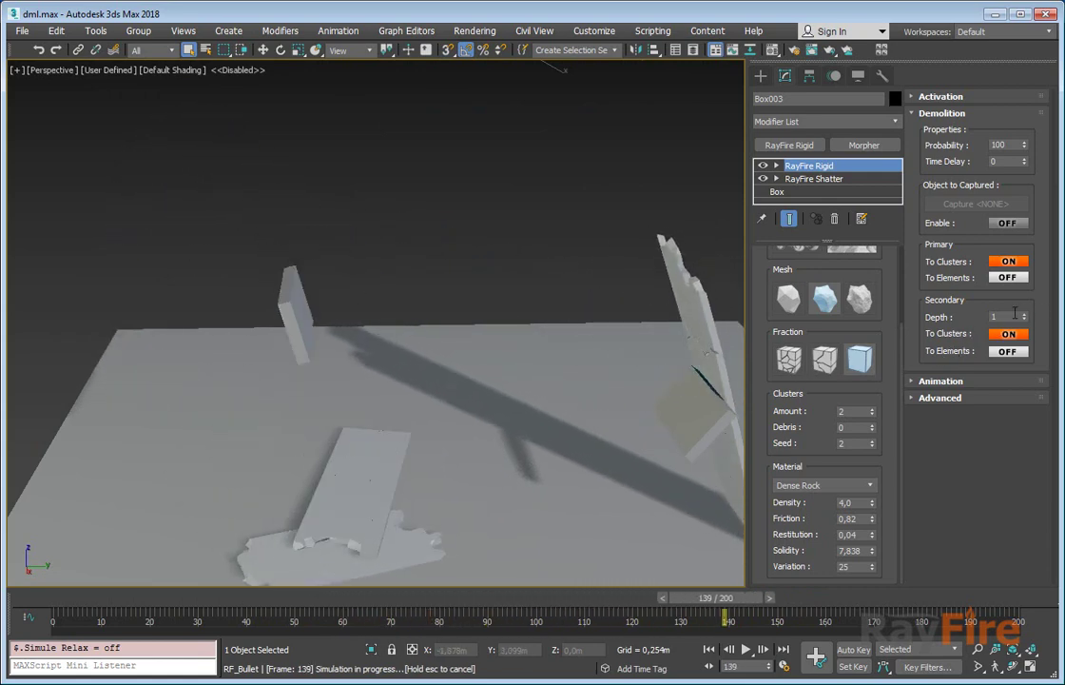
left_click(1024, 314)
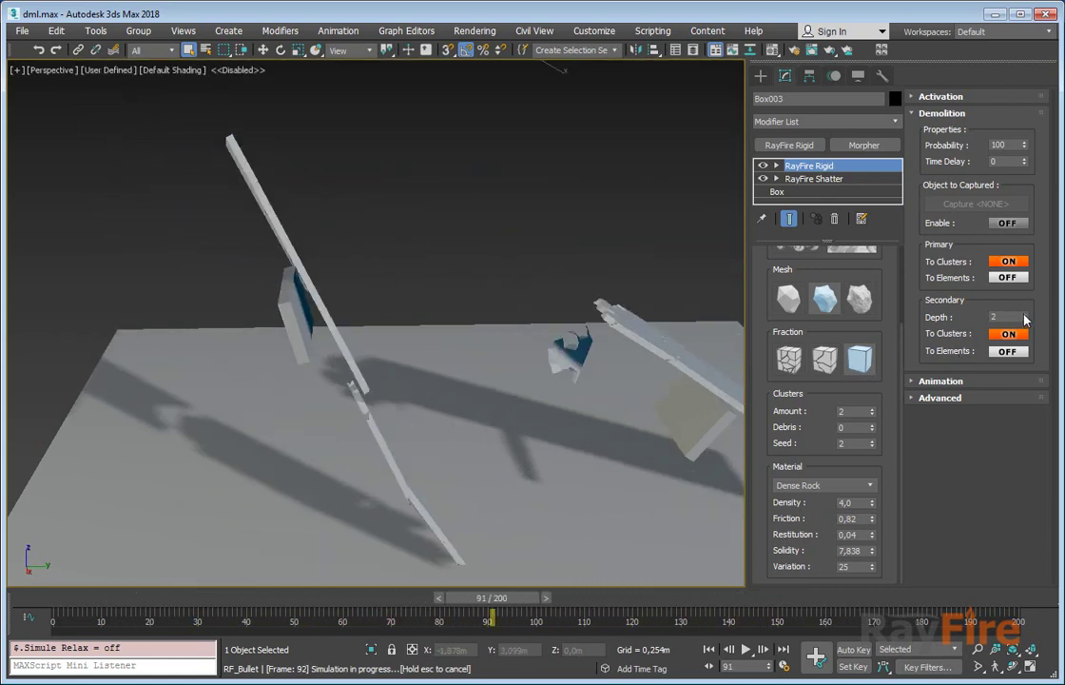
left_click(1024, 314)
left_click(1024, 314)
left_click(1024, 314)
left_click(1023, 314)
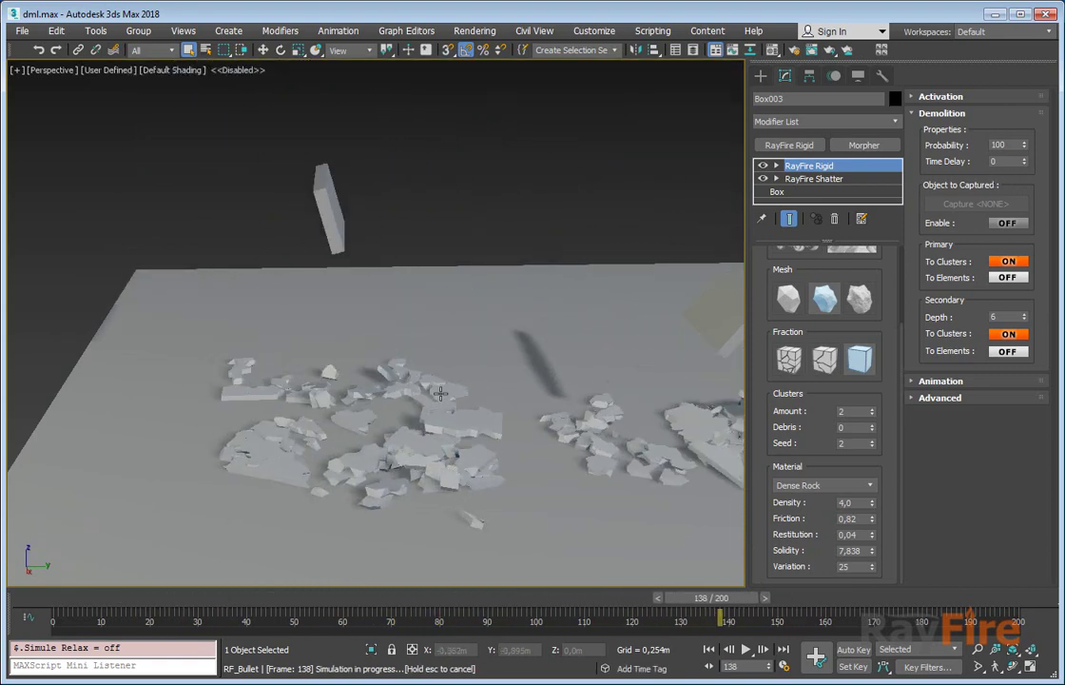
- Set the beam's demolition time delay to 3 and examine the delayed breakup from several views
left_click(1024, 158)
left_click(1024, 159)
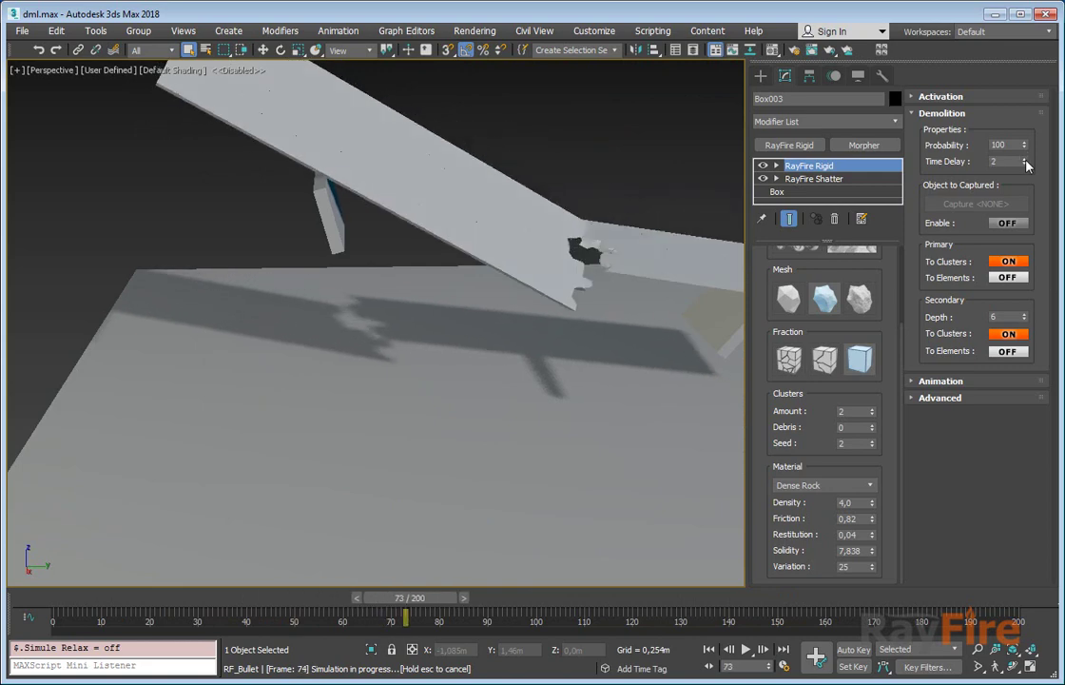
left_click(1024, 158)
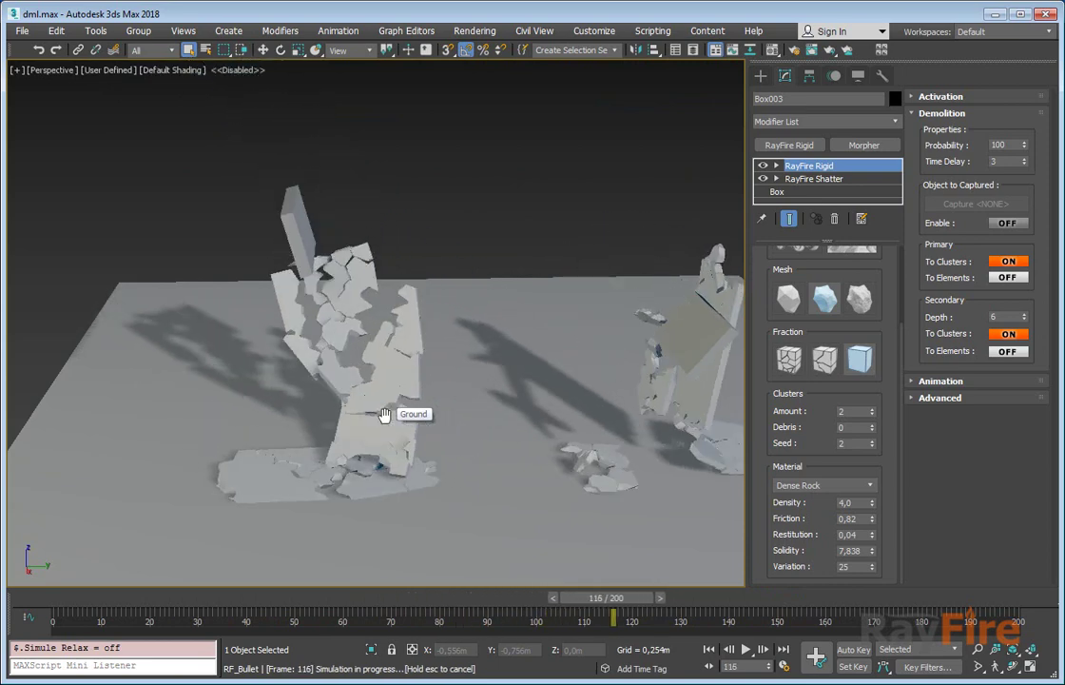
key("Escape")
middle_click_drag(438, 428, 230, 420)
middle_click_drag(306, 430, 452, 403)
middle_click_drag(342, 235, 394, 305)
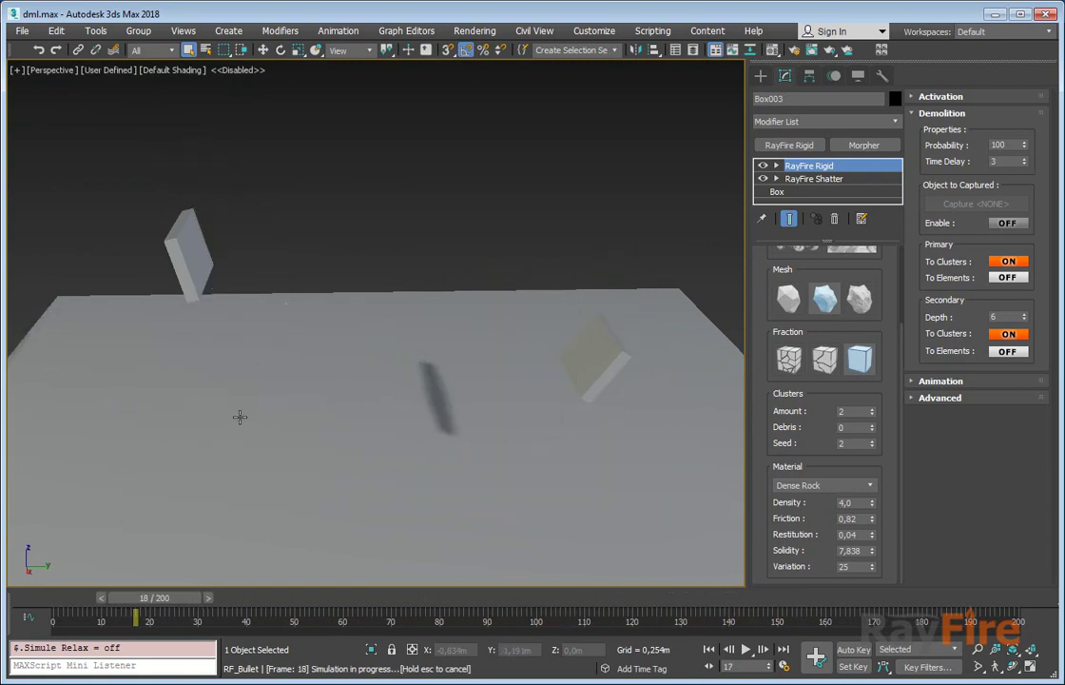
- Set the beam's cluster amount to 11 and its cluster debris to 2
left_click(872, 408)
left_click(872, 408)
left_click(872, 408)
left_click_drag(872, 410, 870, 404)
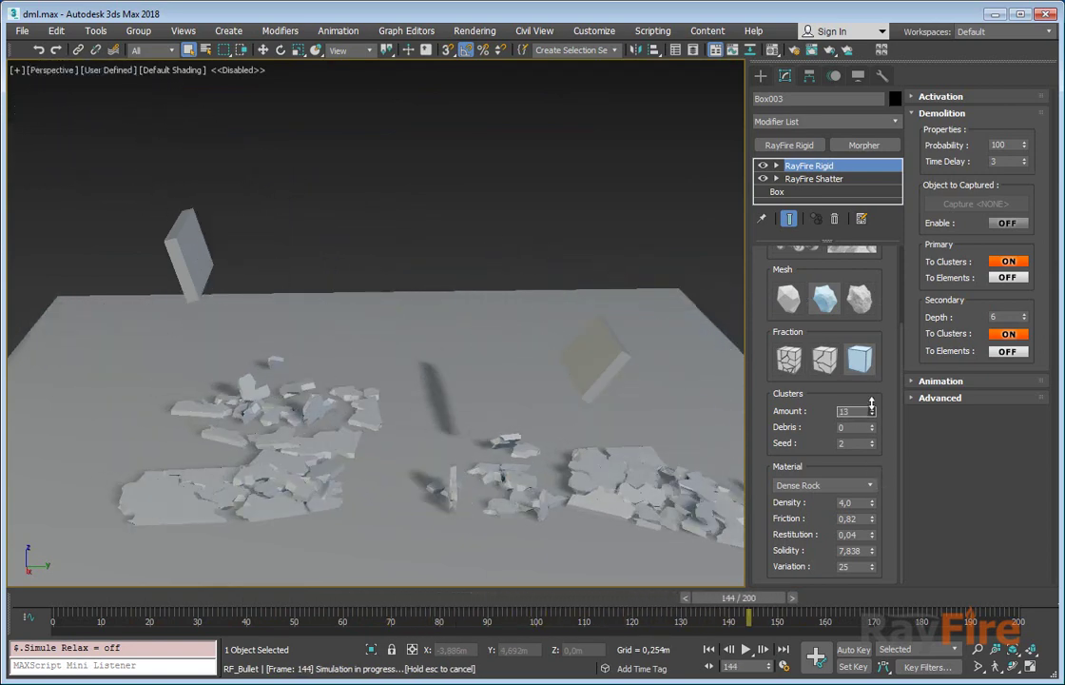
left_click(872, 415)
left_click(872, 414)
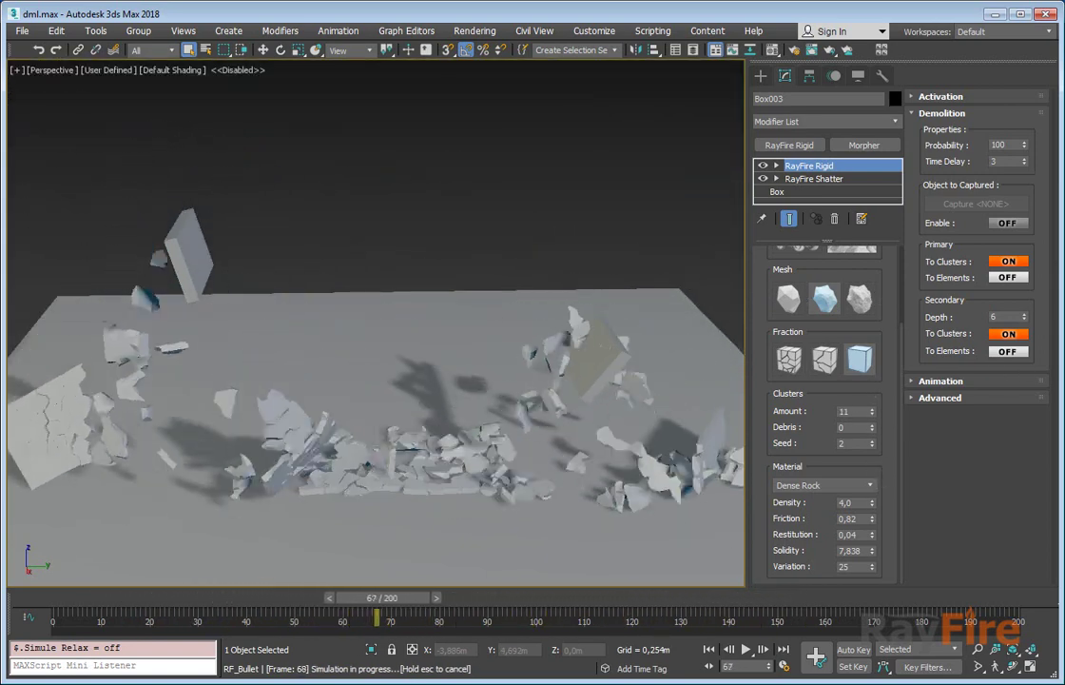
left_click(872, 425)
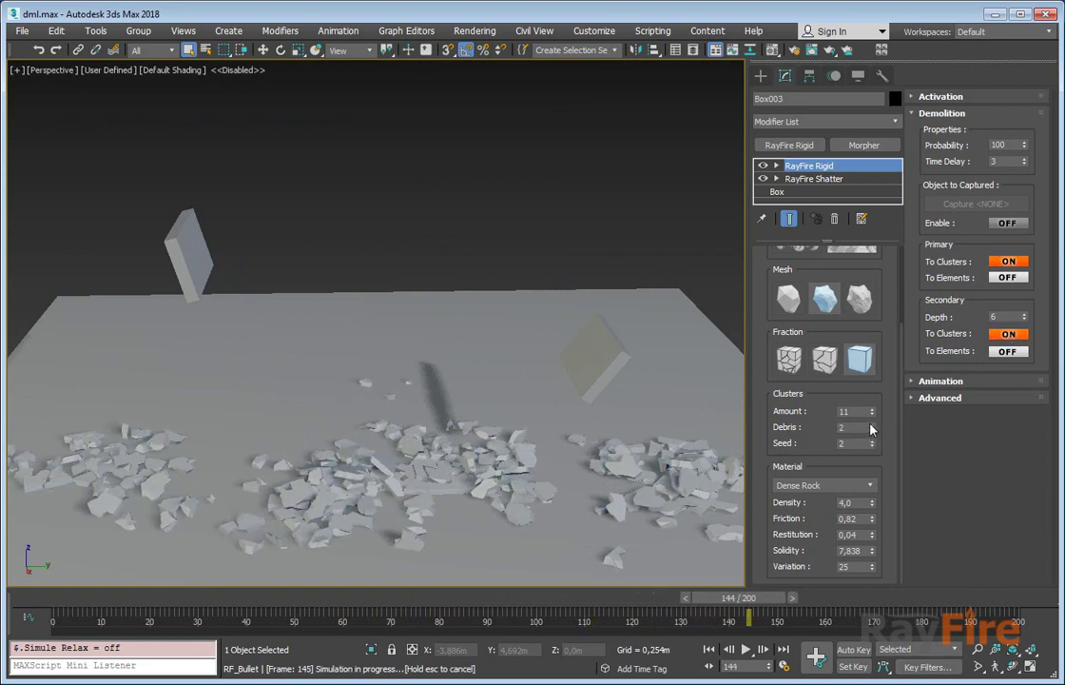
middle_click_drag(532, 418, 514, 391)
scroll(455, 399, "down", 3)
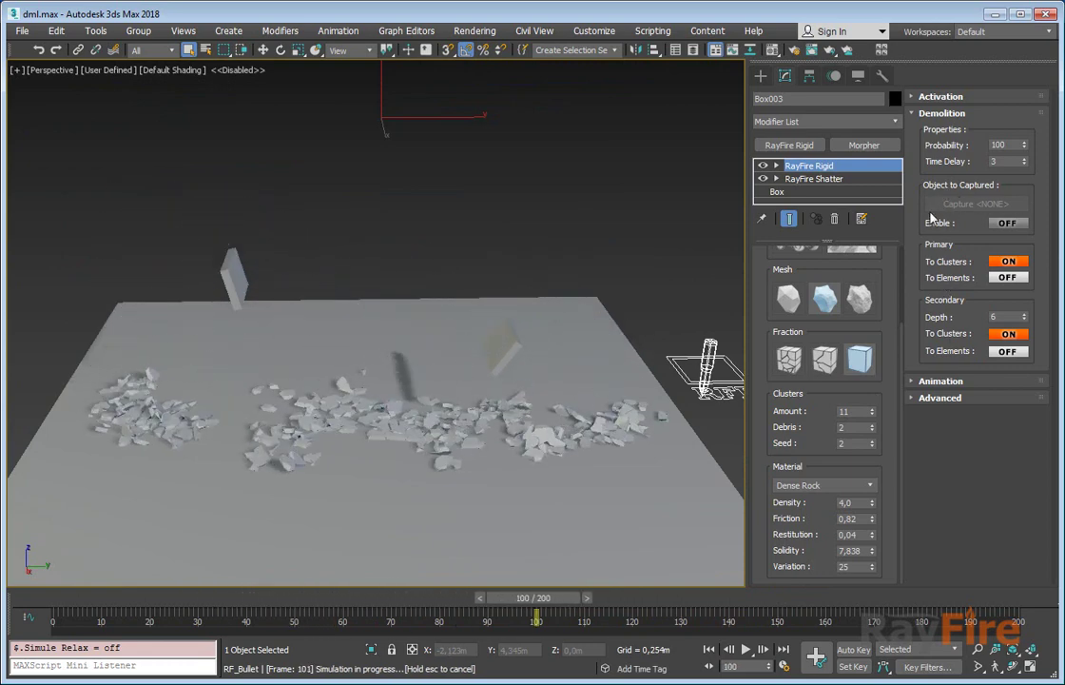
- Select the RF_Bullet helper, stop the looping simulation, reset it and return the timeline to frame 8
left_click(709, 348)
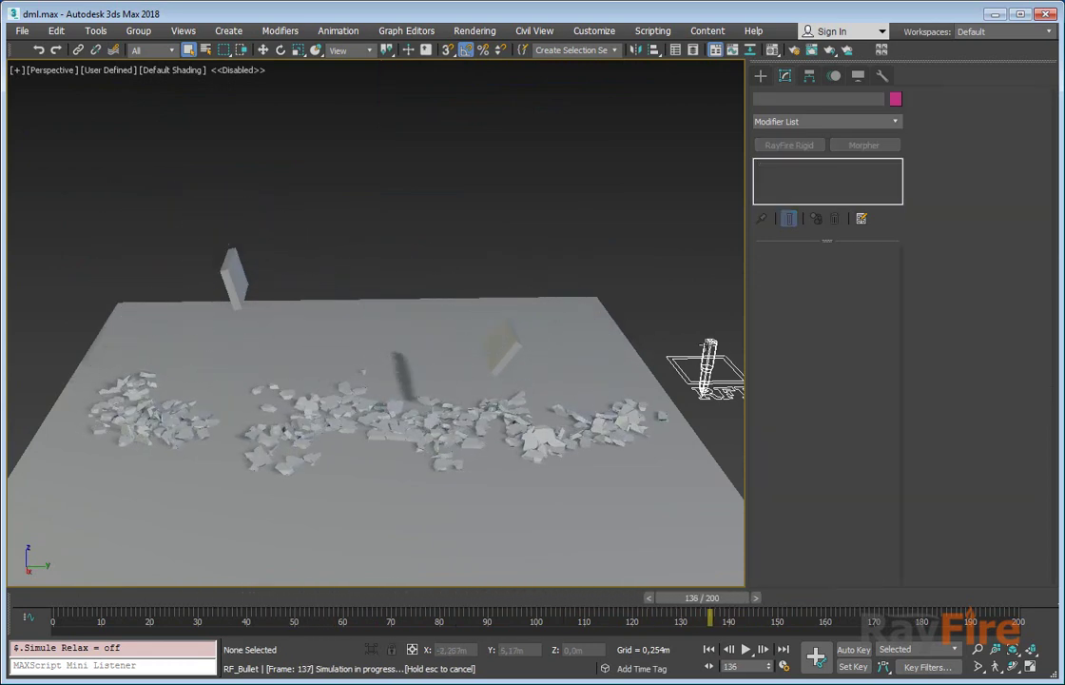
left_click(946, 306)
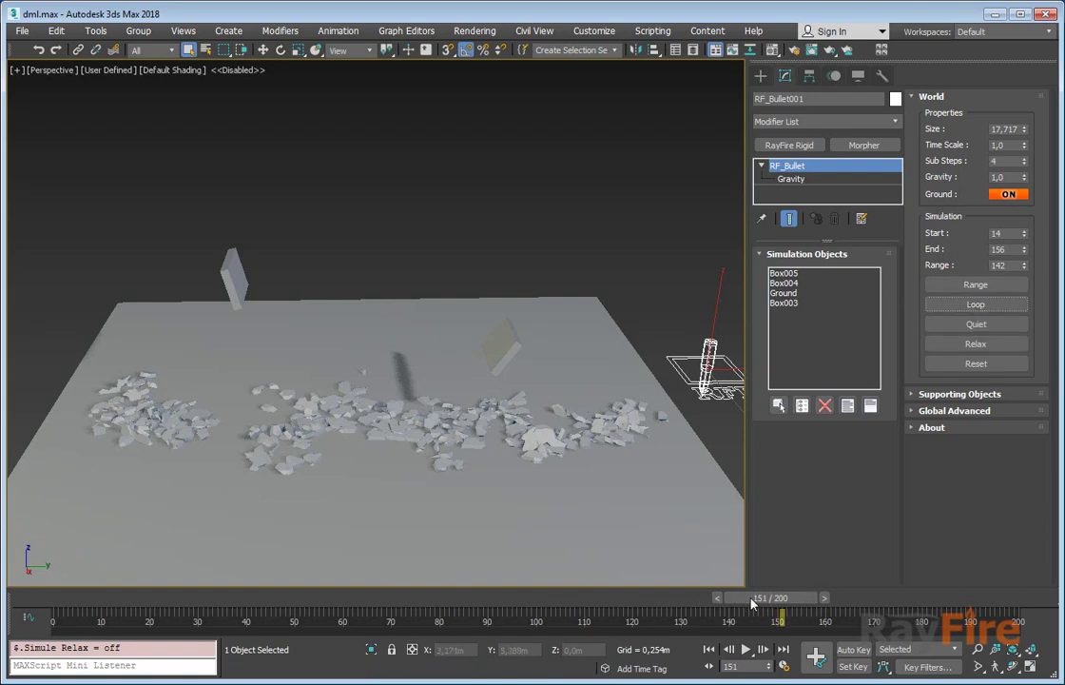
left_click(977, 367)
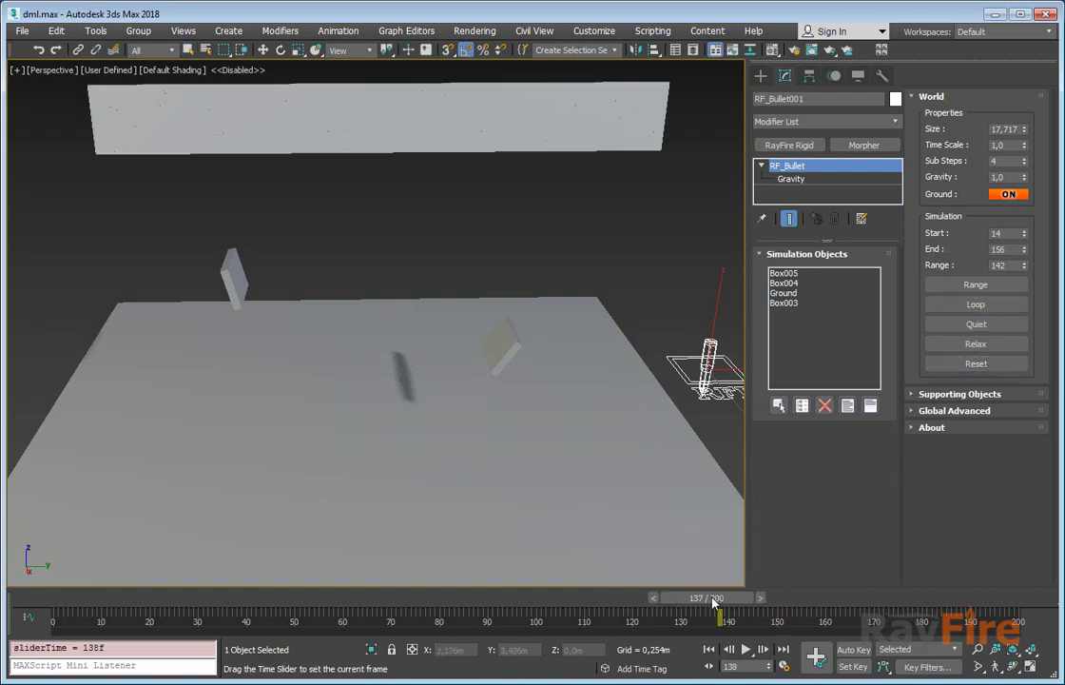
left_click_drag(713, 601, 93, 602)
- Open the beam's RayFire Shatter modifier and examine its fragment pattern in wireframe and shaded display
left_click(440, 167)
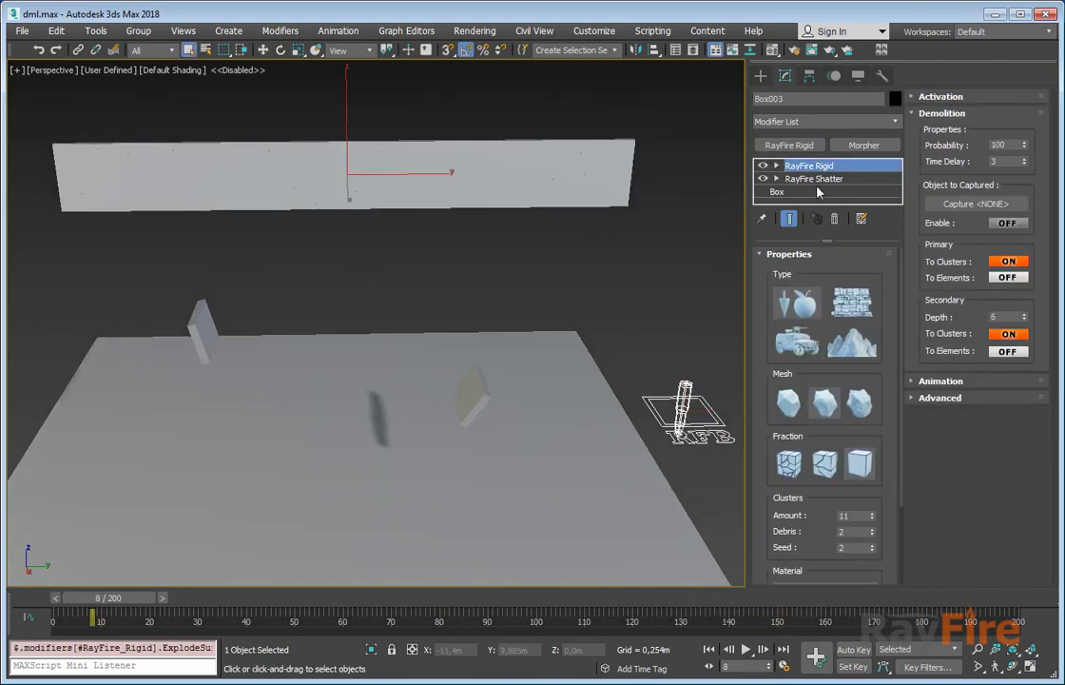
left_click(825, 179)
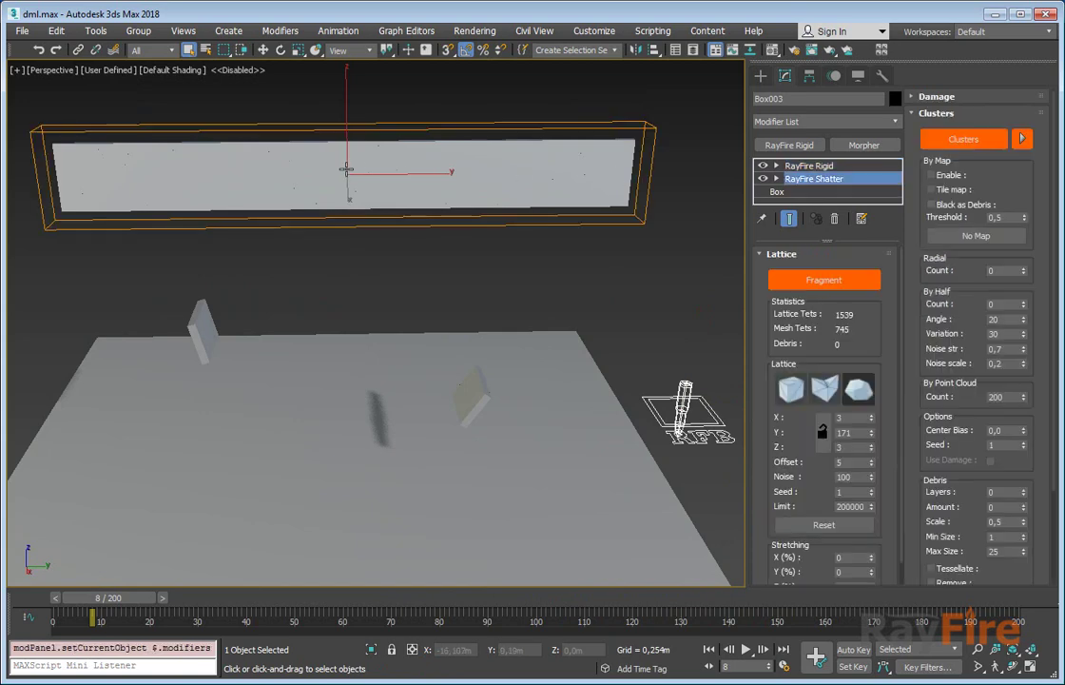
key("F3")
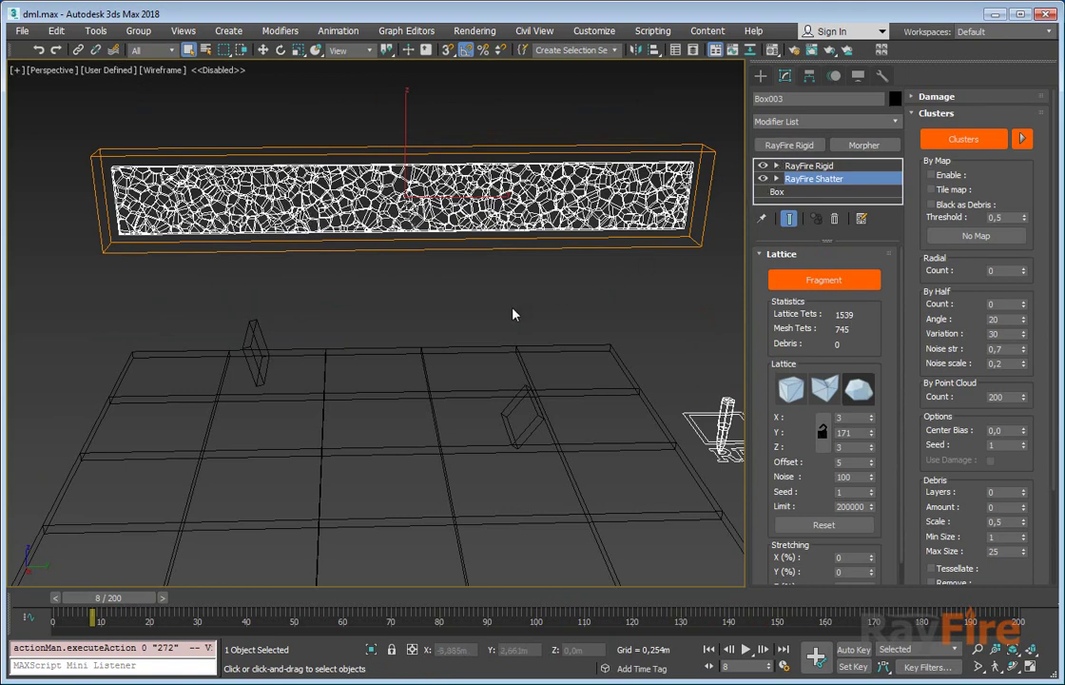
key("F3")
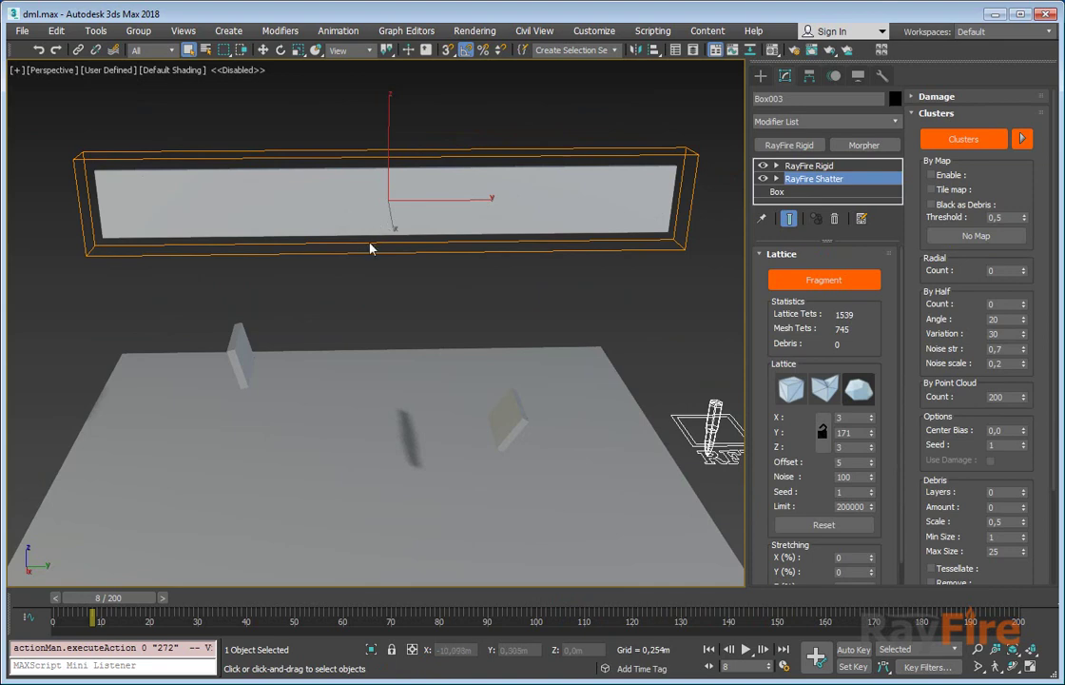
scroll(437, 220, "up", 5)
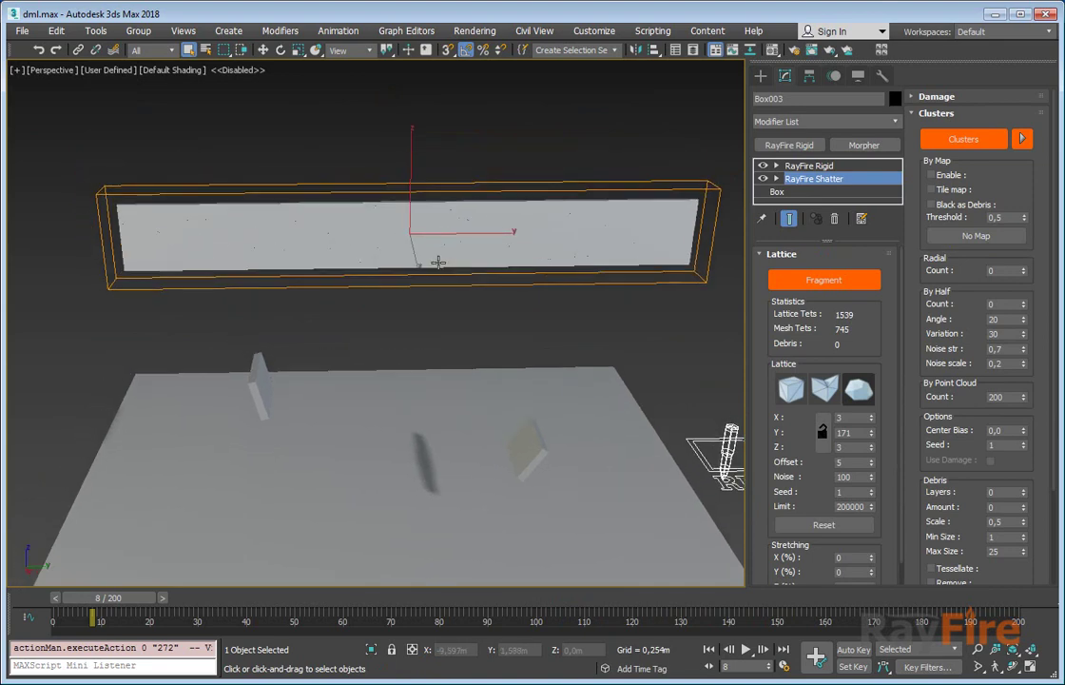
middle_click_drag(370, 256, 491, 263)
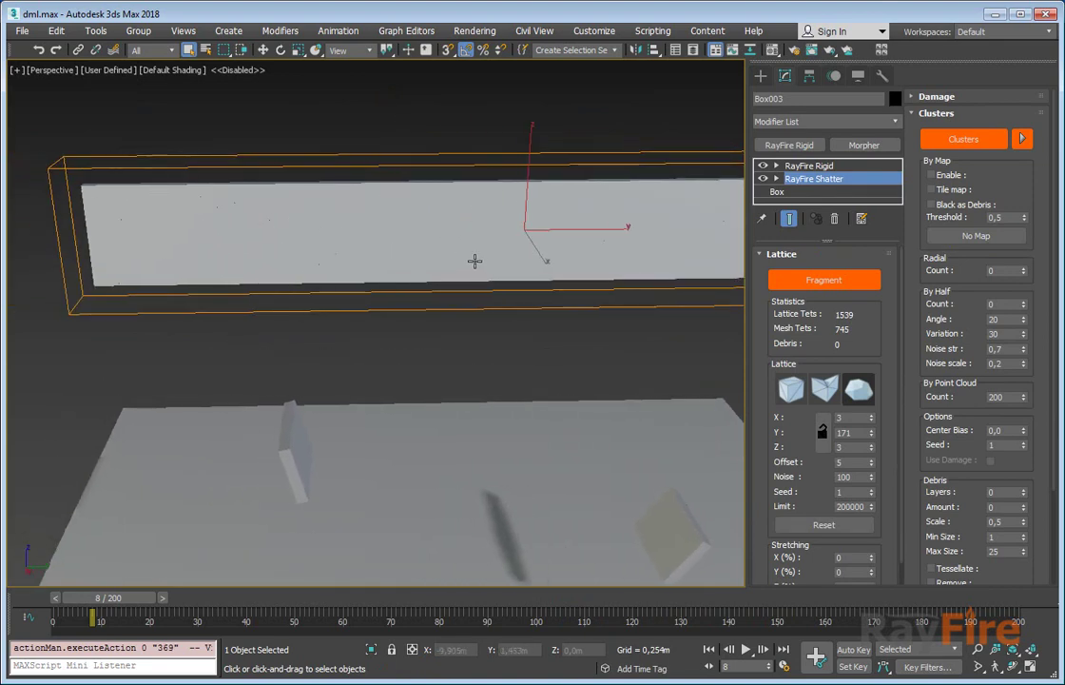
- Display the beam's fragments up close in wireframe and in shaded display with edged faces
key("F3")
middle_click_drag(358, 255, 351, 224, "alt")
scroll(351, 224, "up", 3)
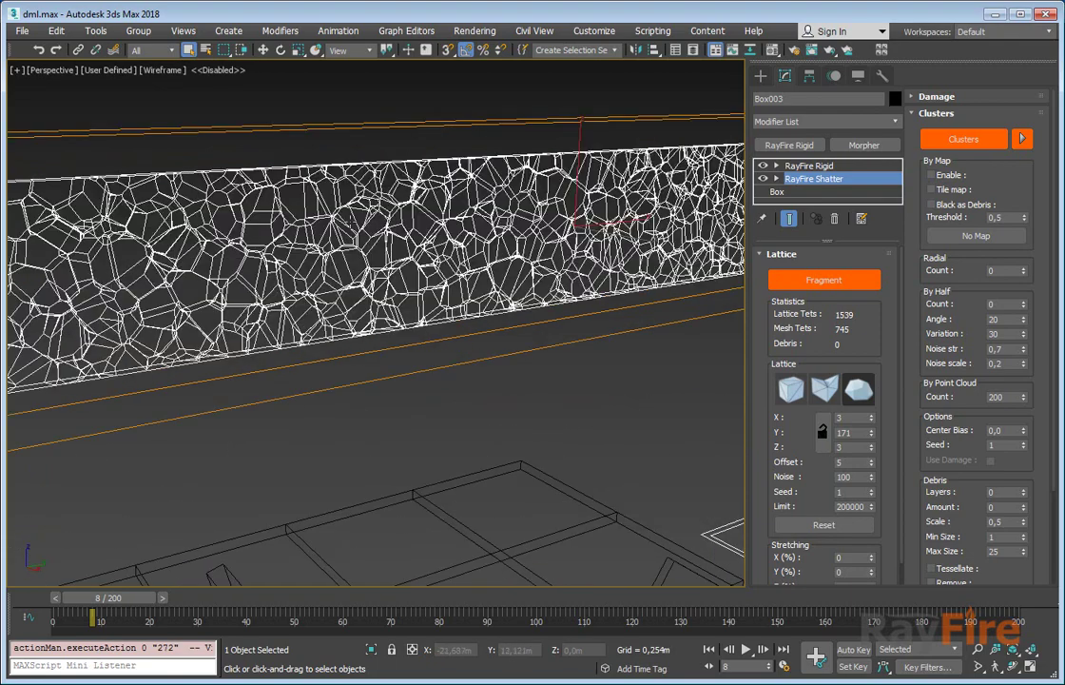
key("F4")
mouse_move(409, 245)
middle_mouse_down("alt")
mouse_move(442, 229)
mouse_move(442, 285)
mouse_move(433, 271)
middle_mouse_up("alt")
- Assign the 09 - Default material to the beam and set its opacity to 63
key("m")
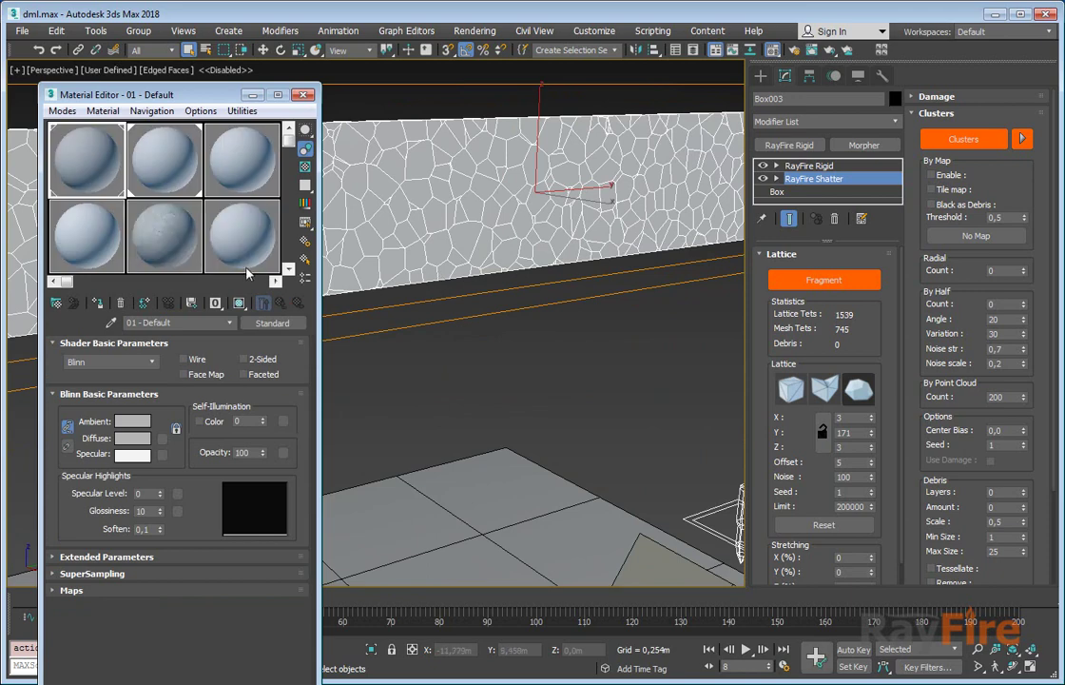
left_click(246, 246)
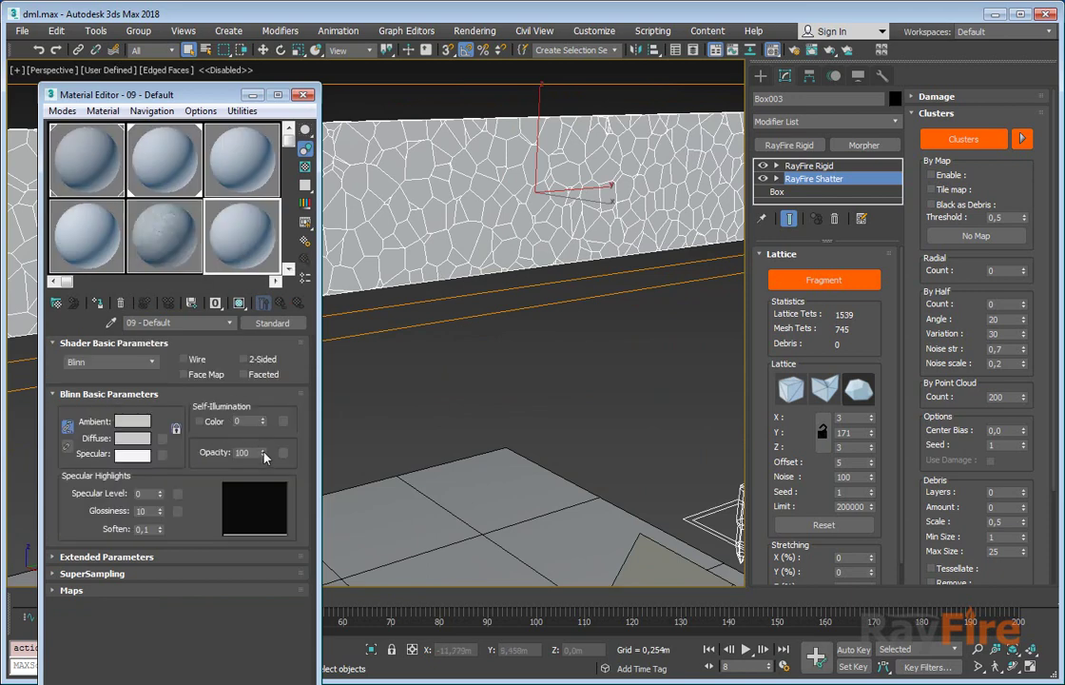
left_click(96, 303)
middle_click_drag(442, 281, 442, 283)
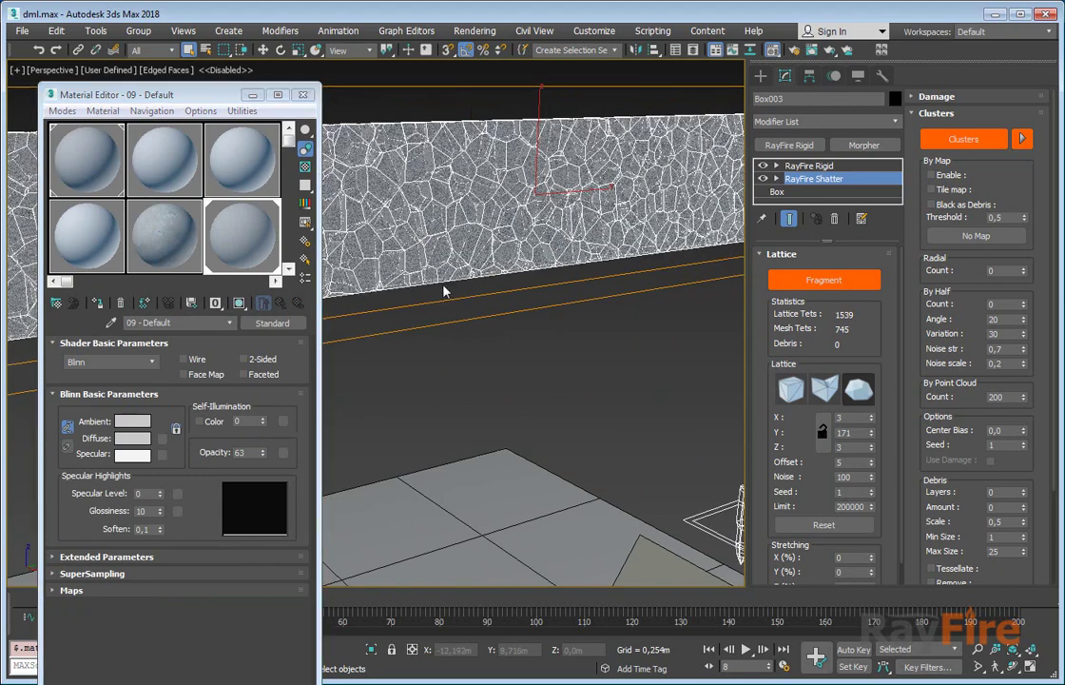
- Render the perspective view of the semi-transparent beam in Production Rendering Mode and close the render windows
left_click(847, 51)
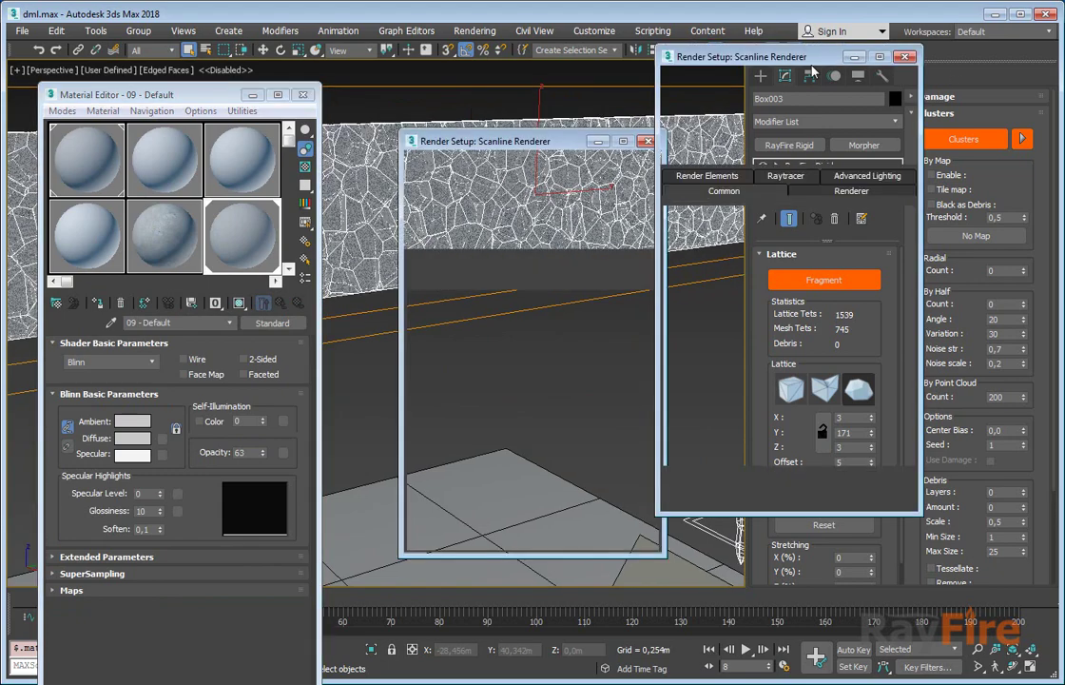
left_click(302, 95)
left_click(796, 81)
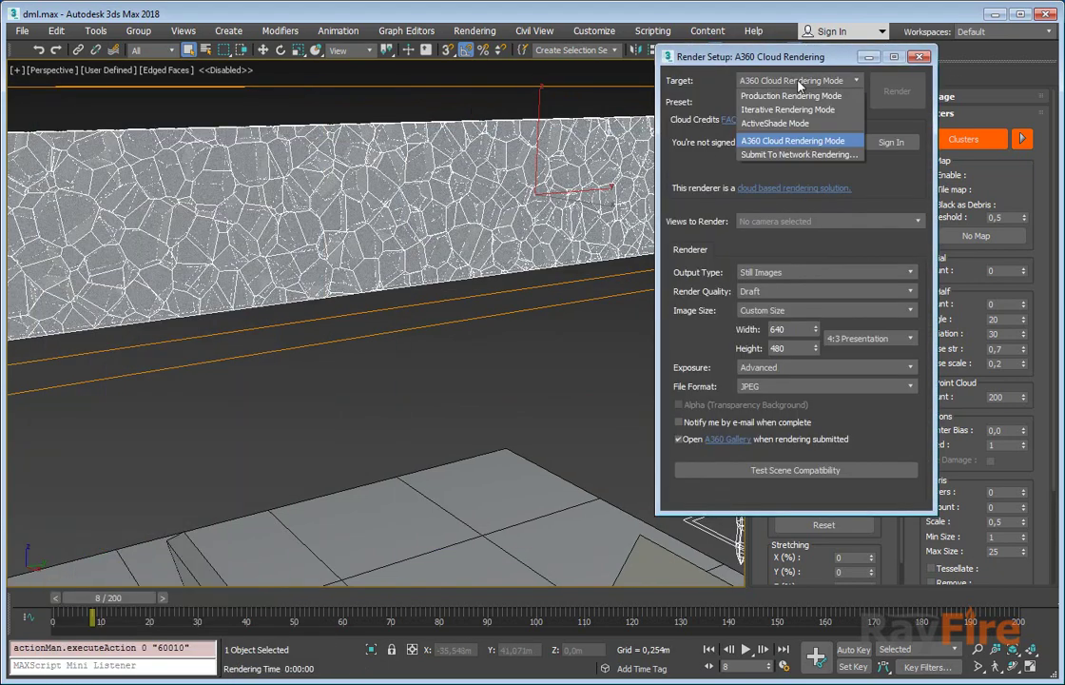
left_click(801, 98)
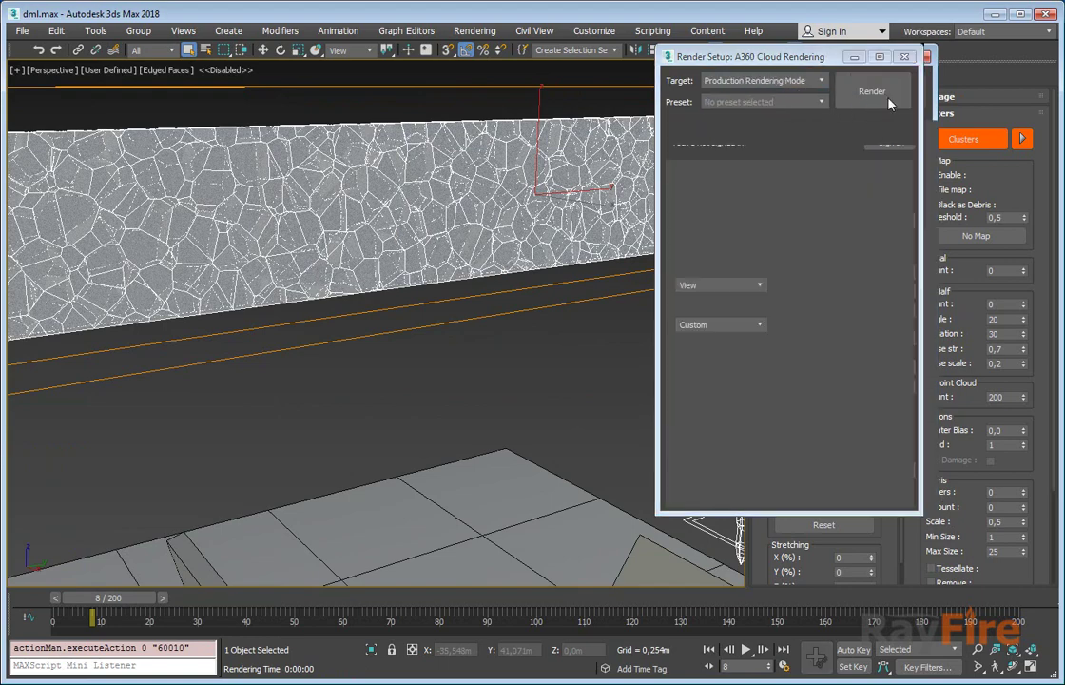
left_click(875, 93)
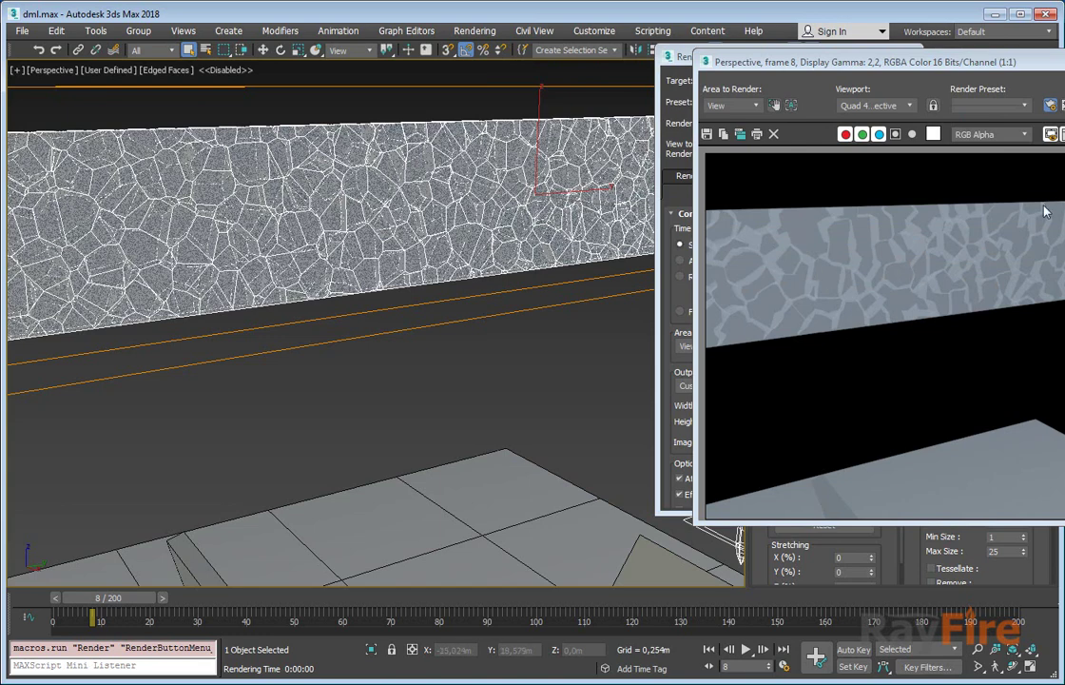
key("alt+F4")
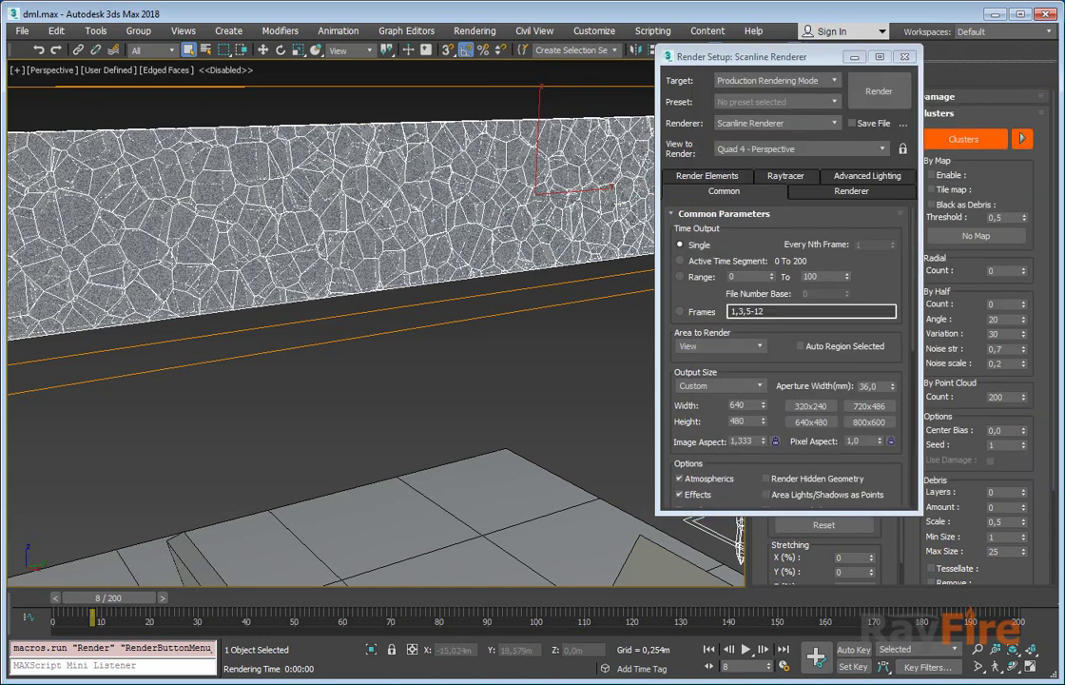
left_click(904, 56)
- Compare the whole and fragmented beam in wireframe by disabling and re-enabling its RayFire Shatter modifier
scroll(578, 198, "down", 3)
middle_click_drag(571, 218, 531, 241)
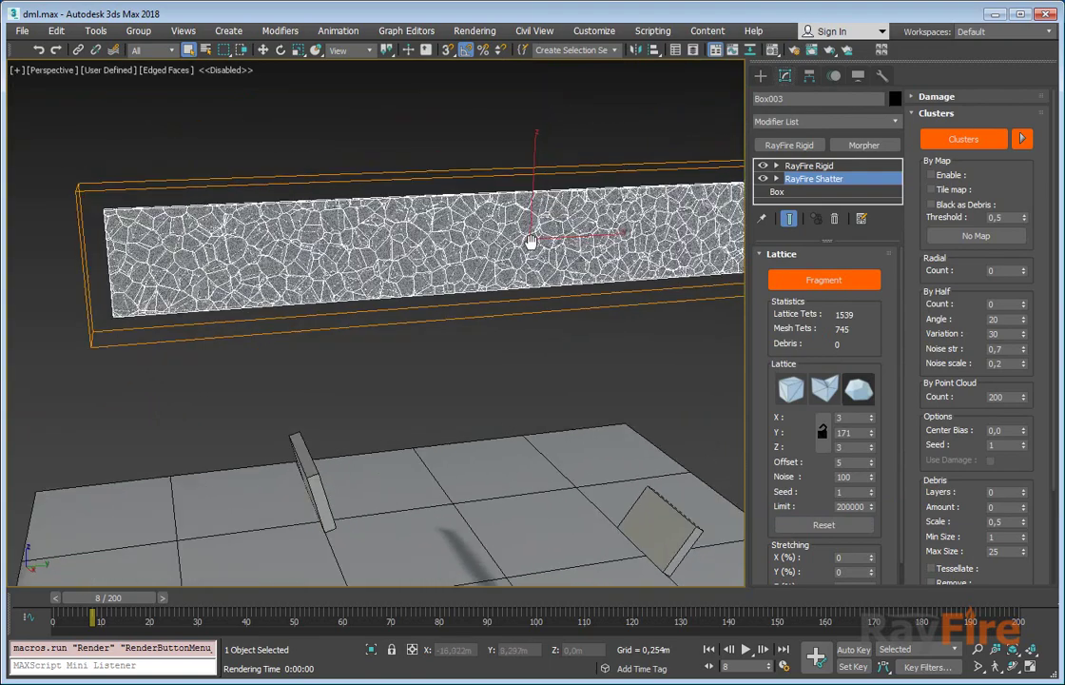
scroll(503, 244, "up", 2)
scroll(451, 248, "down", 3)
scroll(454, 249, "up", 3)
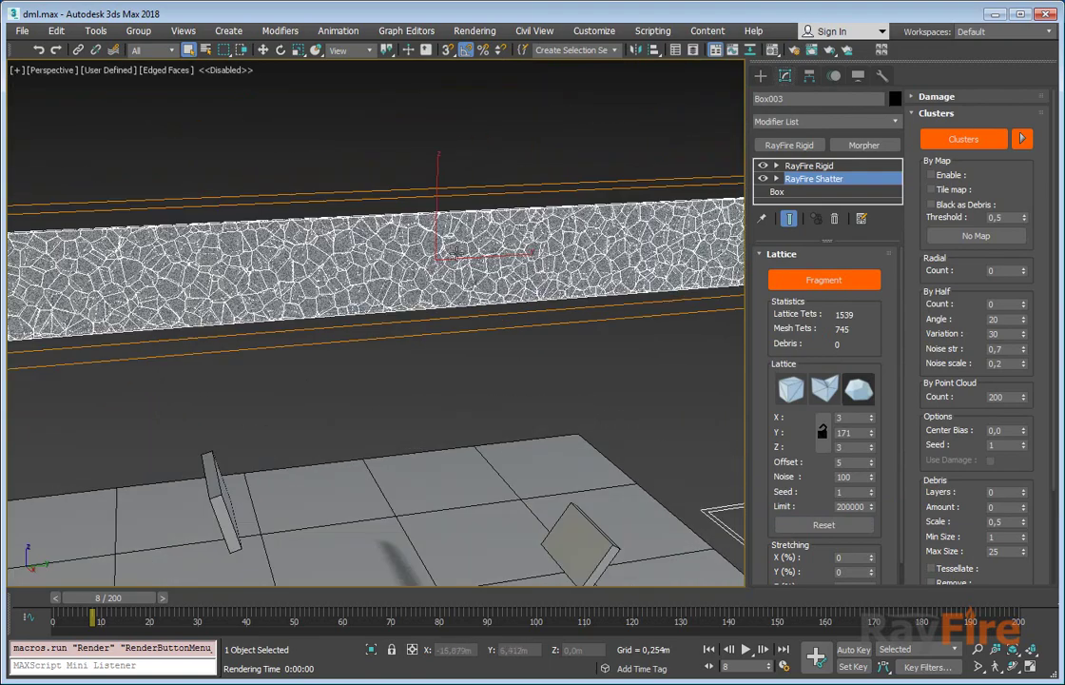
scroll(456, 251, "down", 3)
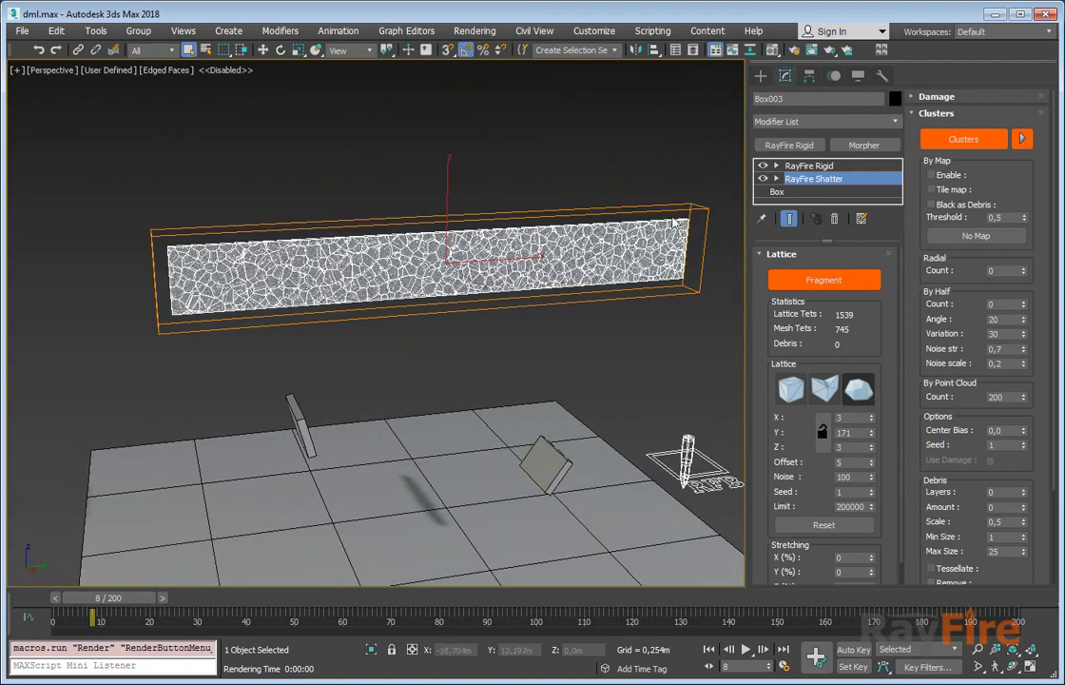
left_click(763, 180)
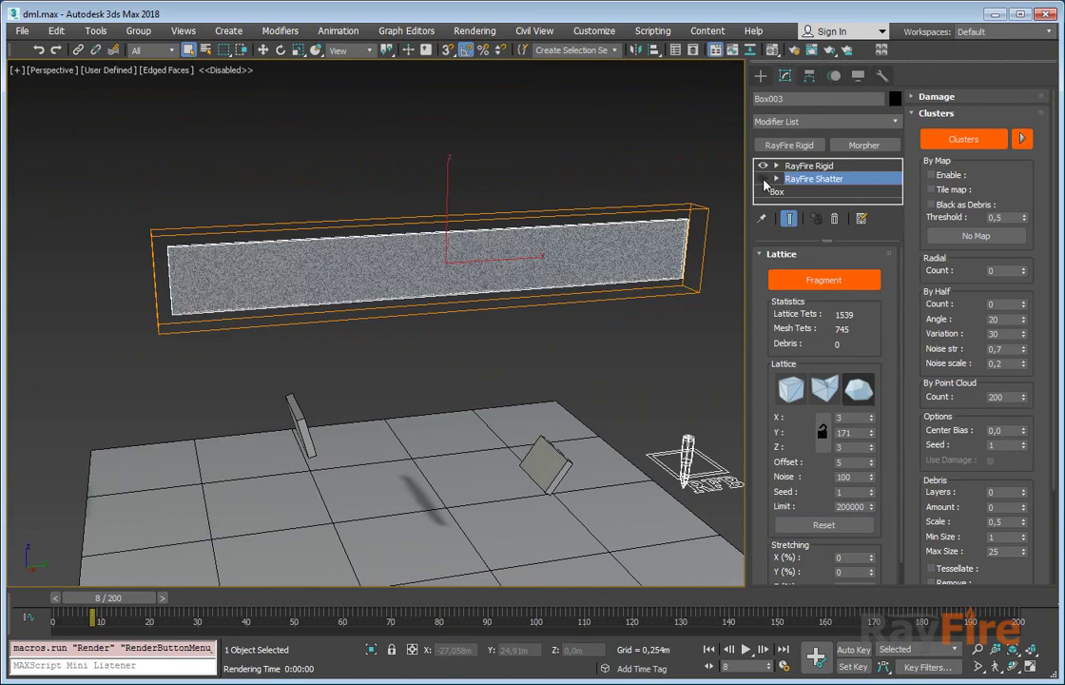
left_click(207, 166)
middle_click_drag(274, 281, 249, 271)
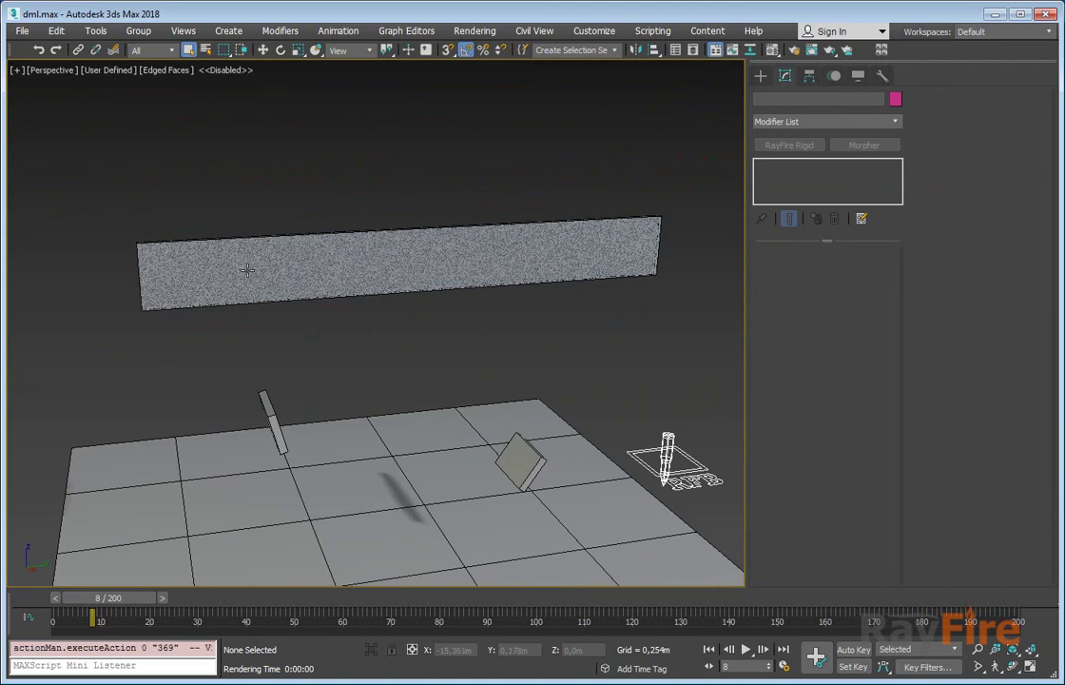
key("F3")
left_click_drag(261, 204, 337, 273)
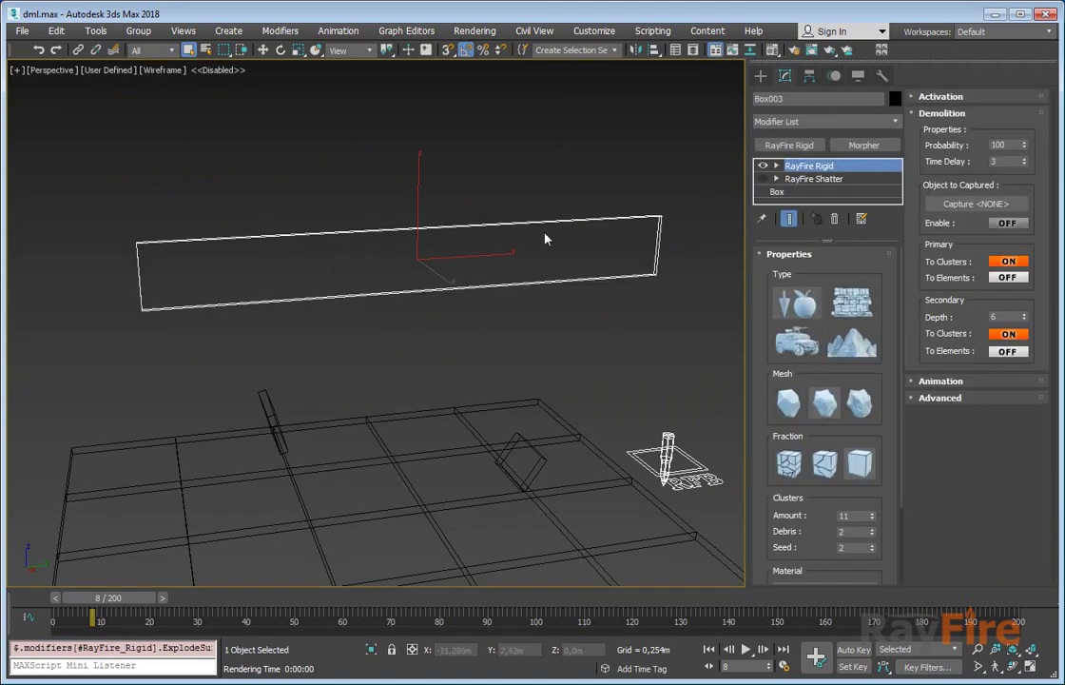
left_click(764, 180)
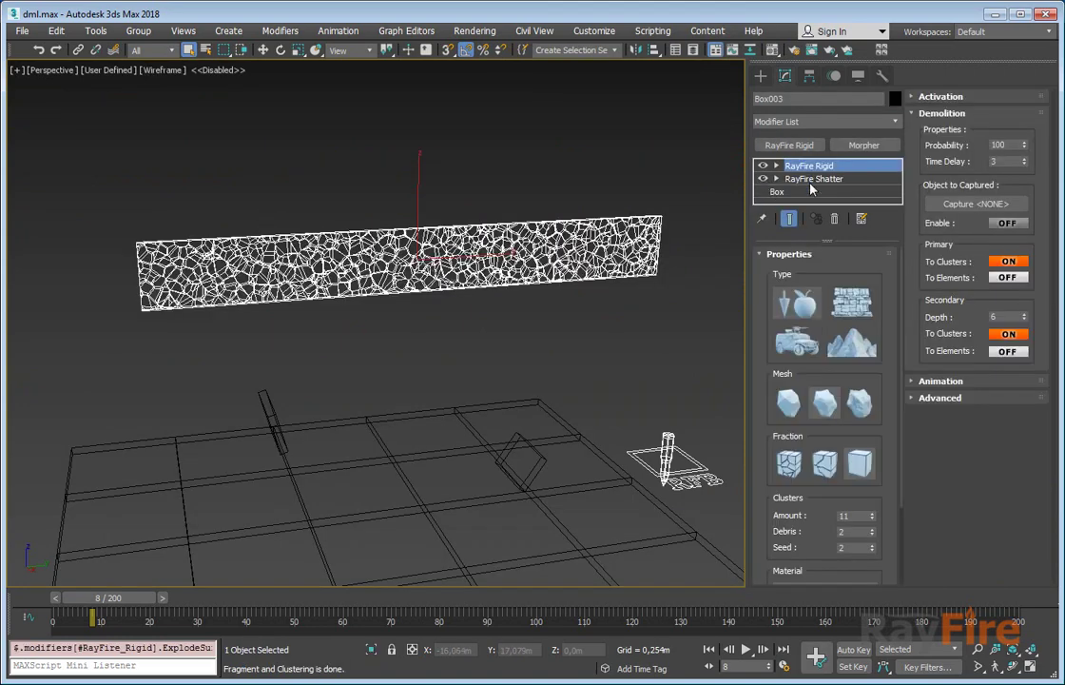
- Select the beam's RayFire Shatter modifier and look through the RayFire modifiers available to add
left_click(809, 180)
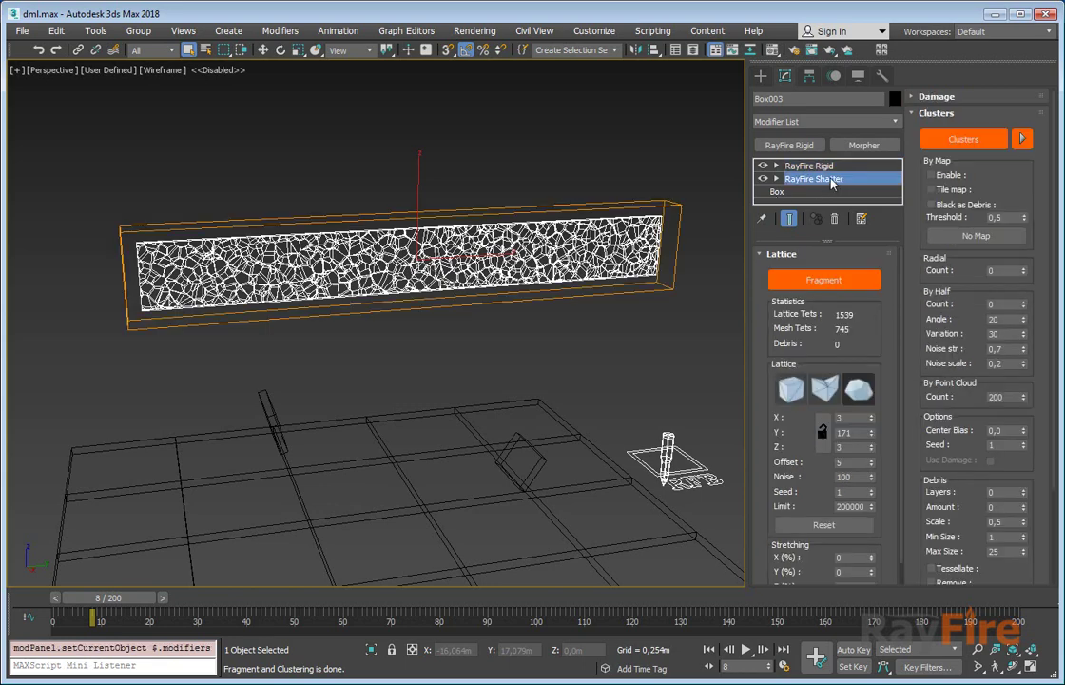
scroll(537, 195, "up", 4)
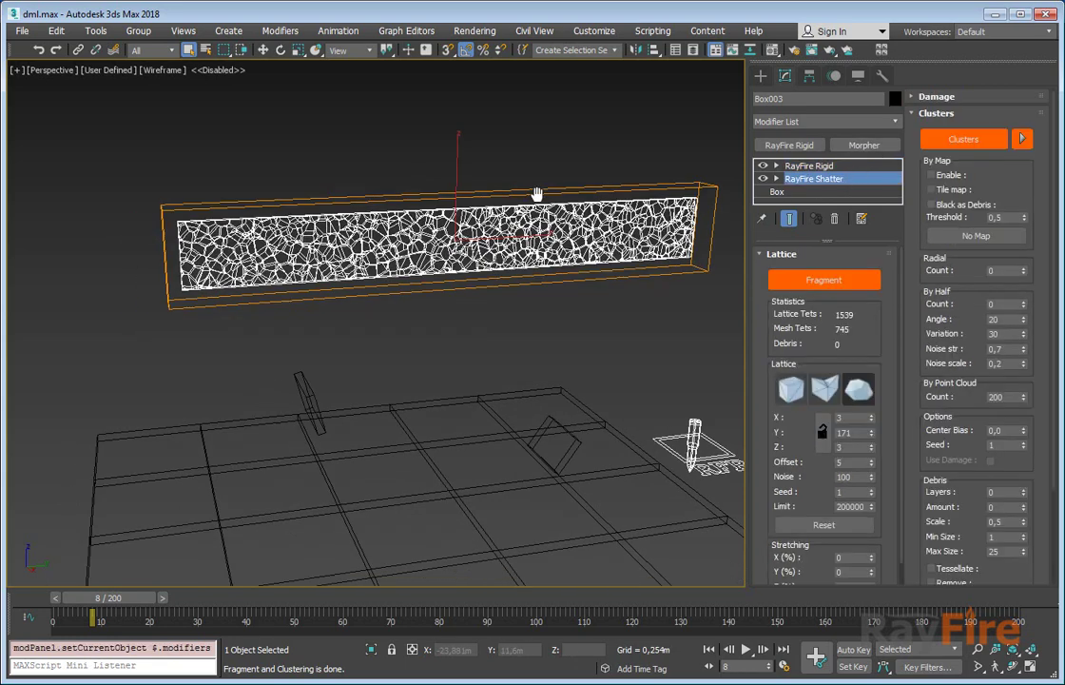
left_click(898, 124)
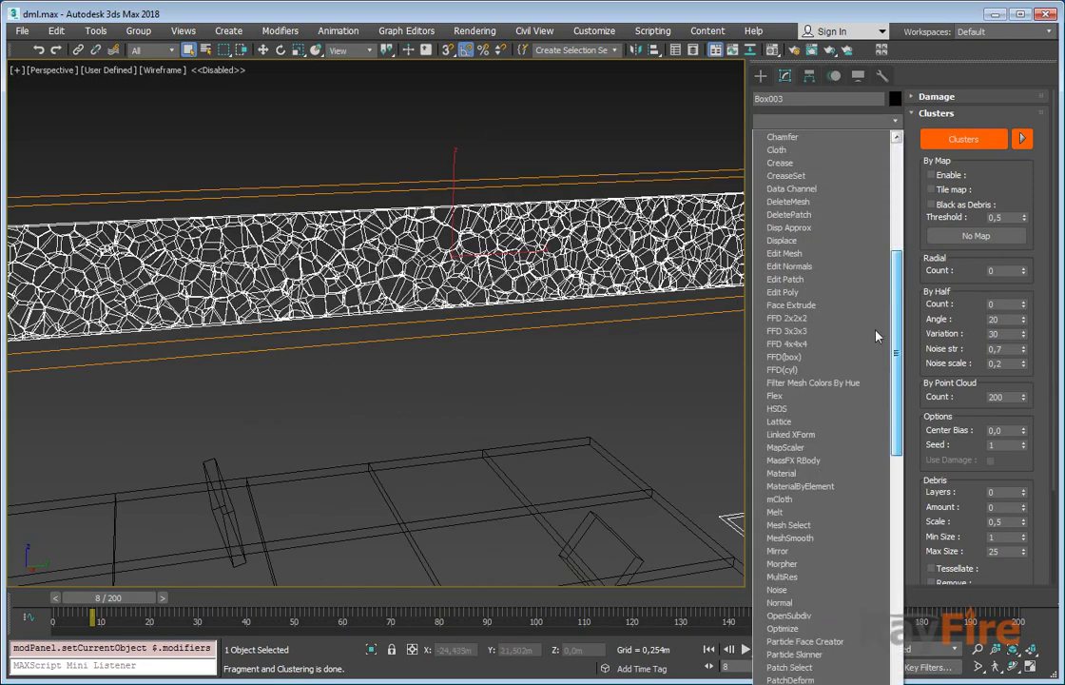
scroll(827, 362, "down", 8)
scroll(894, 294, "down", 11)
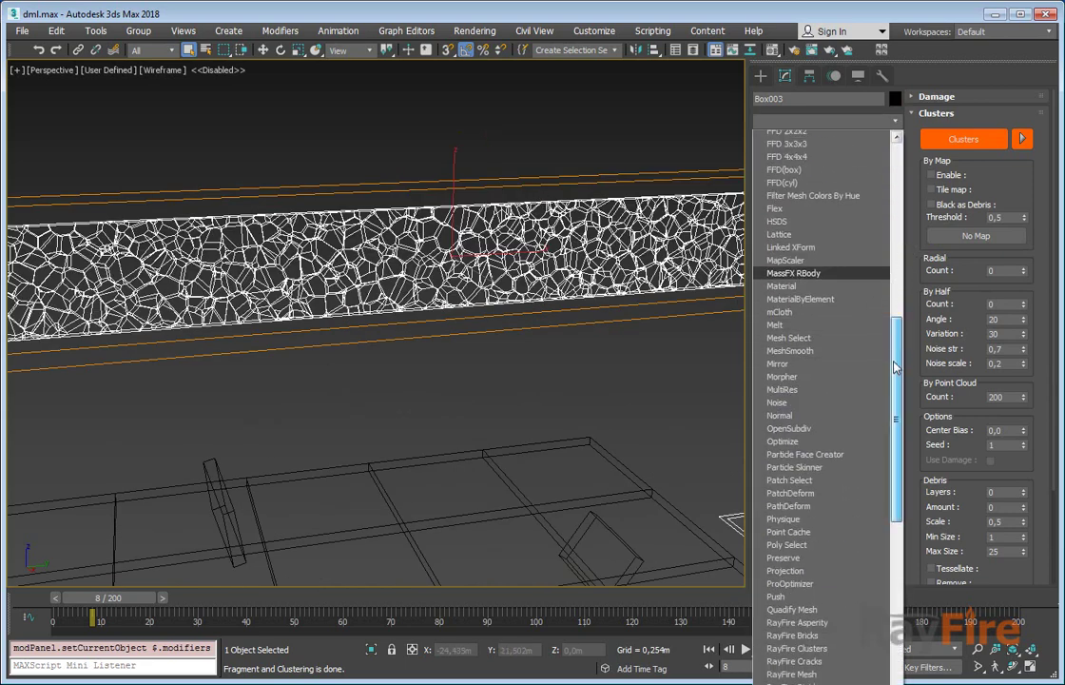
left_click_drag(885, 489, 885, 483)
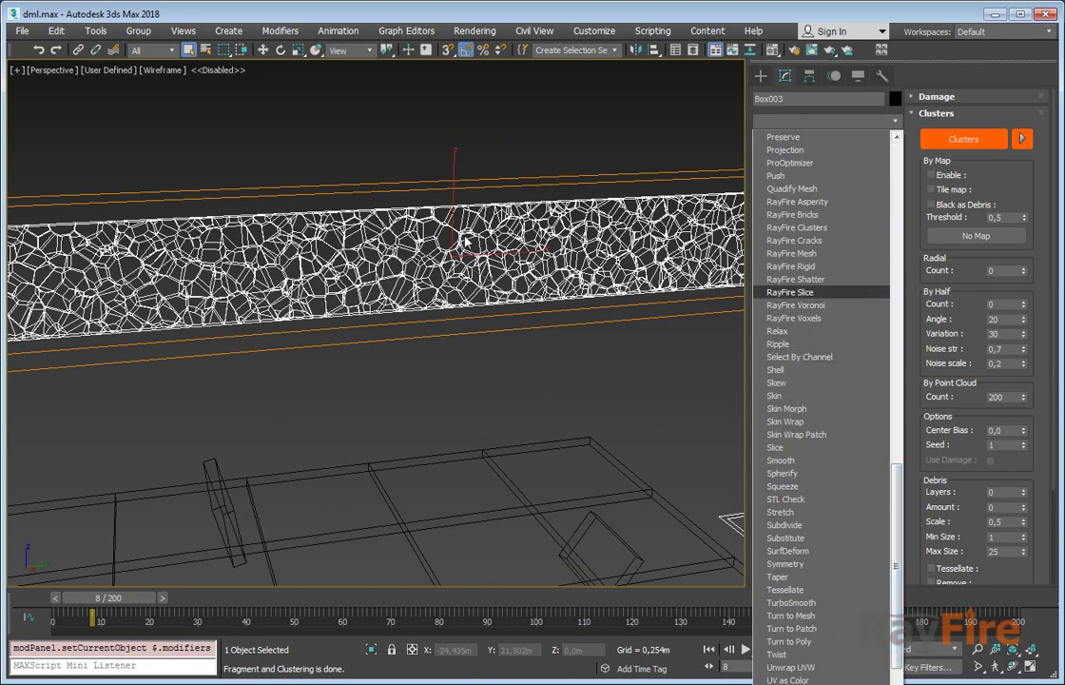
left_click(415, 150)
- Capture the fragmented beam as the demolition object in its RayFire Rigid modifier
left_click(810, 166)
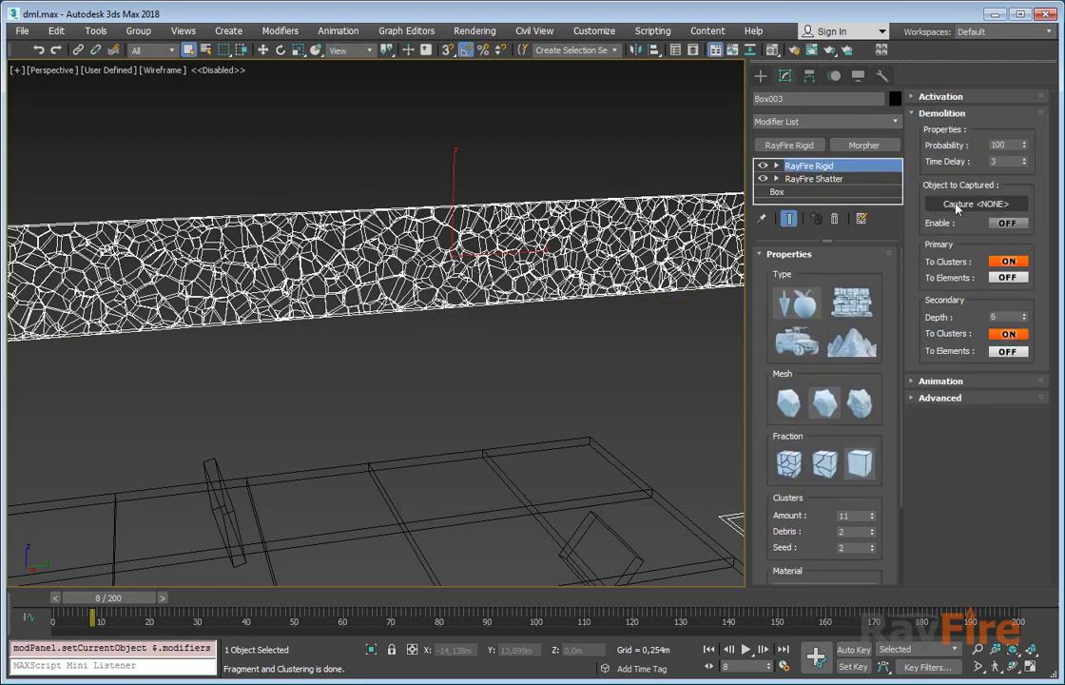
left_click(956, 206)
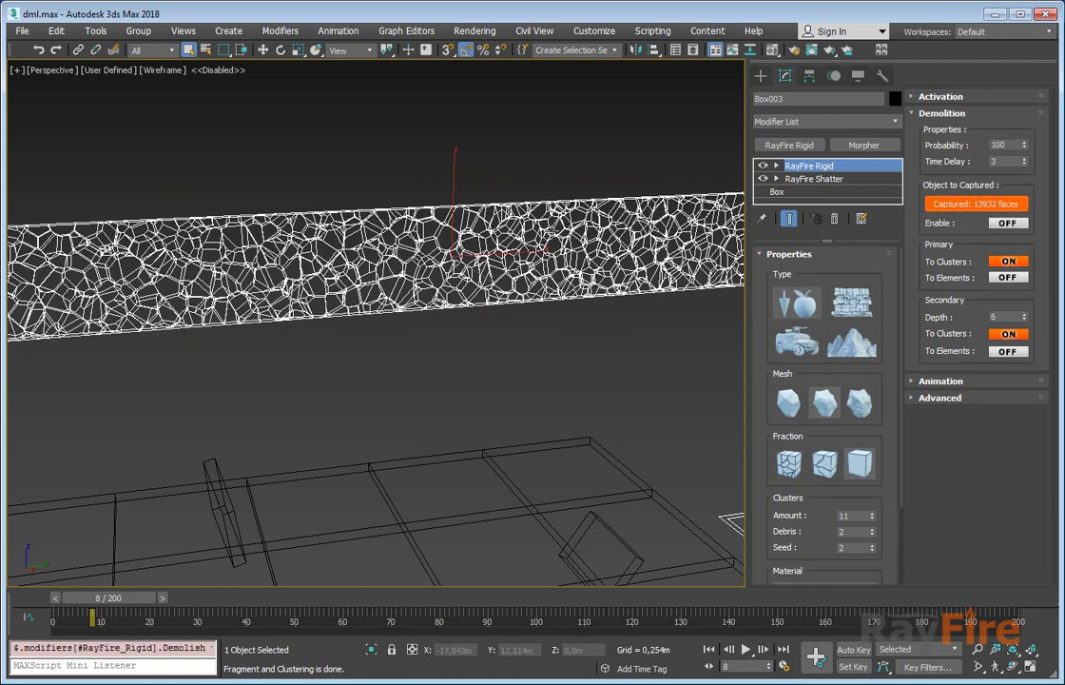
middle_click_drag(333, 194, 385, 198)
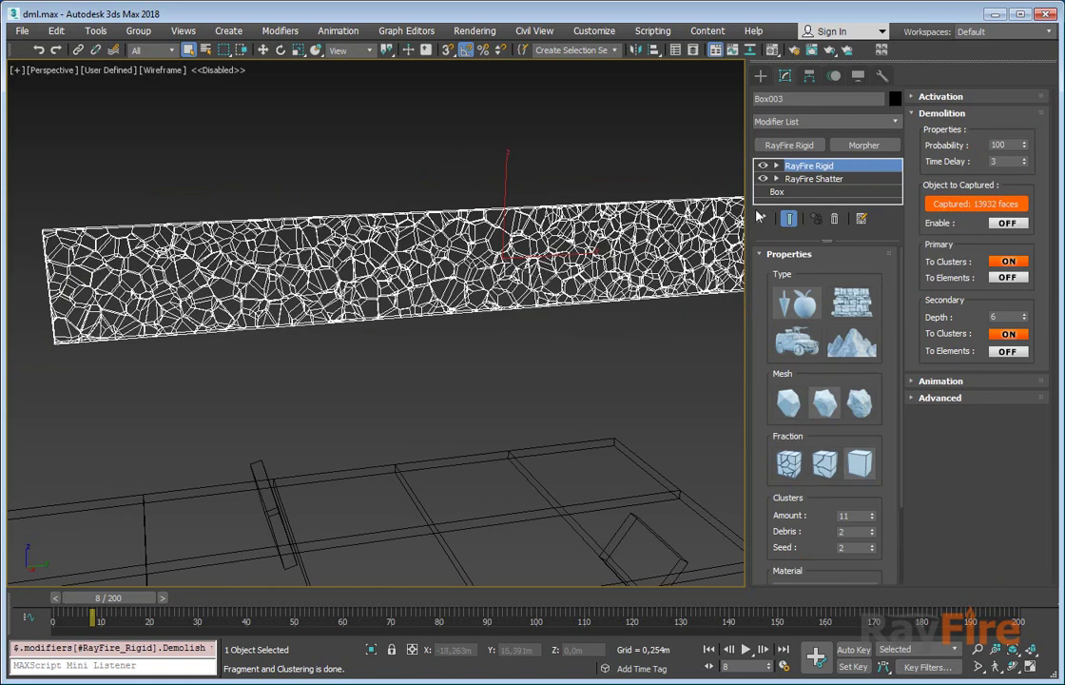
- Delete the RayFire Shatter modifier from the beam's stack
left_click(799, 180)
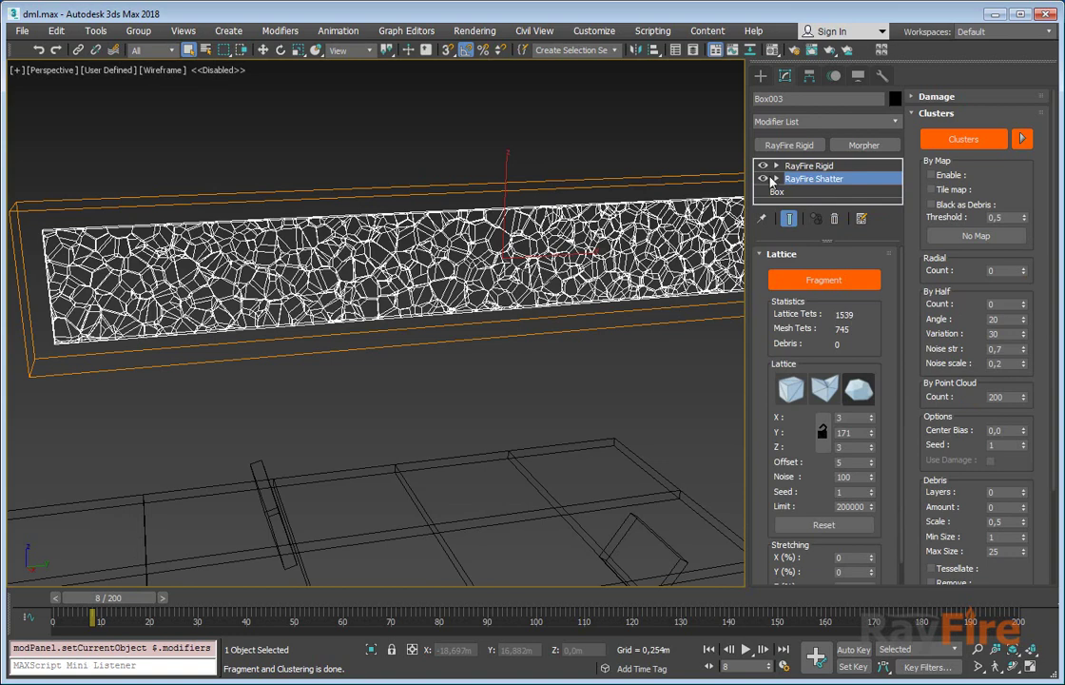
left_click(772, 180)
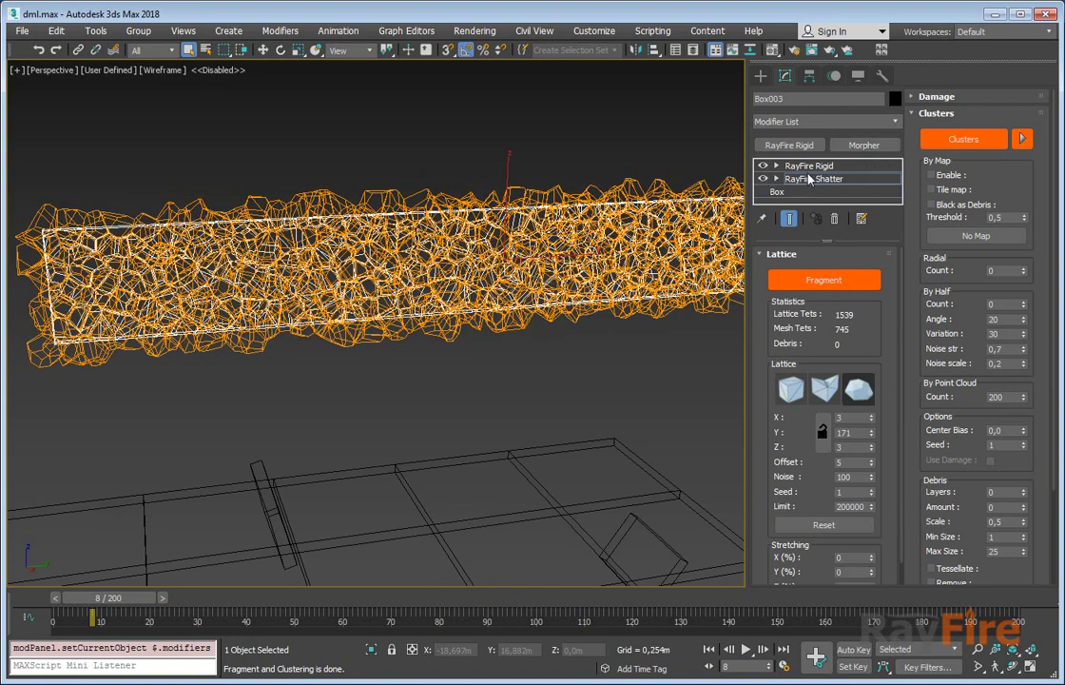
left_click(810, 179)
left_click(837, 219)
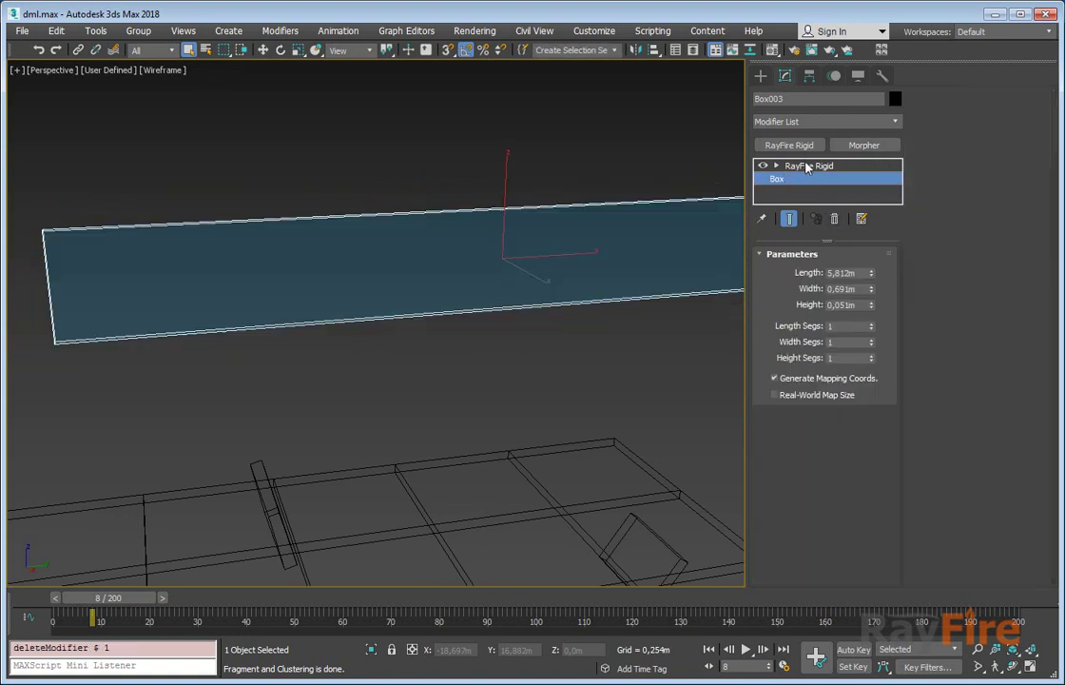
- Return to the beam's RayFire Rigid modifier and enable demolition to the captured object
left_click(806, 167)
scroll(513, 242, "down", 4)
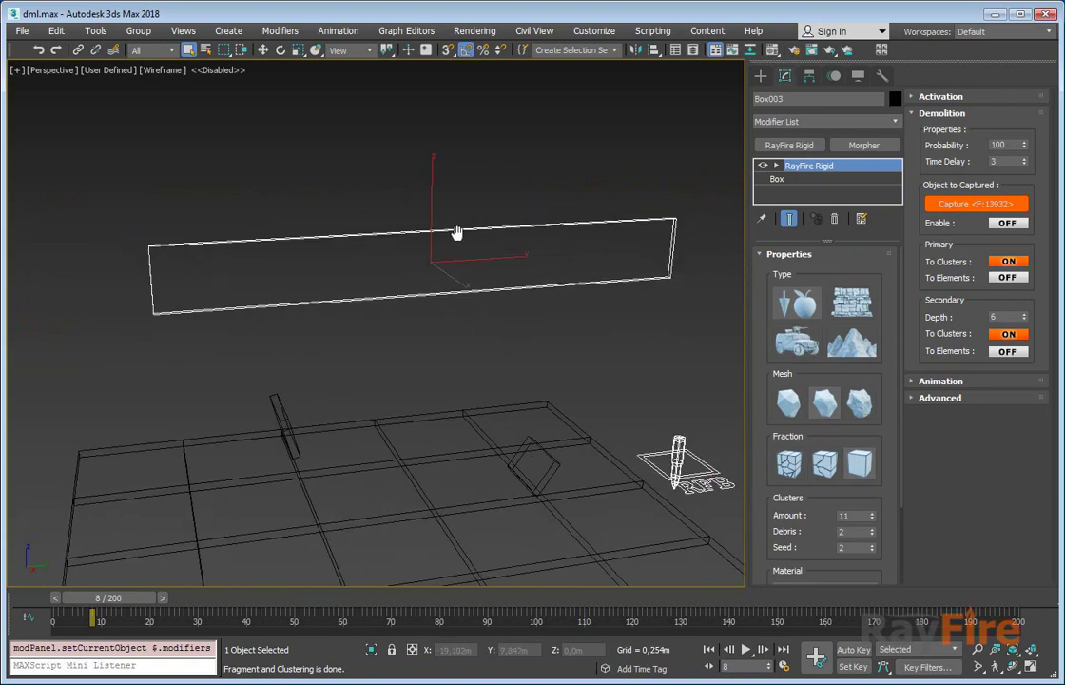
middle_click_drag(457, 233, 454, 233)
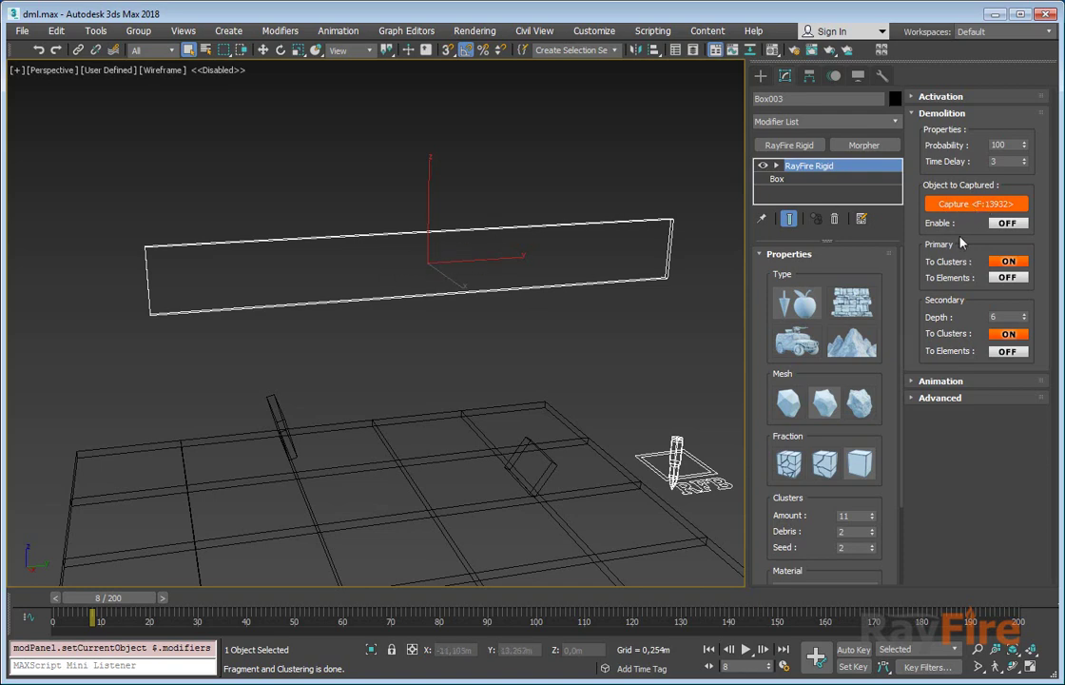
- Start the looping simulation from the RF_Bullet helper and watch the beam break up in edged-faces display
left_click(676, 447)
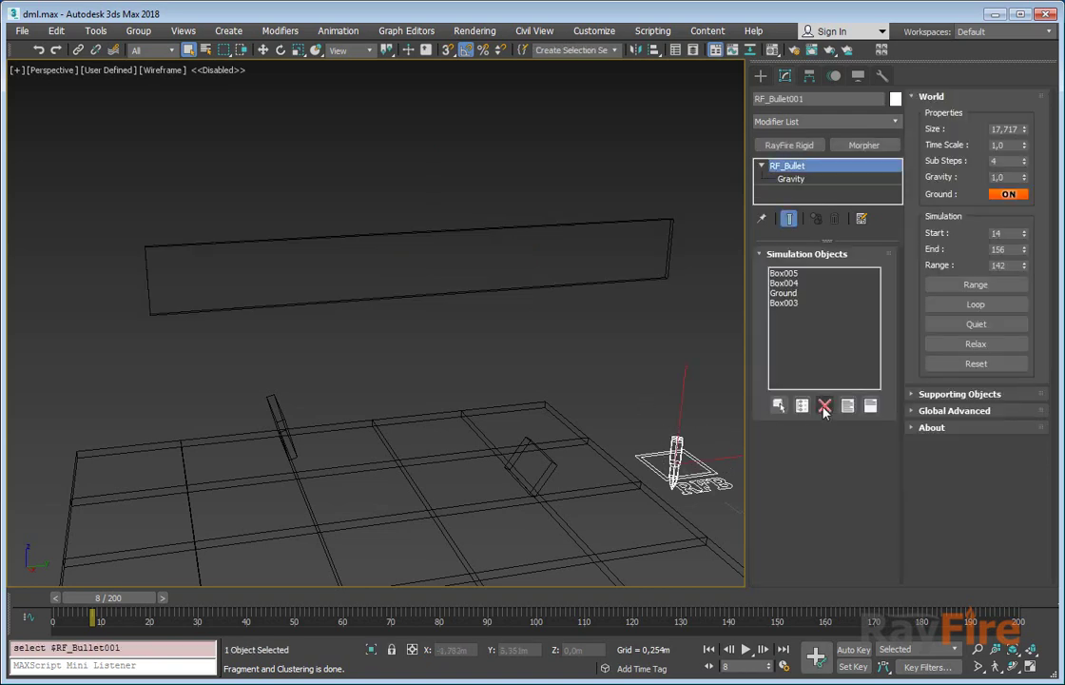
left_click(969, 312)
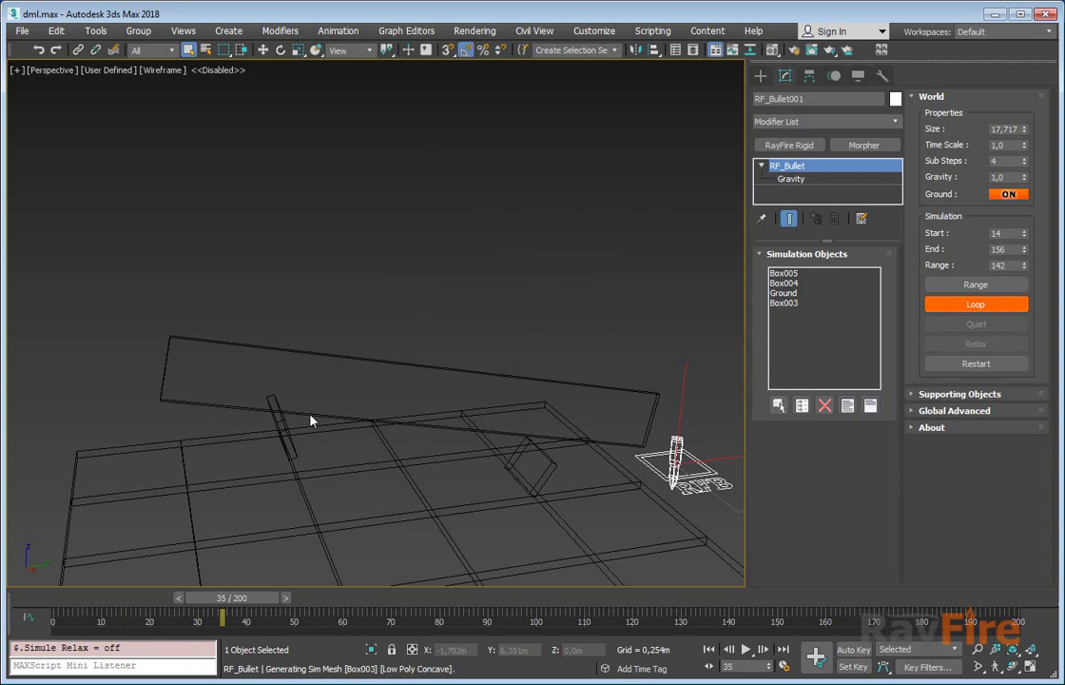
middle_click_drag(382, 391, 376, 353)
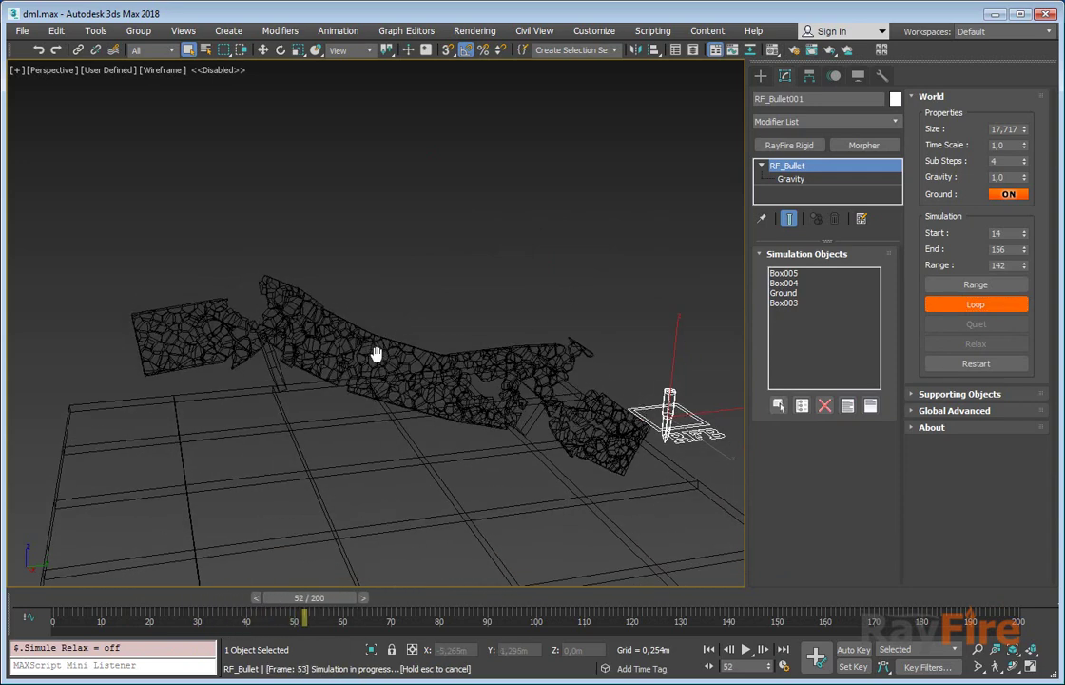
key("F3")
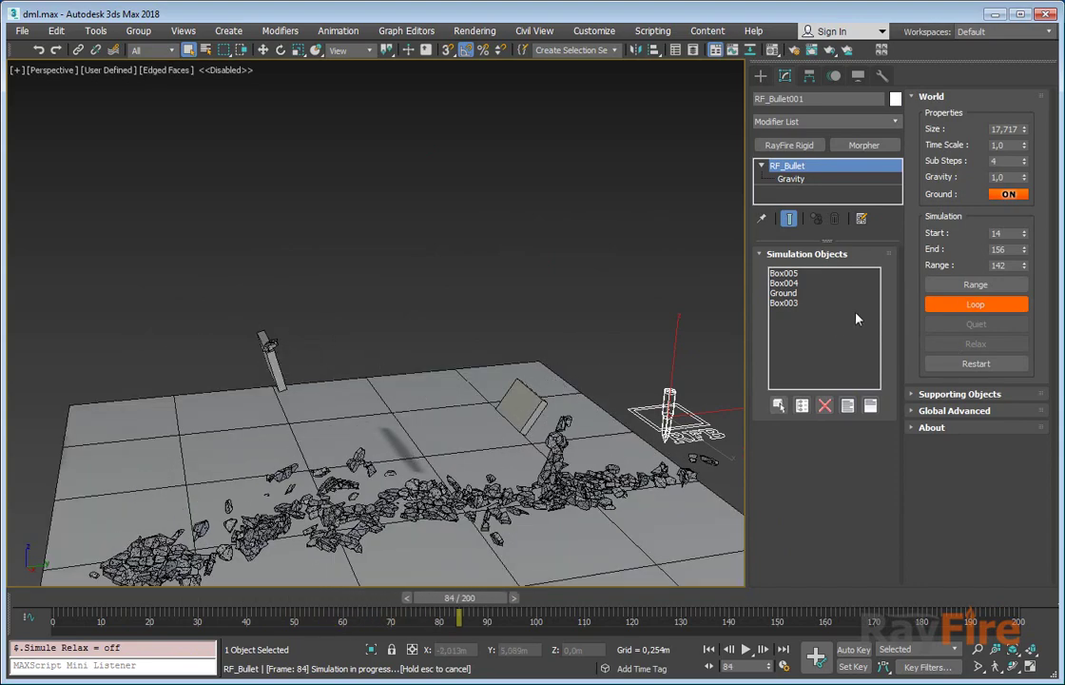
- Open Box003's RayFire Rigid settings and turn off primary demolition to clusters
double_click(784, 302)
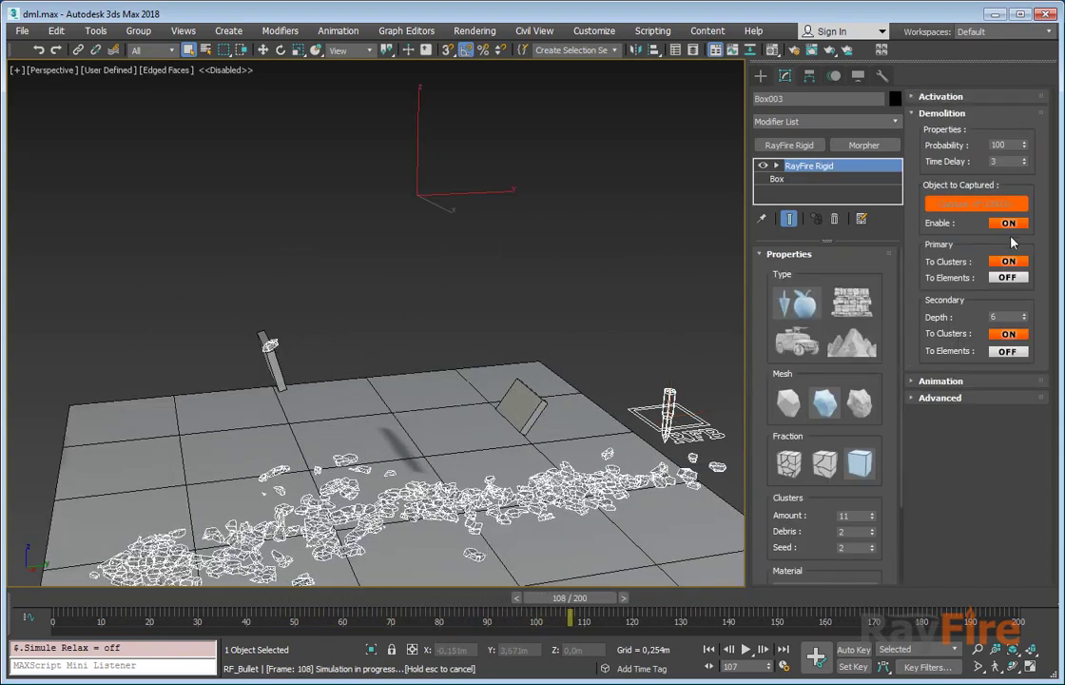
left_click(1007, 261)
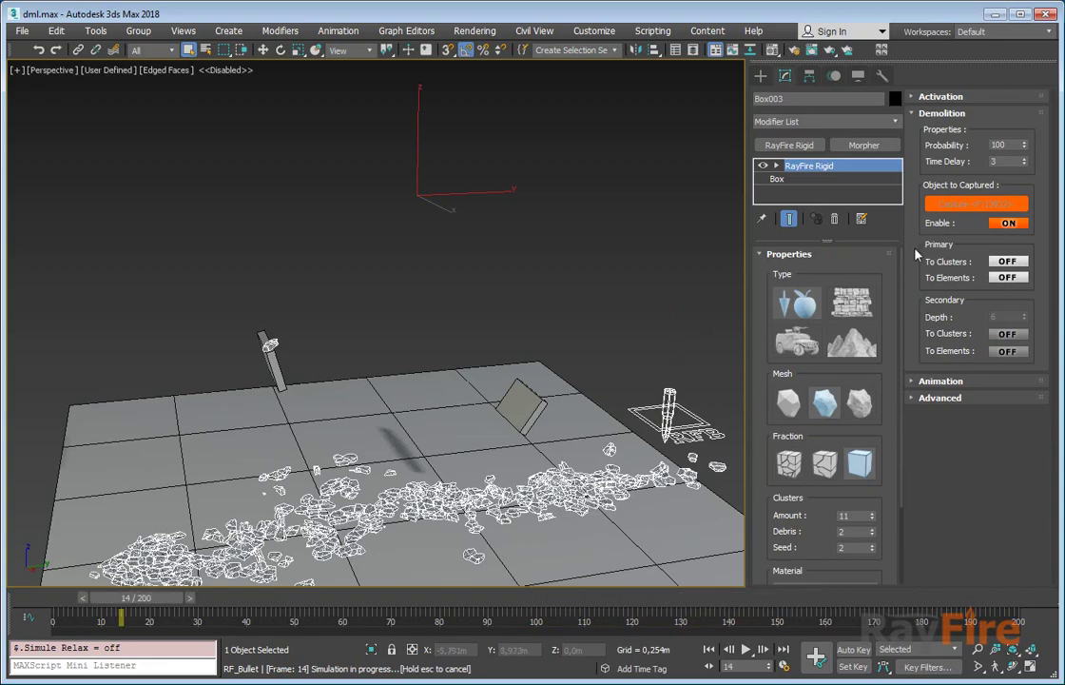
- Stop the looping simulation, simulate the RF_Bullet range instead, and return the timeline to frame 15
middle_click_drag(427, 303, 409, 274)
key("Escape")
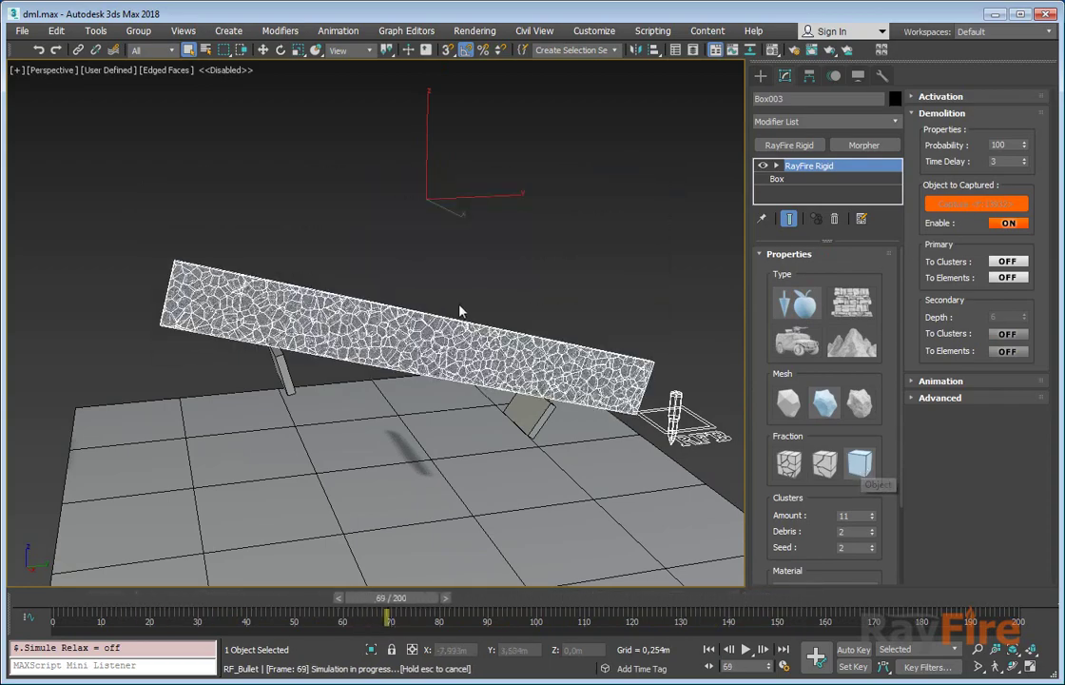
middle_click_drag(459, 311, 406, 331)
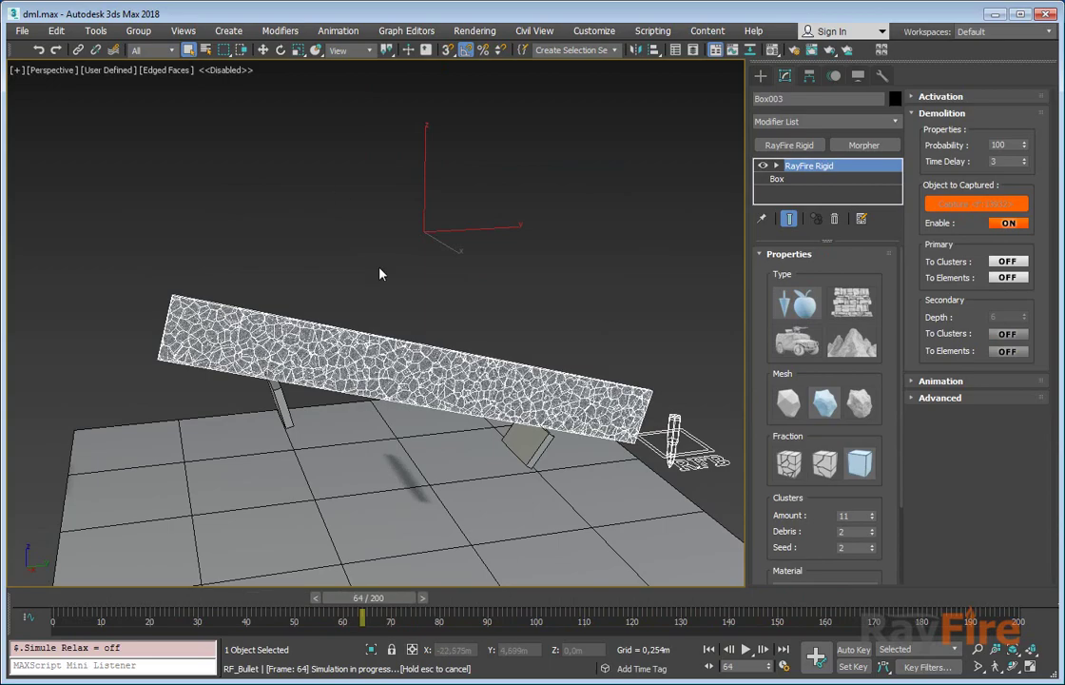
left_click(673, 418)
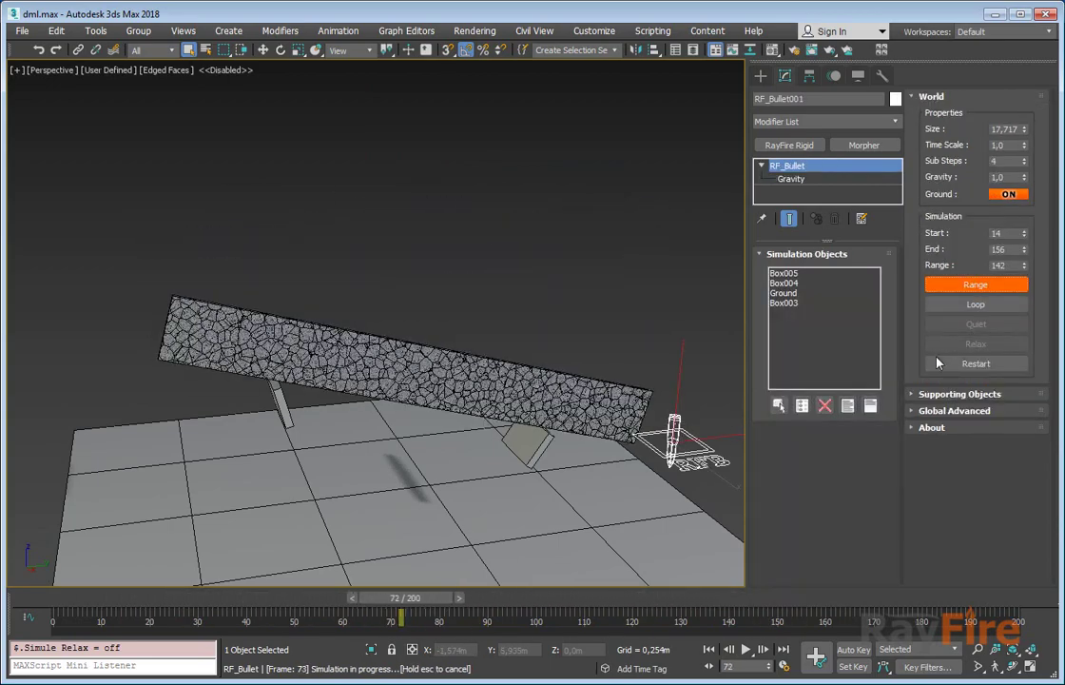
left_click(116, 601)
left_click_drag(124, 599, 145, 599)
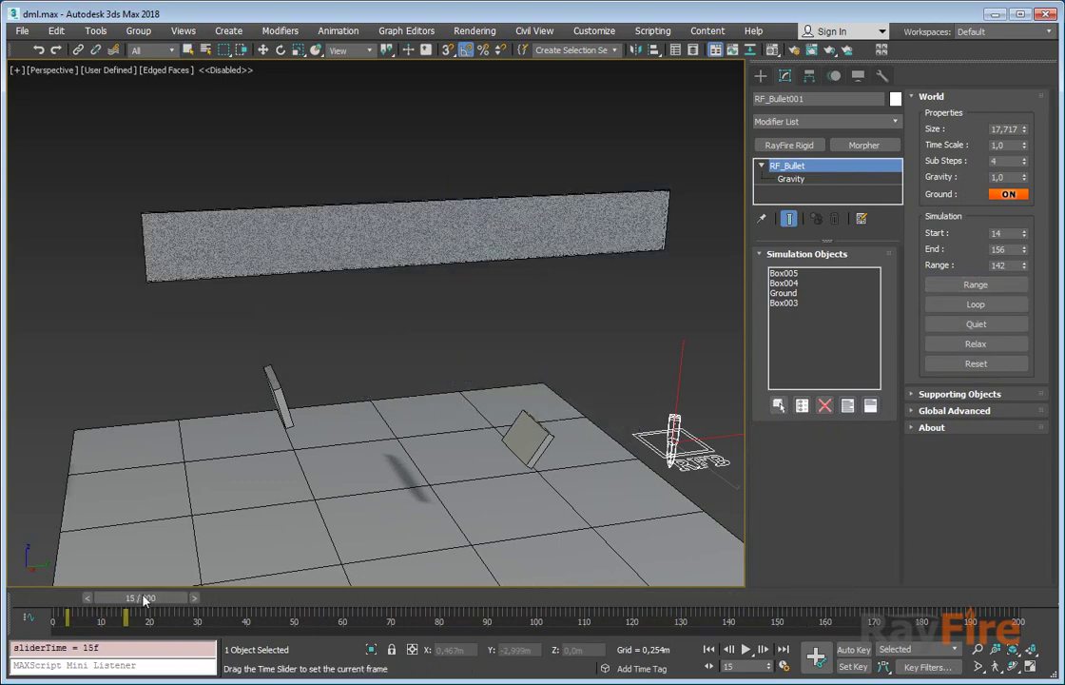
- Inspect the beam in wireframe display and render the perspective view at frame 15, closing the rendered image when done
scroll(317, 298, "up", 3)
key("F3")
scroll(316, 298, "down", 4)
middle_click_drag(317, 298, 363, 283)
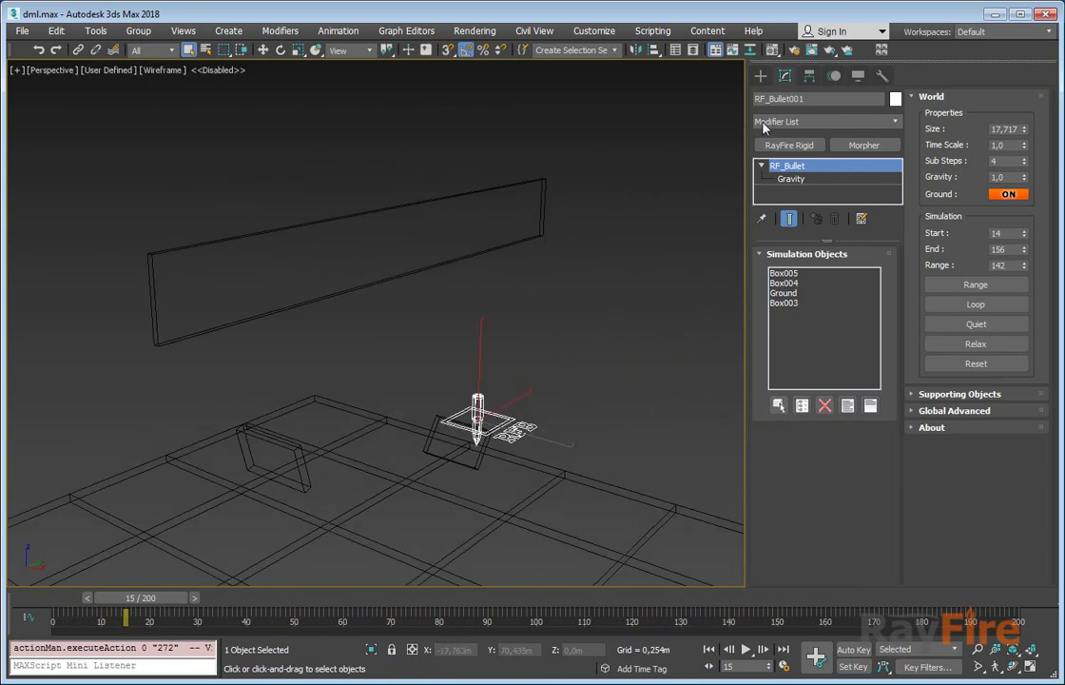
left_click(829, 51)
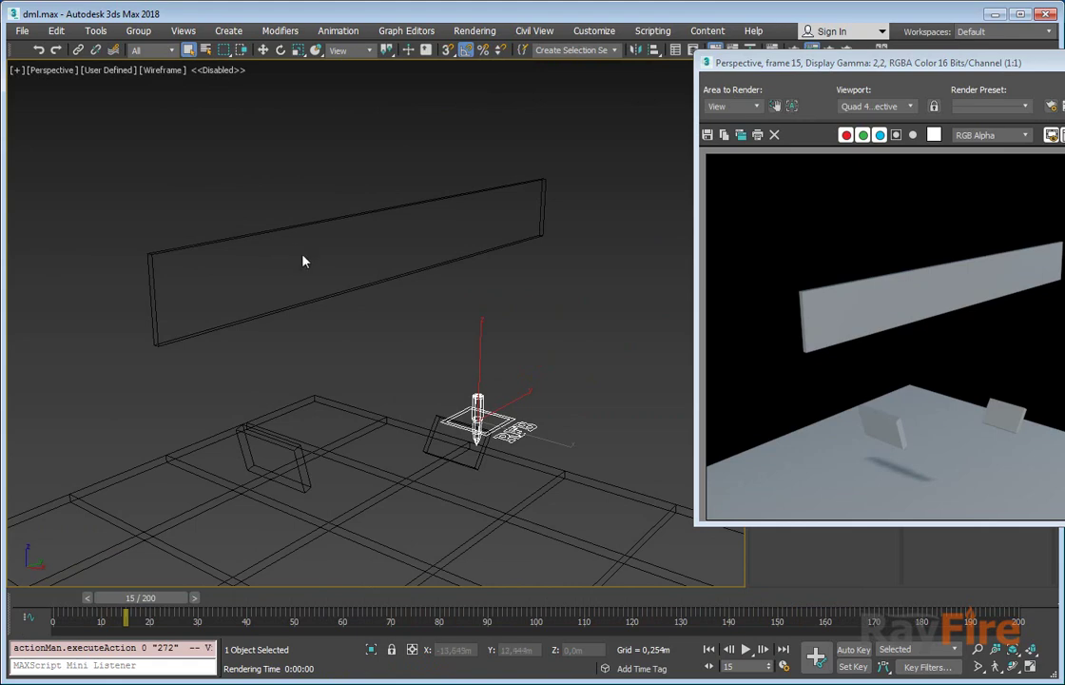
key("alt+F4")
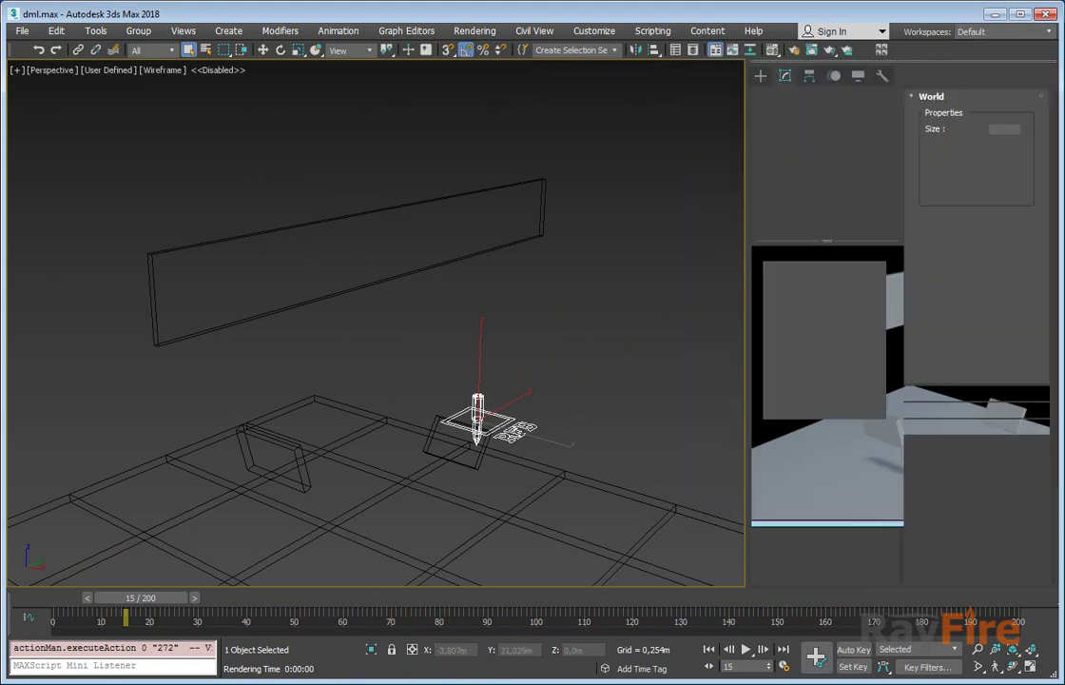
- Scrub the timeline to frames 35 and 49 and compare the beam's wireframe before and after demolition
left_click_drag(161, 598, 245, 606)
scroll(420, 447, "up", 3)
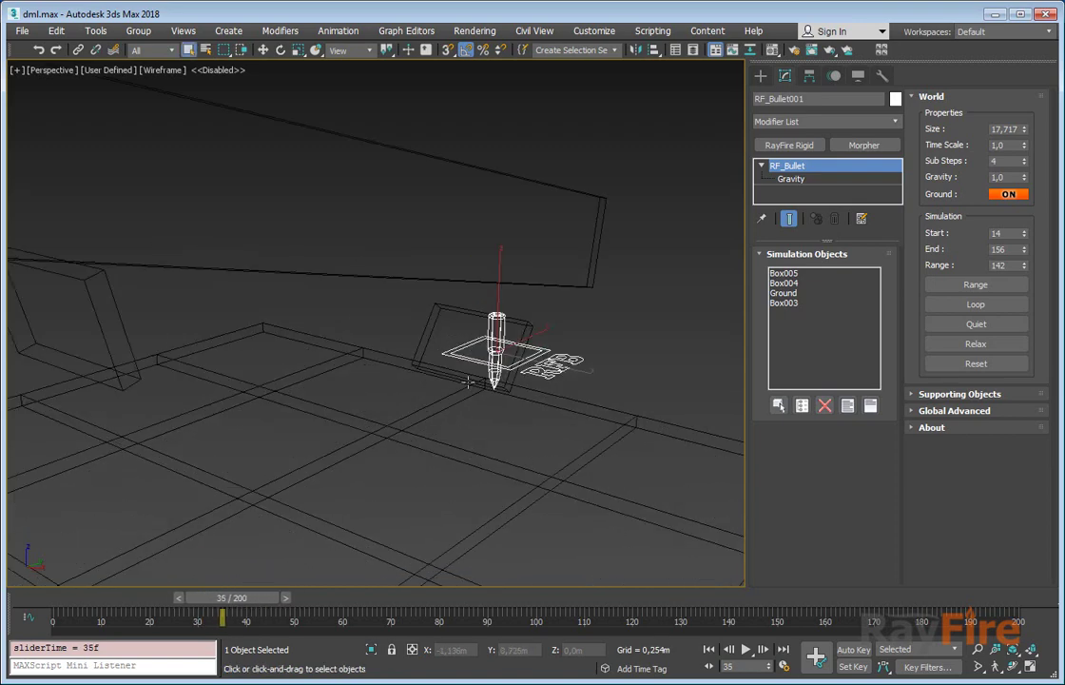
left_click(463, 310)
scroll(456, 328, "up", 5)
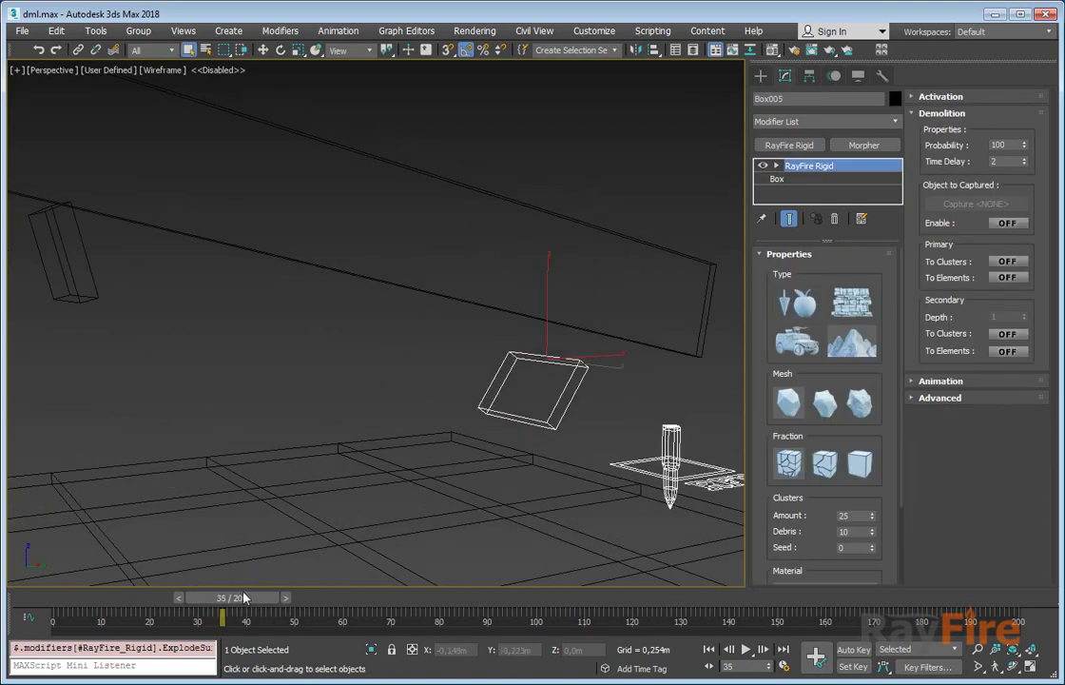
left_click_drag(252, 609, 276, 610)
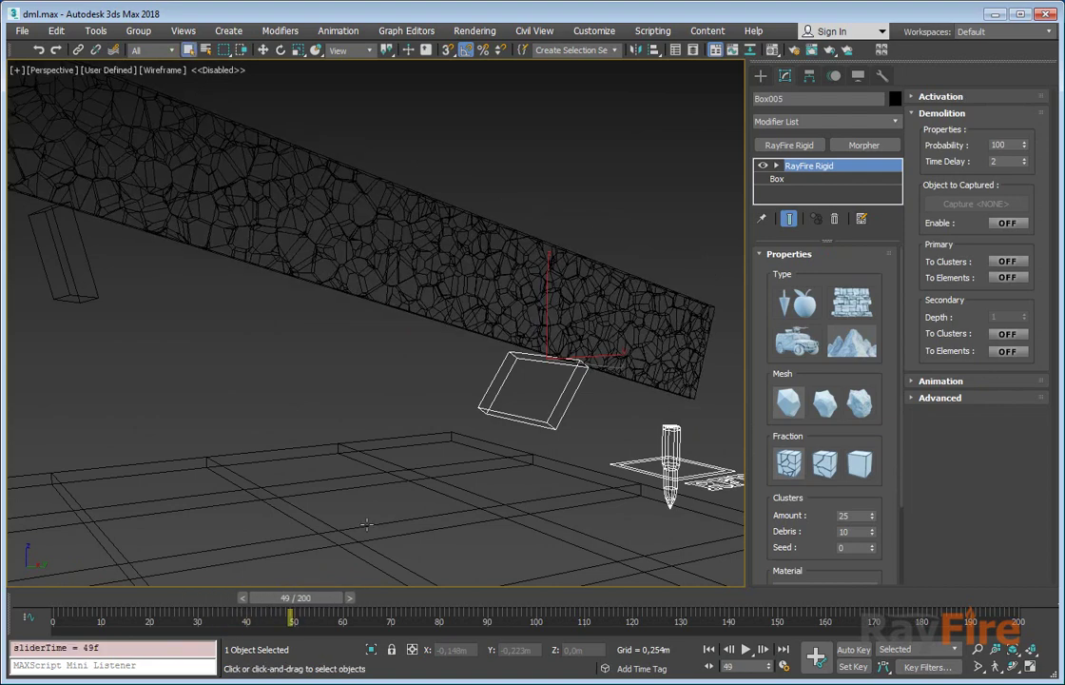
- Turn on primary and secondary demolition to clusters in Box003's RayFire Rigid settings
left_click(404, 252)
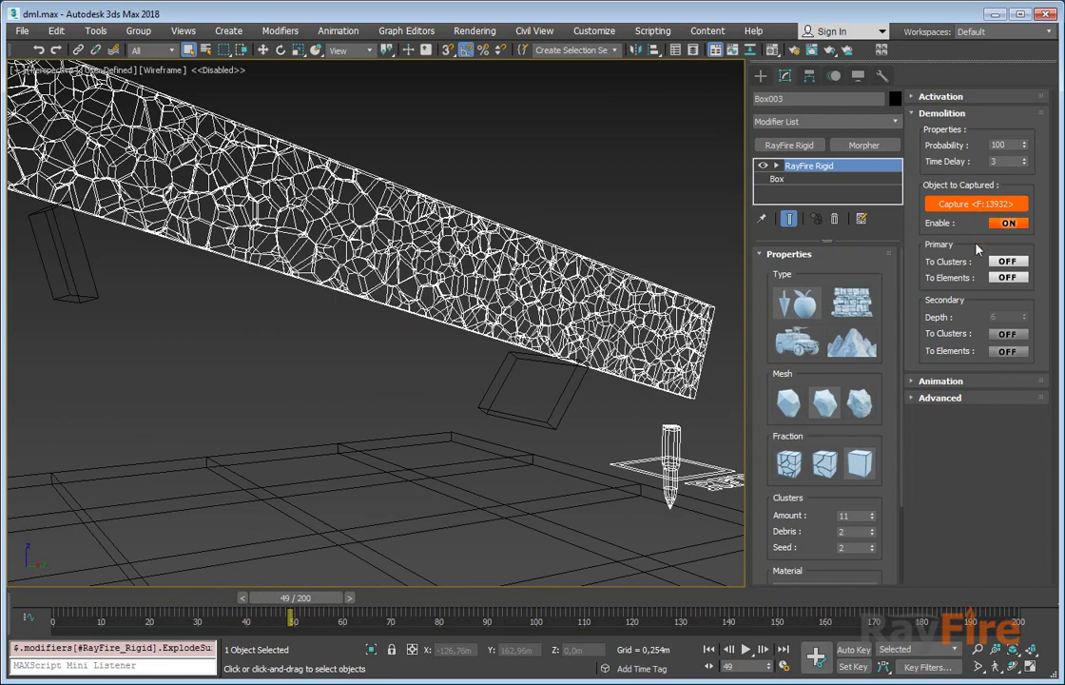
middle_click_drag(510, 244, 630, 269)
scroll(630, 269, "down", 3)
middle_click_drag(725, 211, 403, 256)
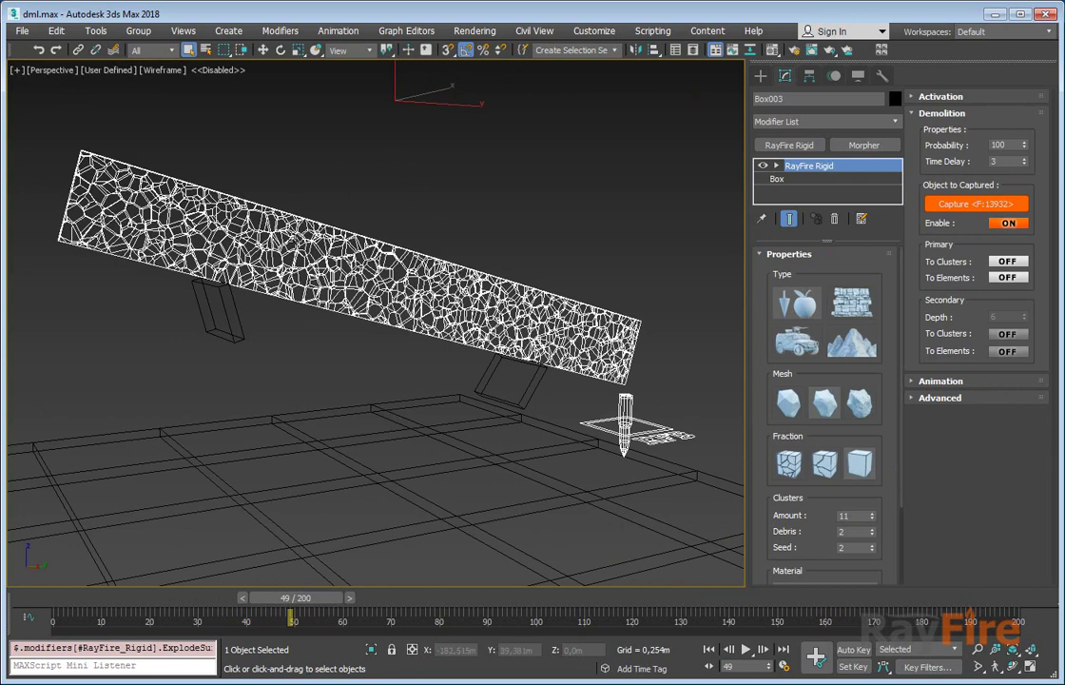
middle_click_drag(385, 255, 391, 281)
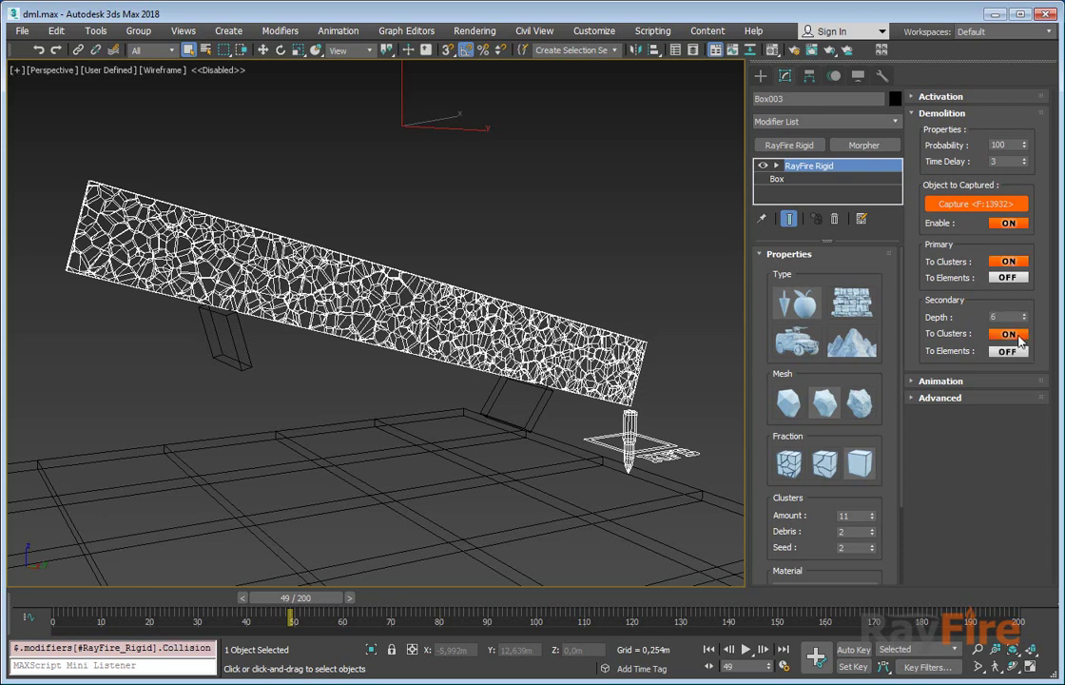
- Start the looping simulation from the RF_Bullet helper and watch the beam break into clusters in shaded display
left_click(669, 448)
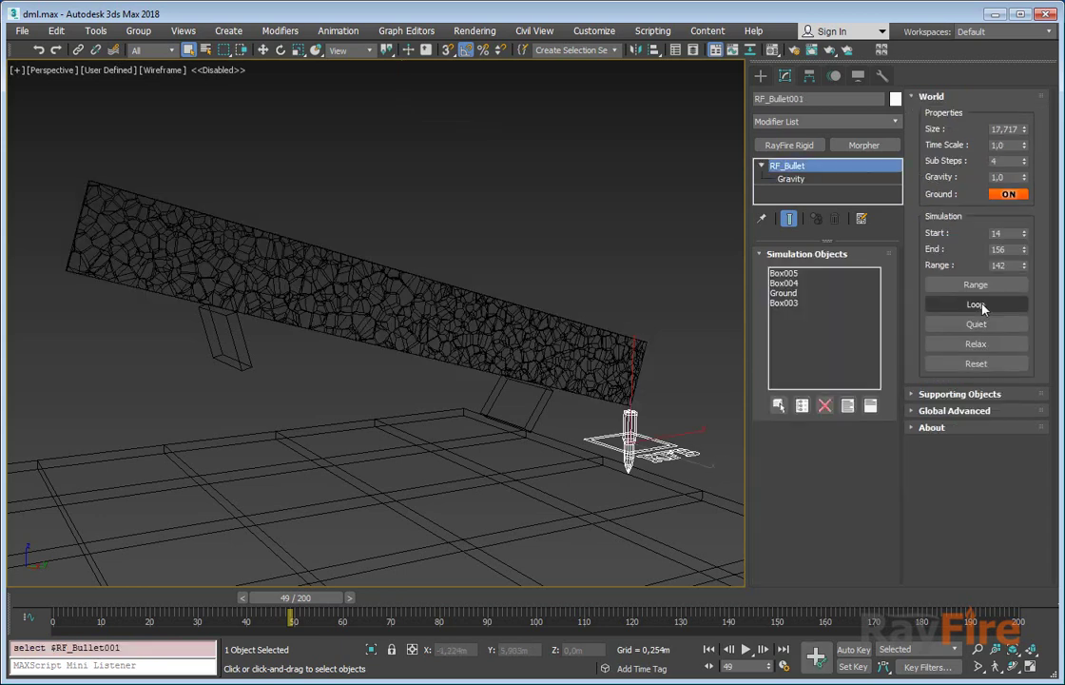
left_click(975, 305)
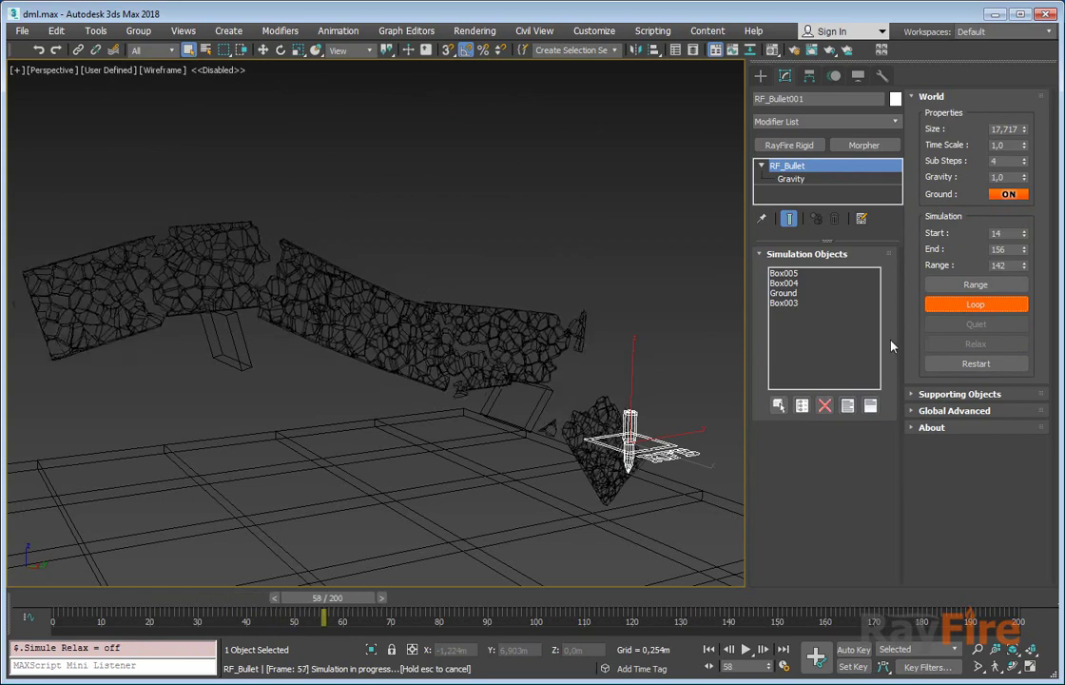
key("F3")
middle_click_drag(443, 437, 395, 386)
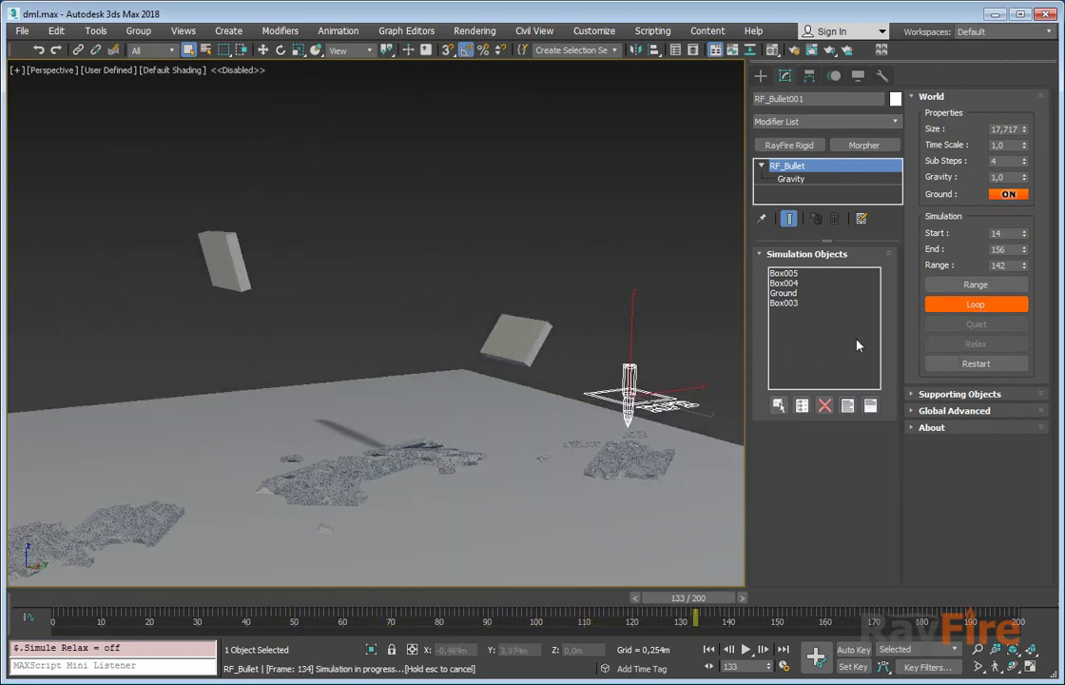
- Turn on secondary demolition to clusters for Box003 and set its cluster amount to 5
left_click(622, 444)
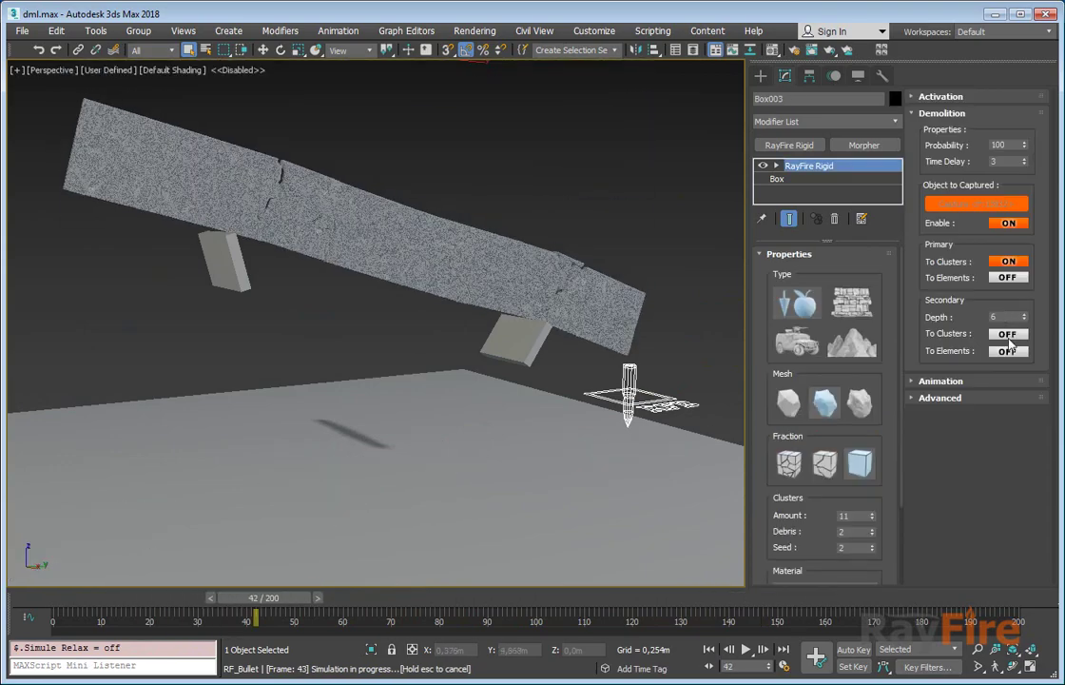
left_click(1007, 333)
double_click(855, 515)
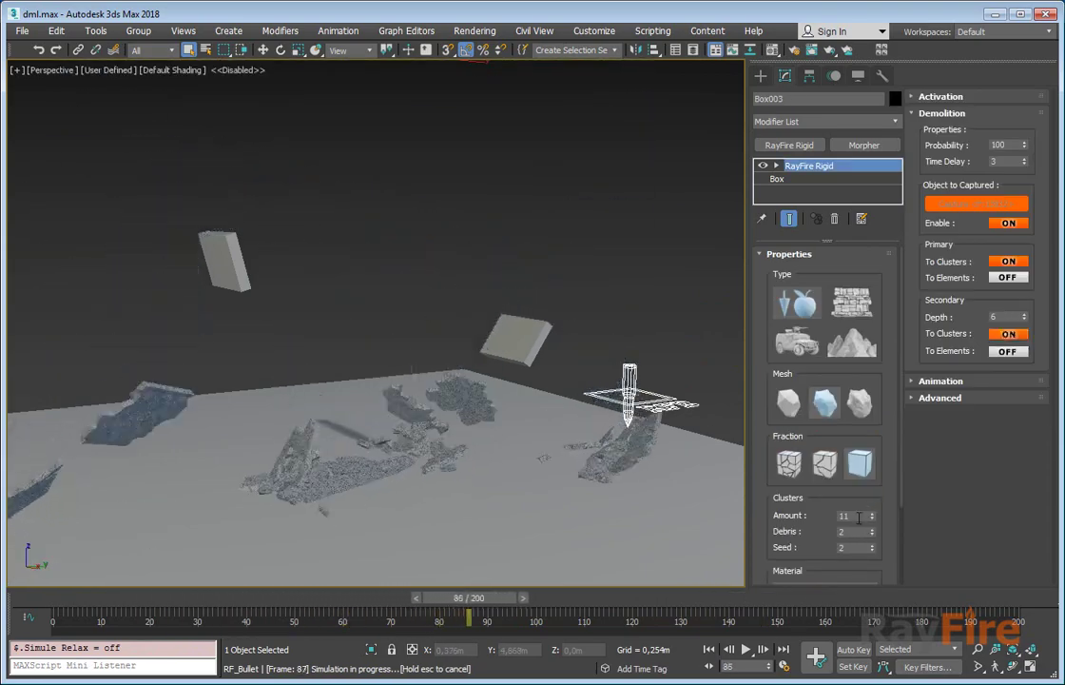
type("5")
key("Return")
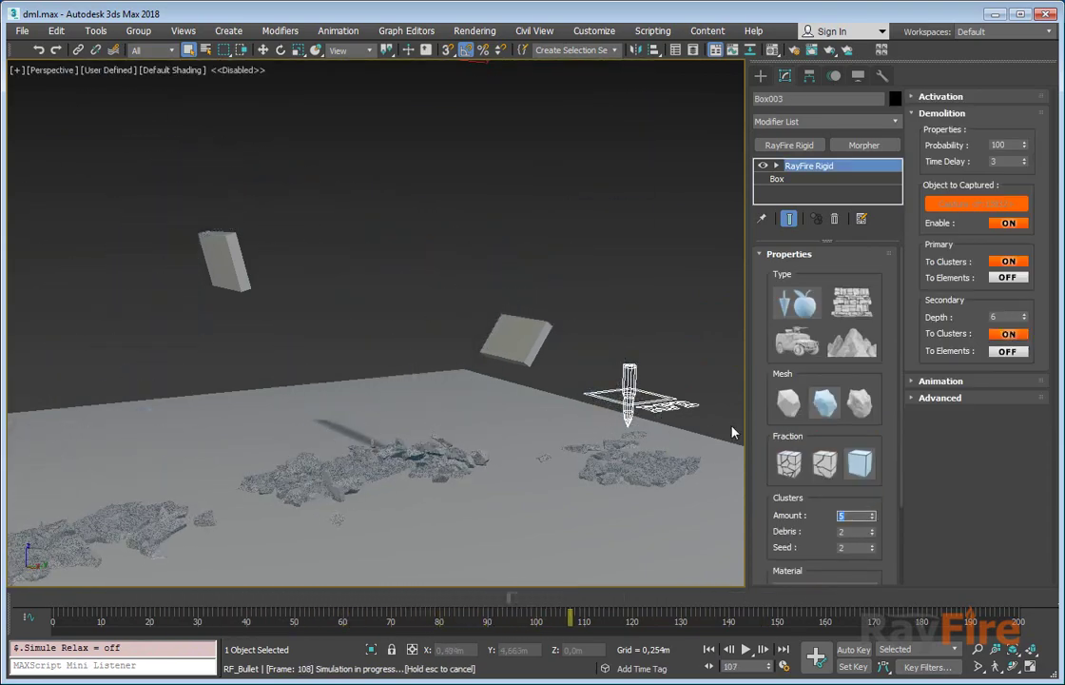
middle_click_drag(381, 369, 390, 404, "alt")
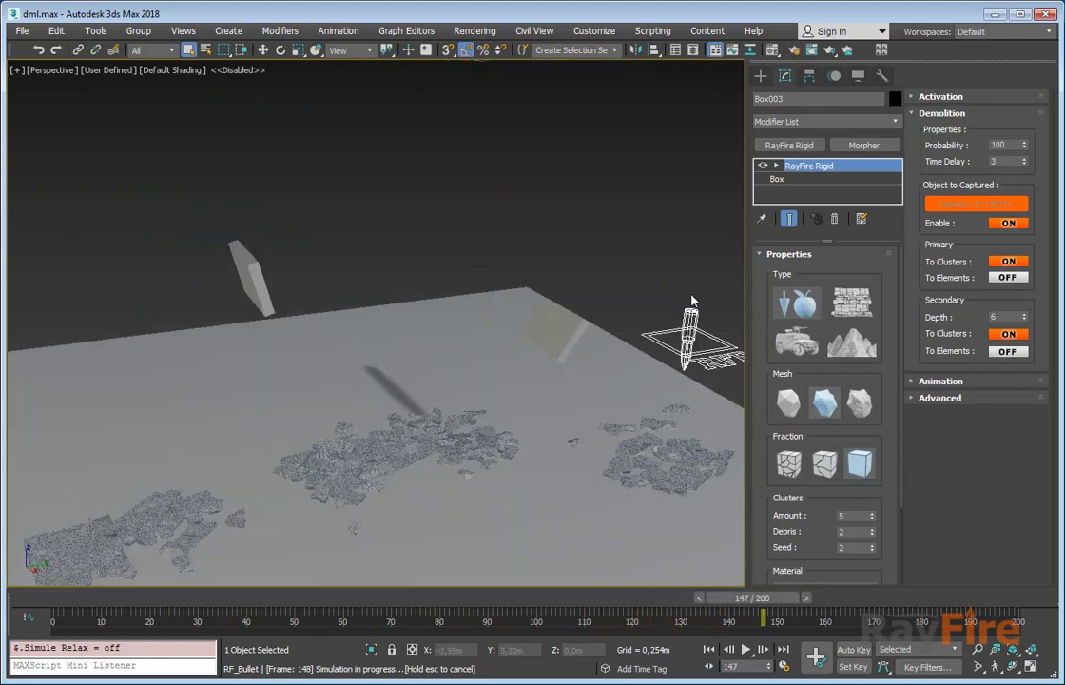
- Replace the RF_Bullet loop with a range simulation and view the resulting fragments in wireframe
left_click(688, 323)
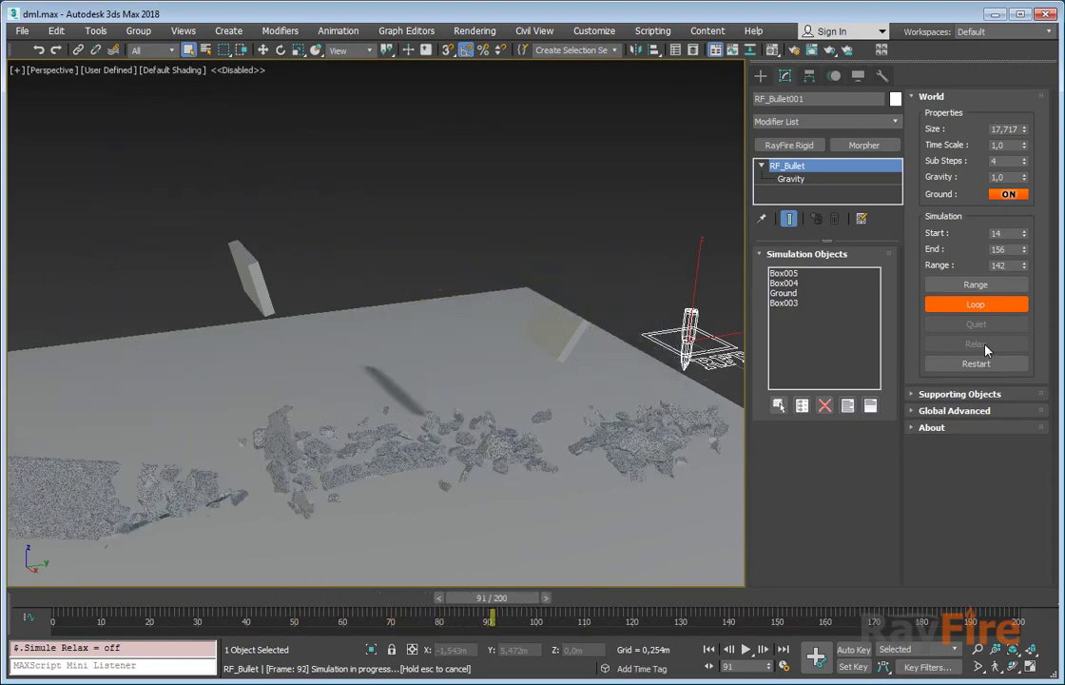
left_click(987, 286)
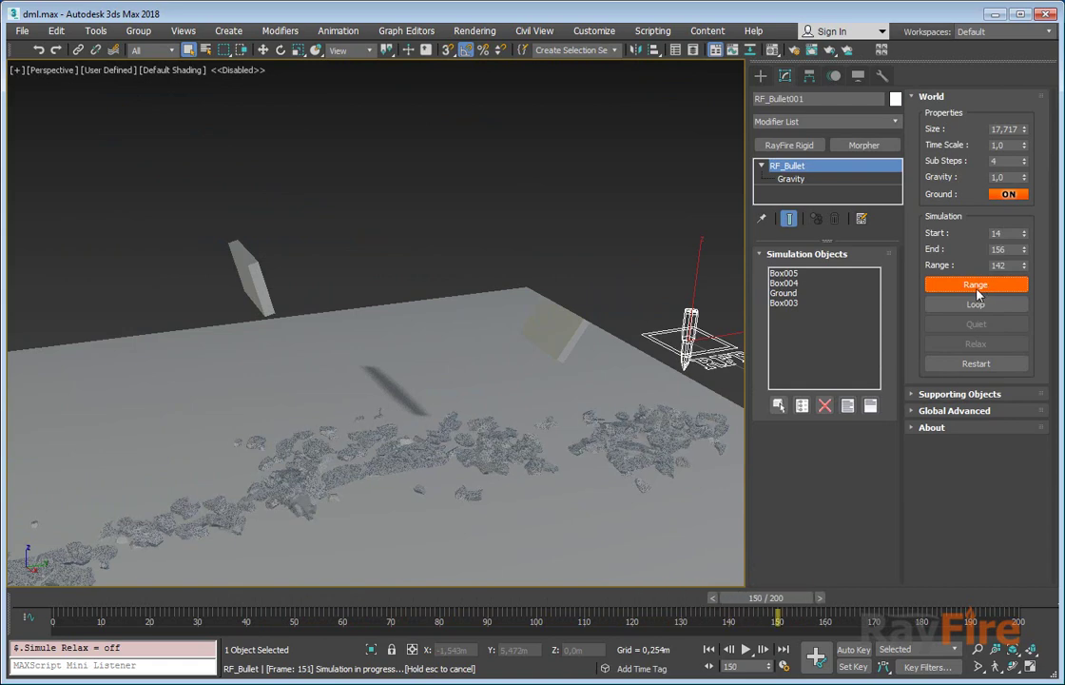
key("F3")
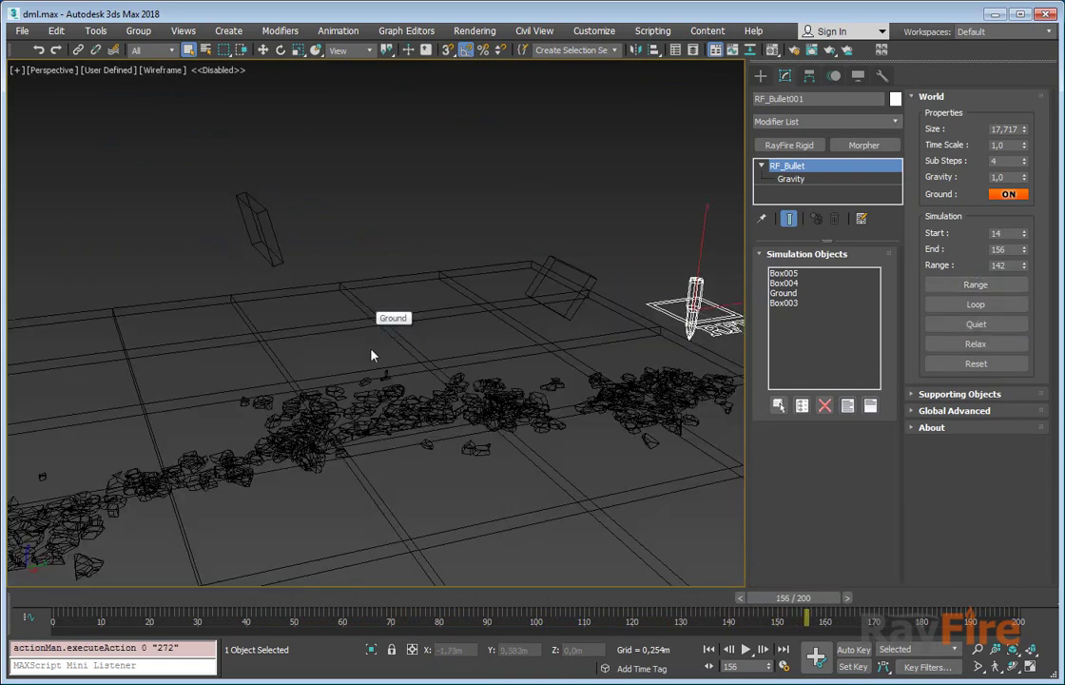
- Scrub back to frames 30 and 23 and inspect the beam before impact in wireframe and shaded display
left_click_drag(453, 587, 197, 597)
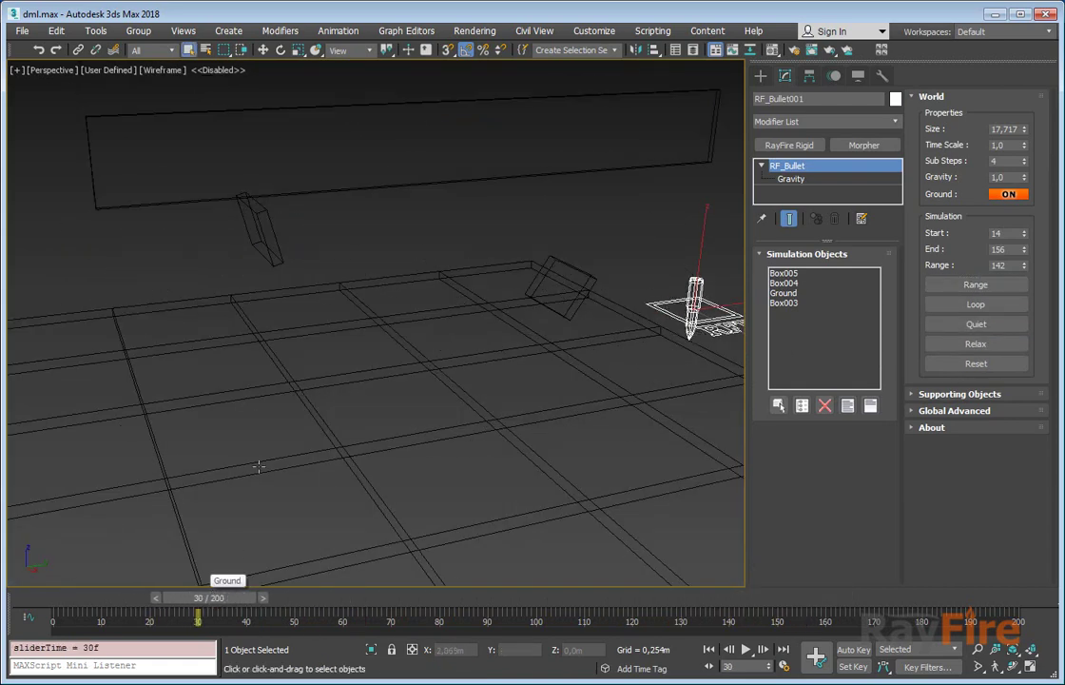
middle_click_drag(356, 226, 227, 234, "alt")
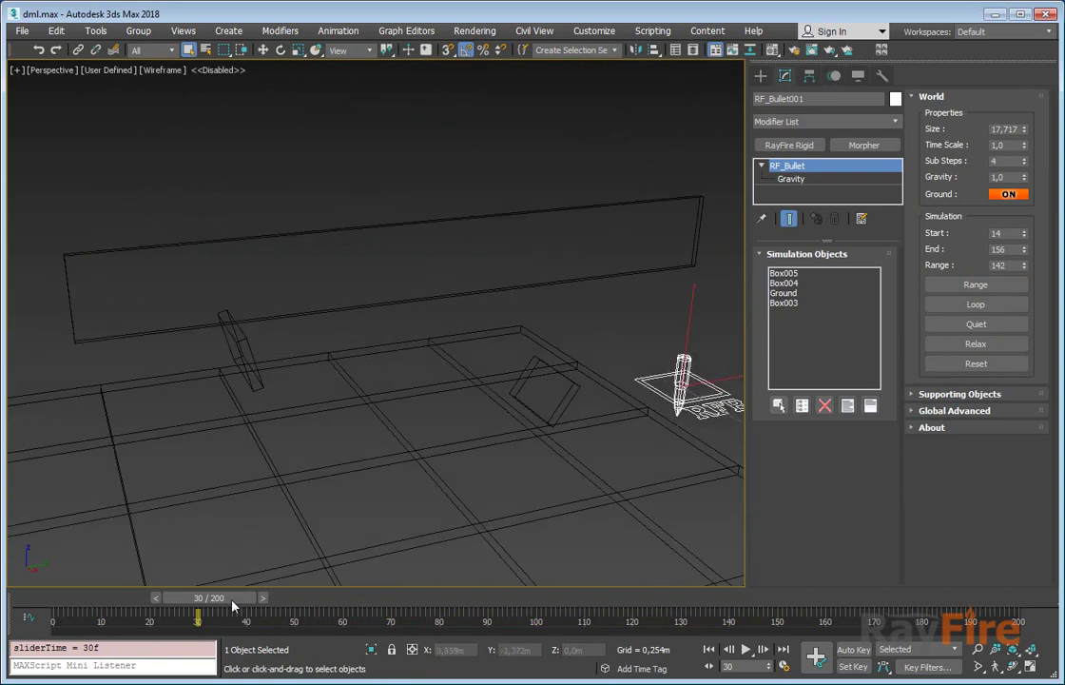
key("F3")
key("F3")
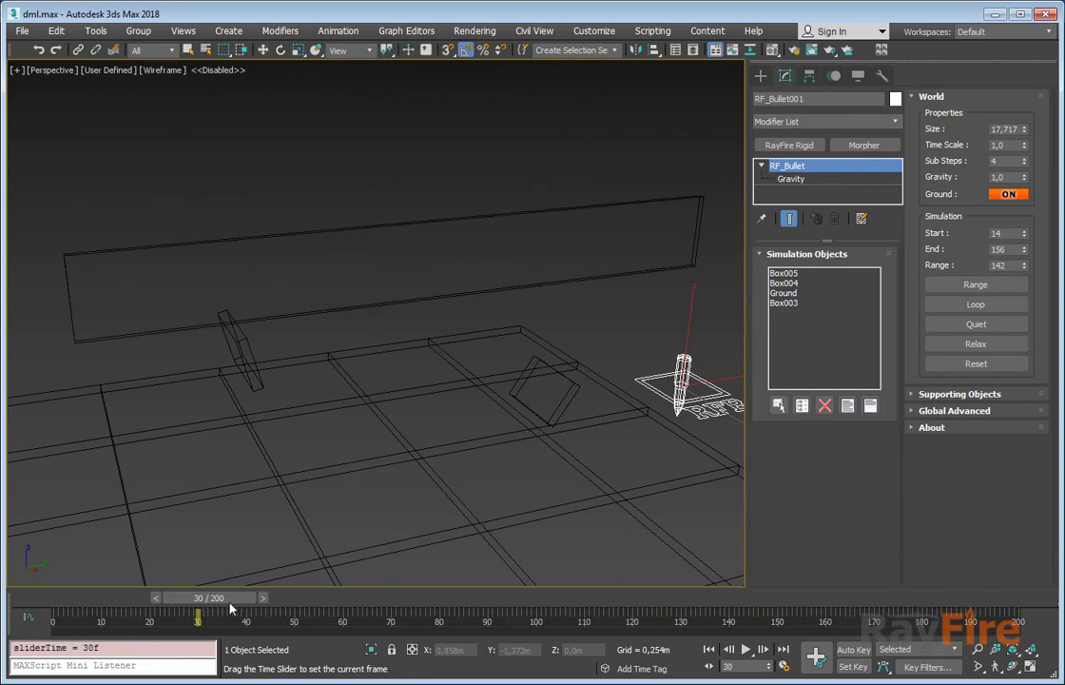
mouse_move(229, 603)
left_mouse_down()
mouse_move(221, 604)
mouse_move(464, 627)
mouse_move(542, 613)
mouse_move(670, 613)
mouse_move(209, 565)
left_mouse_up()
key("F3")
key("F3")
key("F3")
scroll(431, 357, "up", 4)
middle_click_drag(491, 240, 419, 332)
scroll(404, 323, "down", 4)
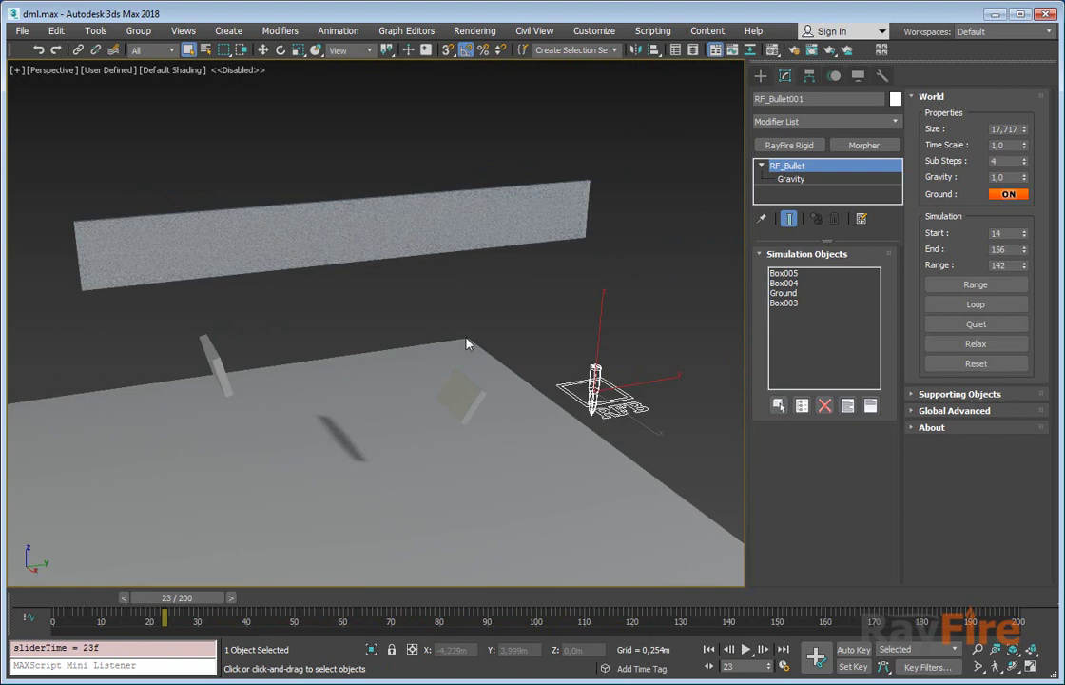